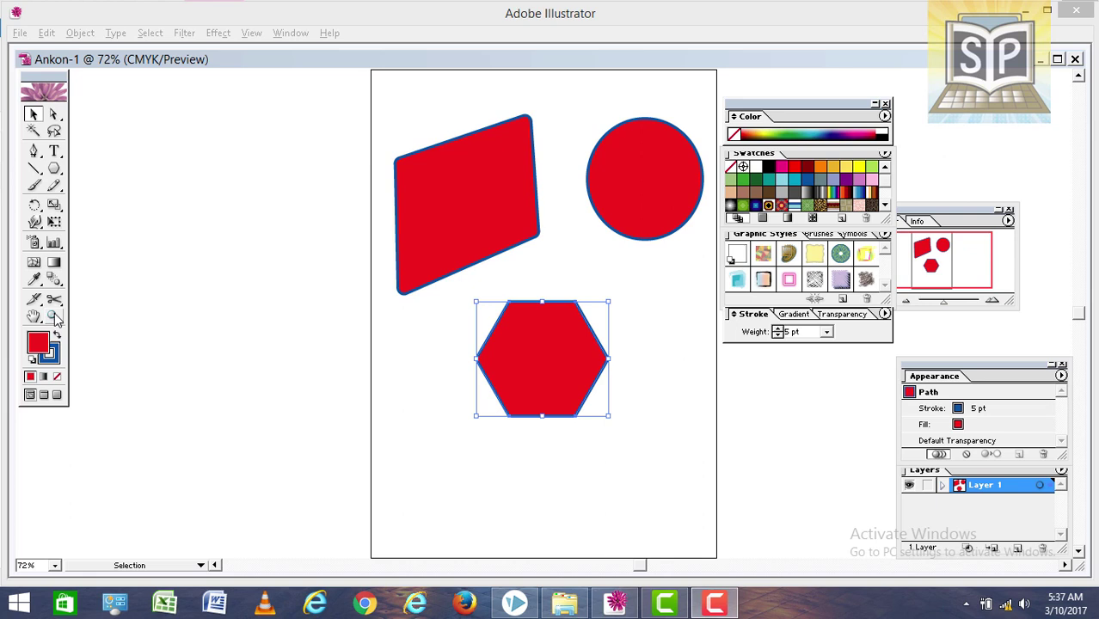
Switch to the Zoom tool, leaving the hexagon deselected.
click(54, 317)
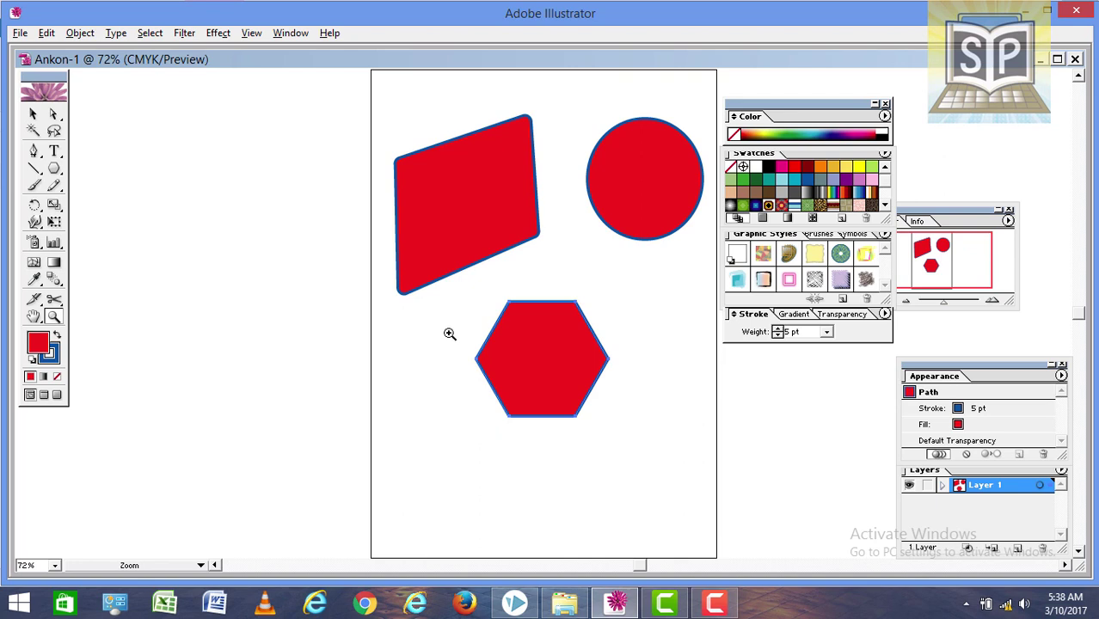
Zoom the artwork in from 72% to 100%, then to 150%.
click(448, 333)
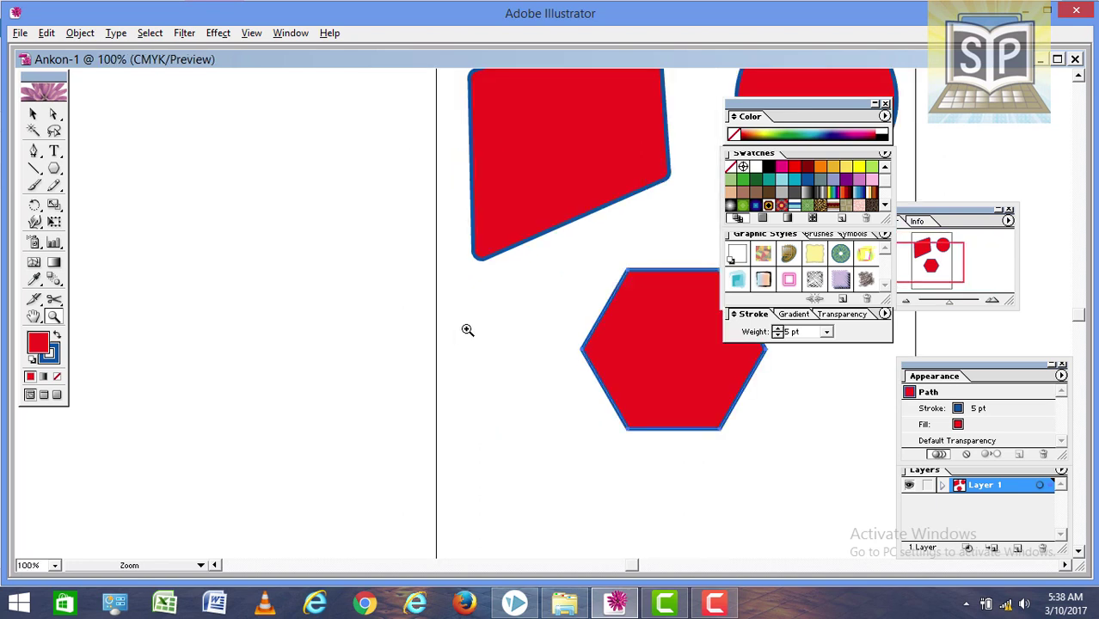
click(467, 330)
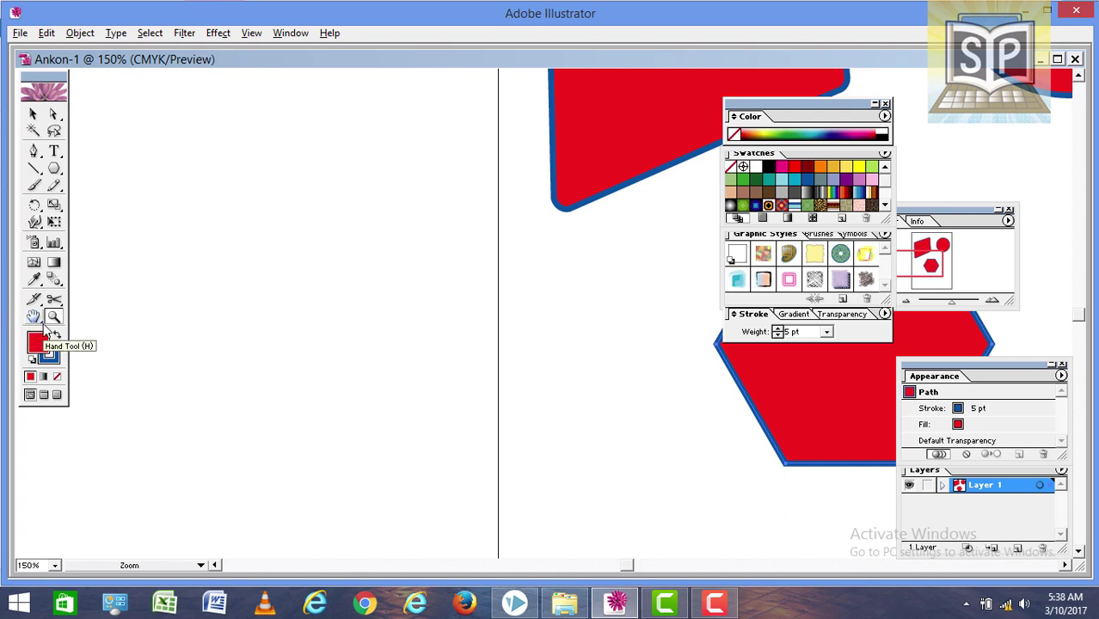
Pan the 150% view with the Hand Tool until the quadrilateral and circle show.
click(36, 323)
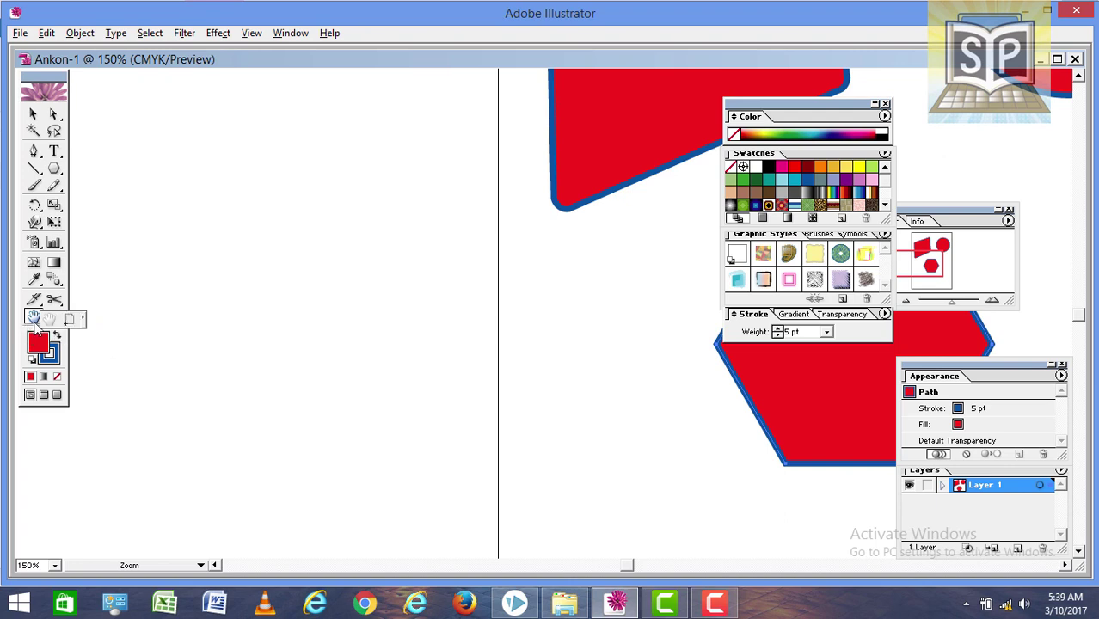
click(33, 320)
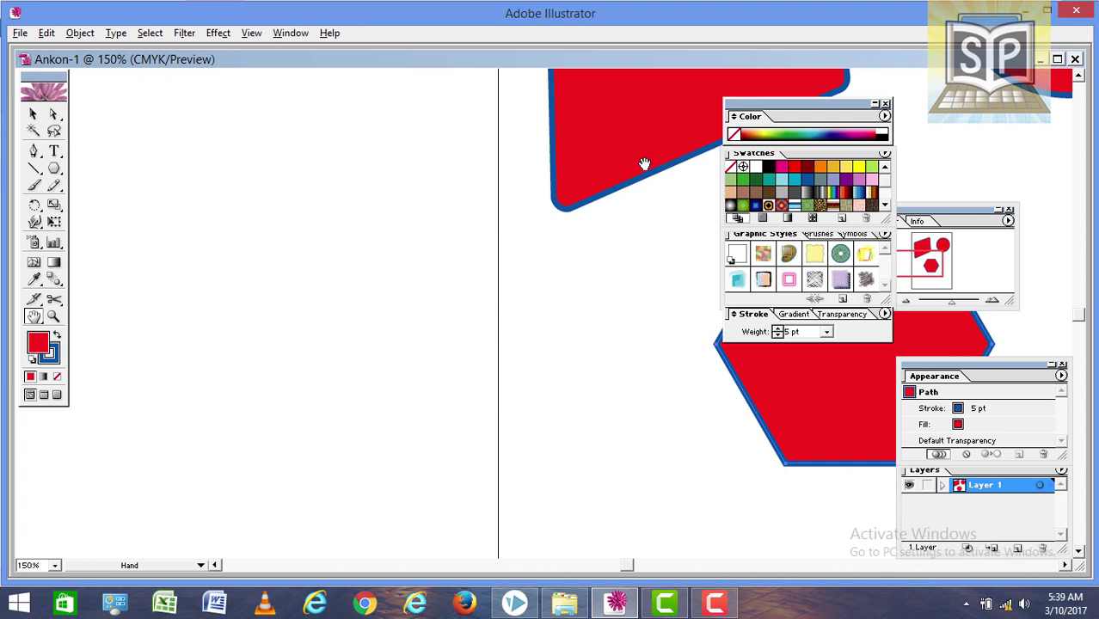
mouse_move(637, 170)
mouse_down()
mouse_move(516, 373)
mouse_move(456, 399)
mouse_up()
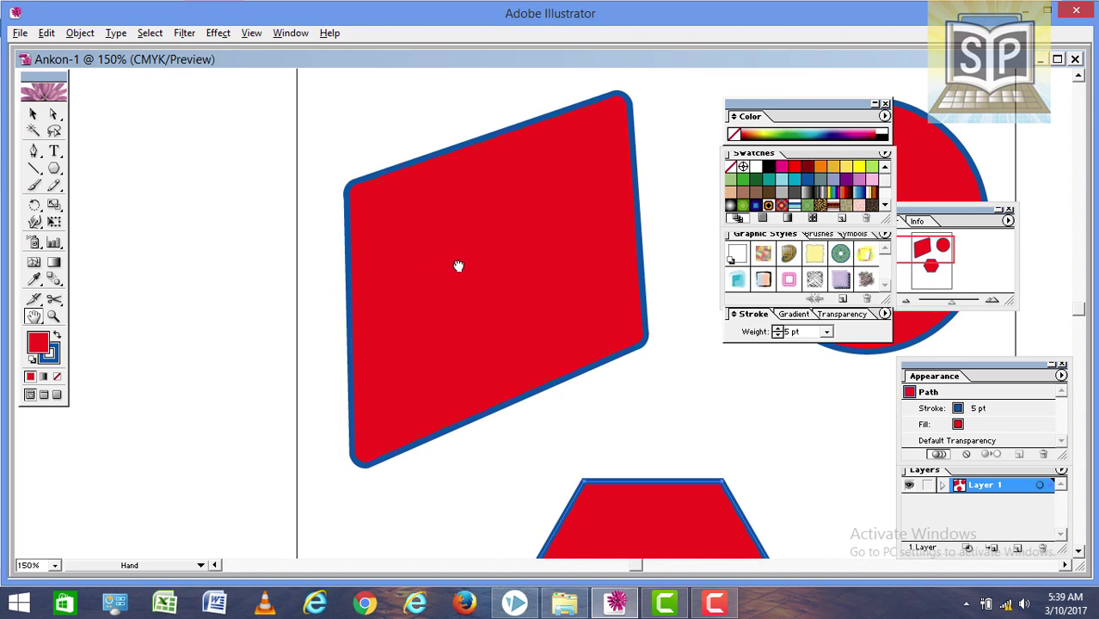
mouse_move(457, 262)
mouse_down()
mouse_move(343, 304)
mouse_move(280, 292)
mouse_up()
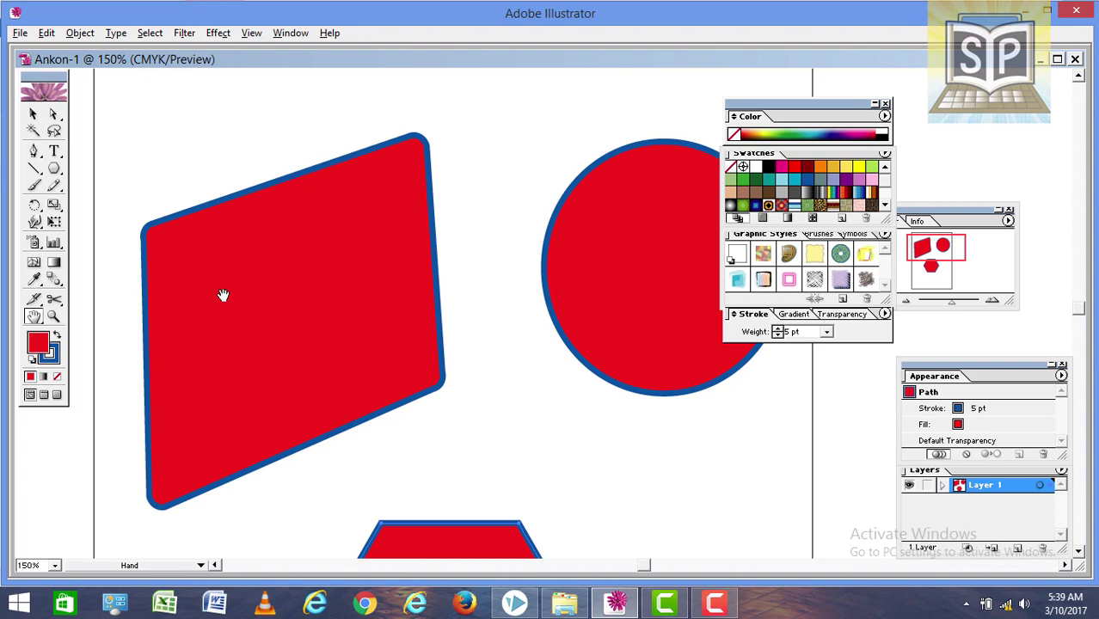
Zoom out to 50%, back in to 66.67%, and pan so all three shapes are centred.
click(53, 316)
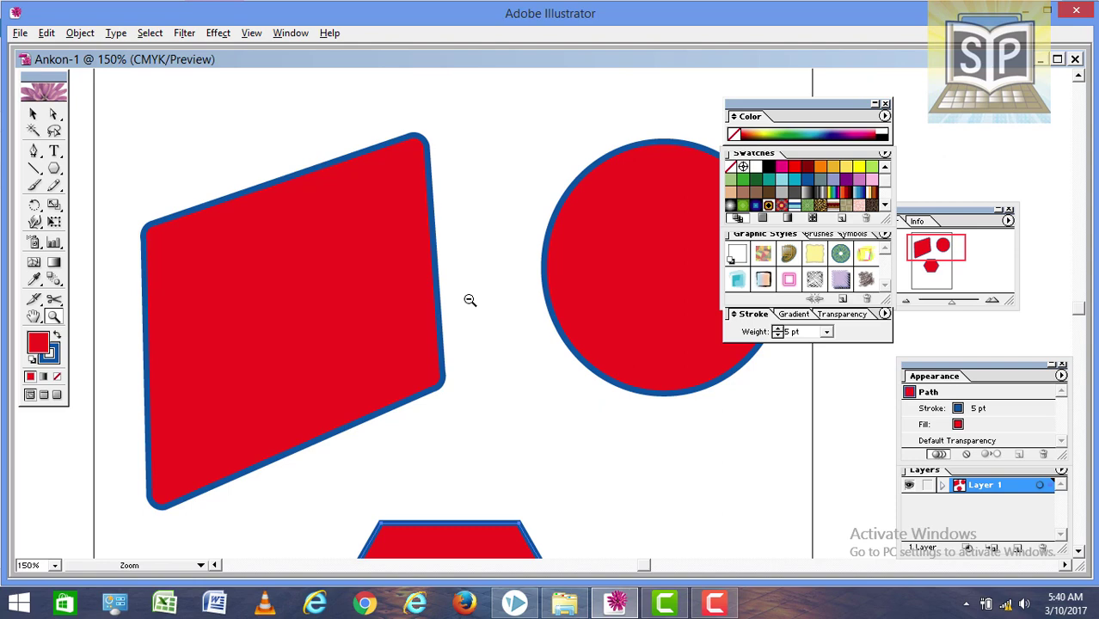
alt+click(469, 300)
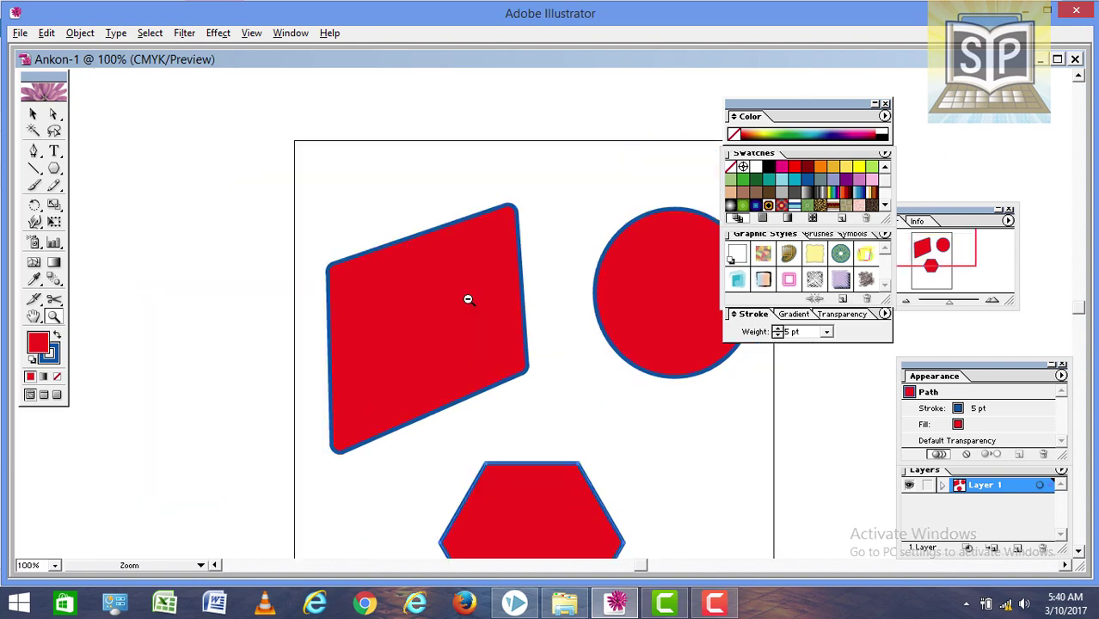
alt+click(375, 223)
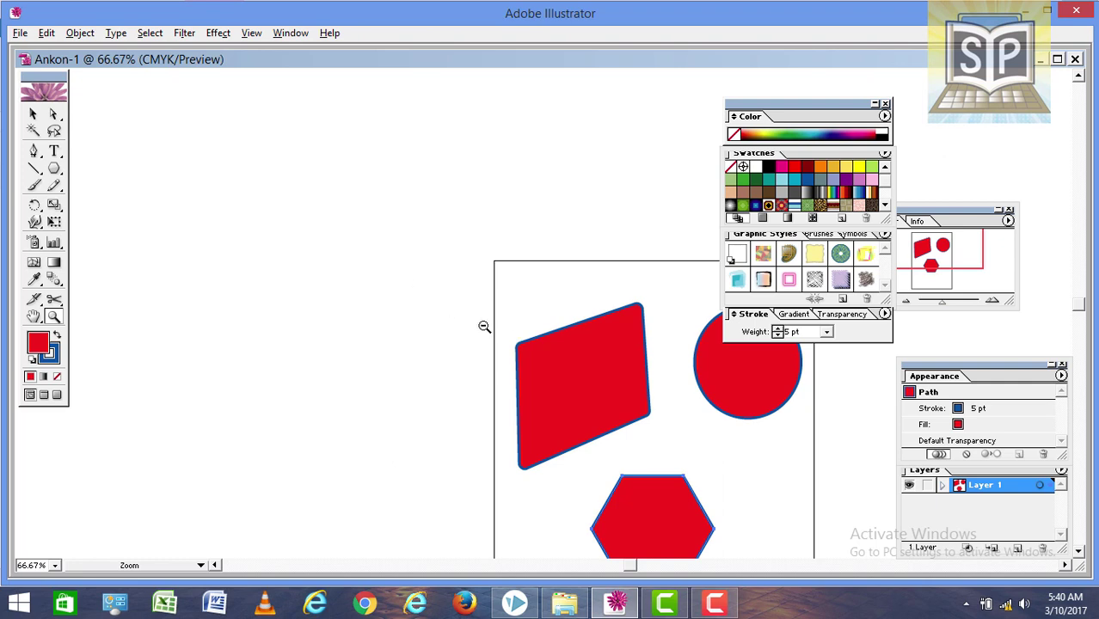
alt+click(513, 322)
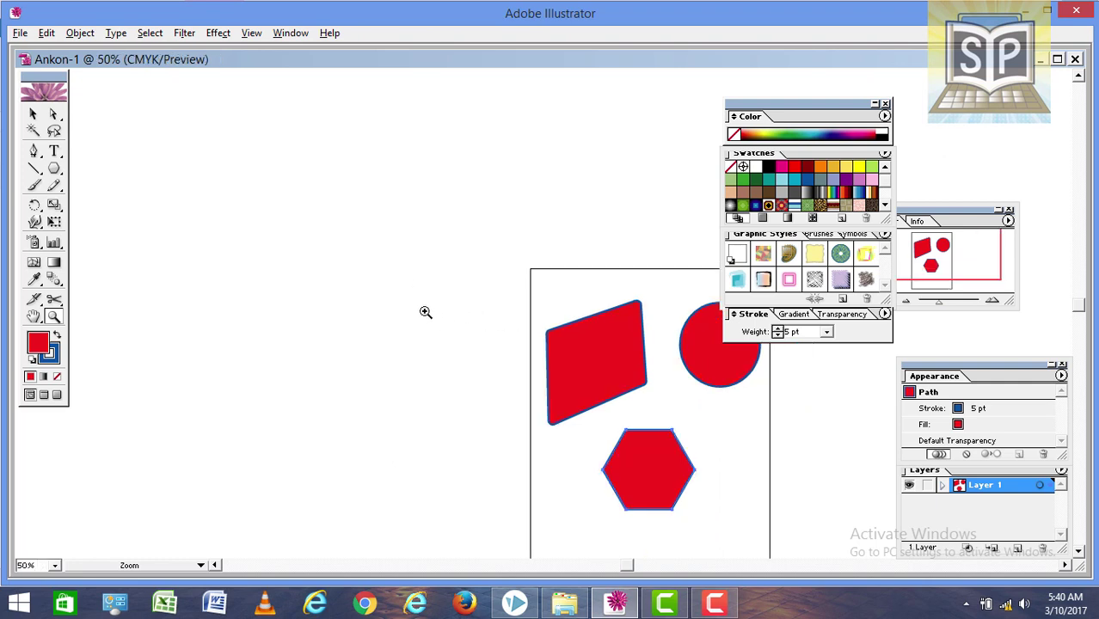
click(536, 353)
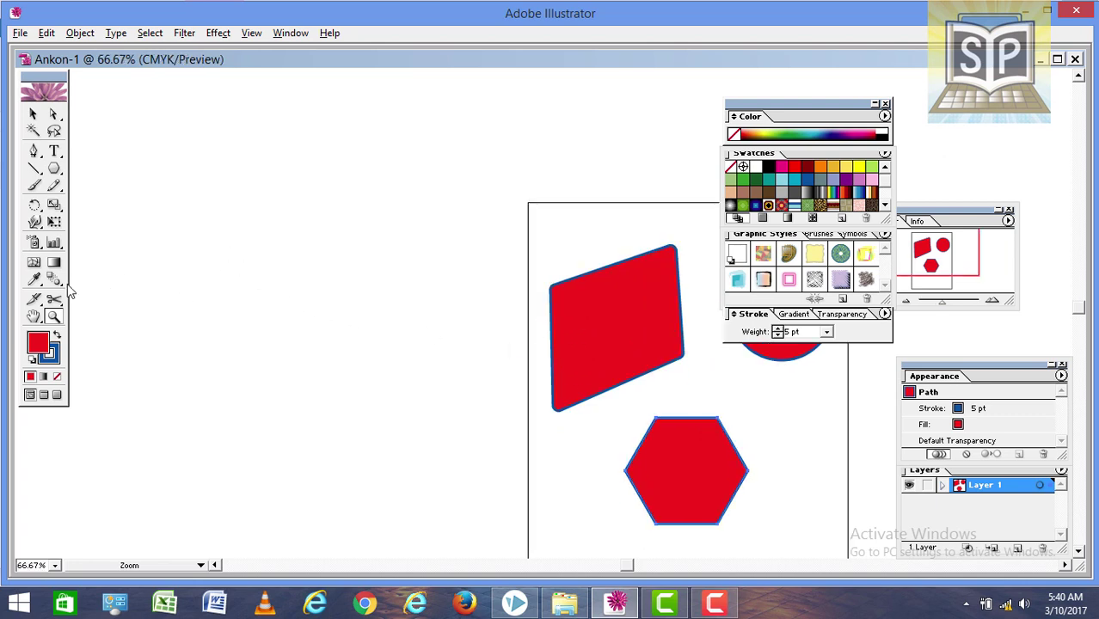
click(33, 317)
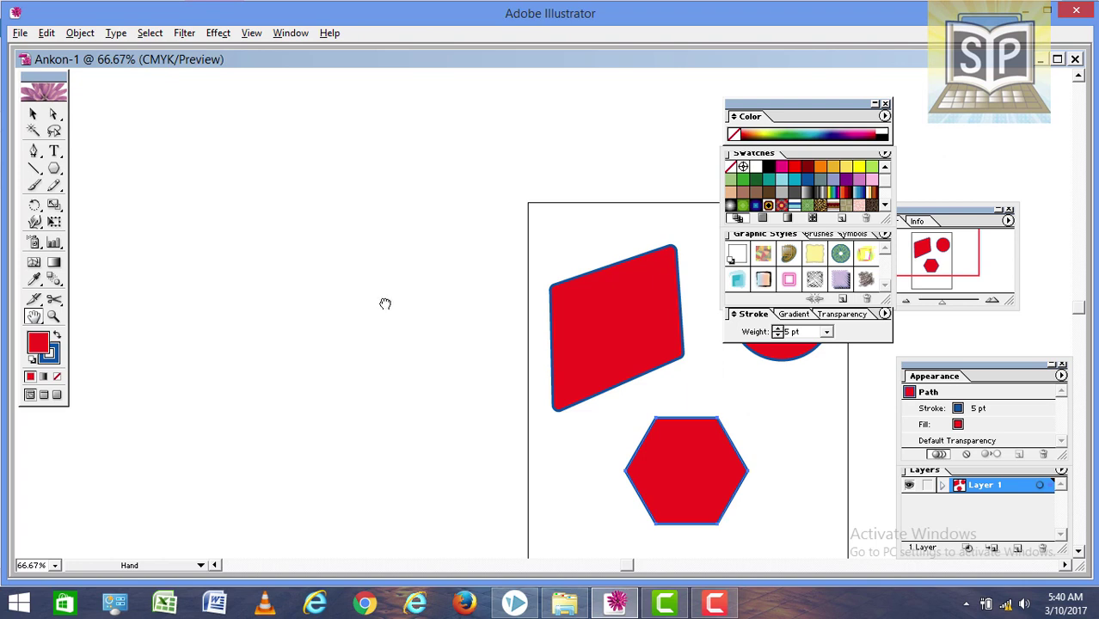
drag(385, 304, 160, 241)
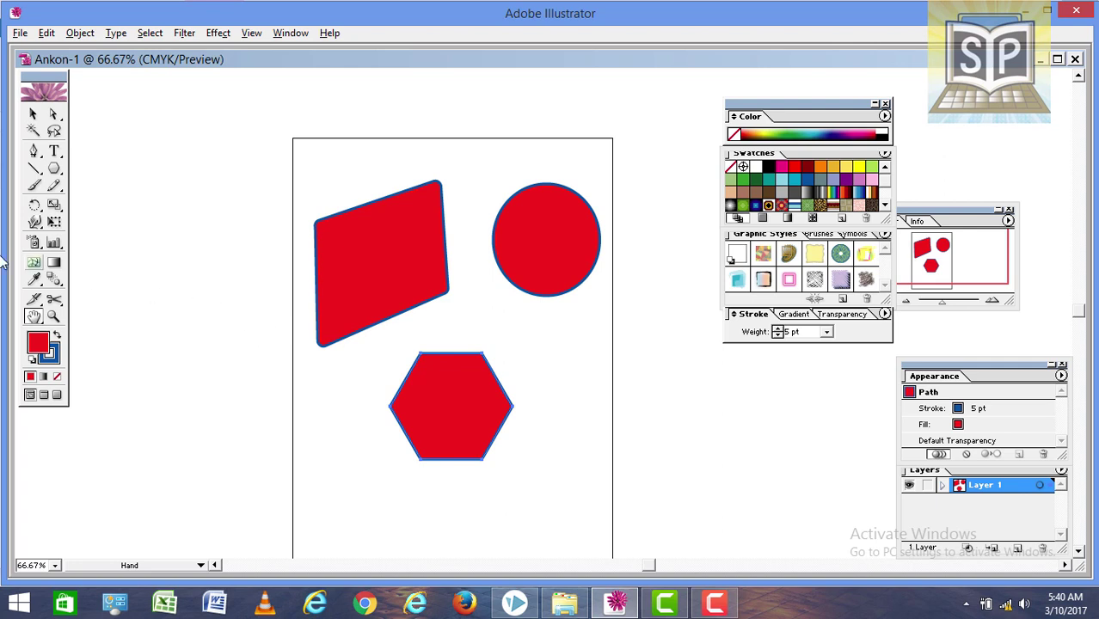
Select the hexagon, zoom out to 25% with Ctrl+minus, then back in to 66.67%.
click(53, 316)
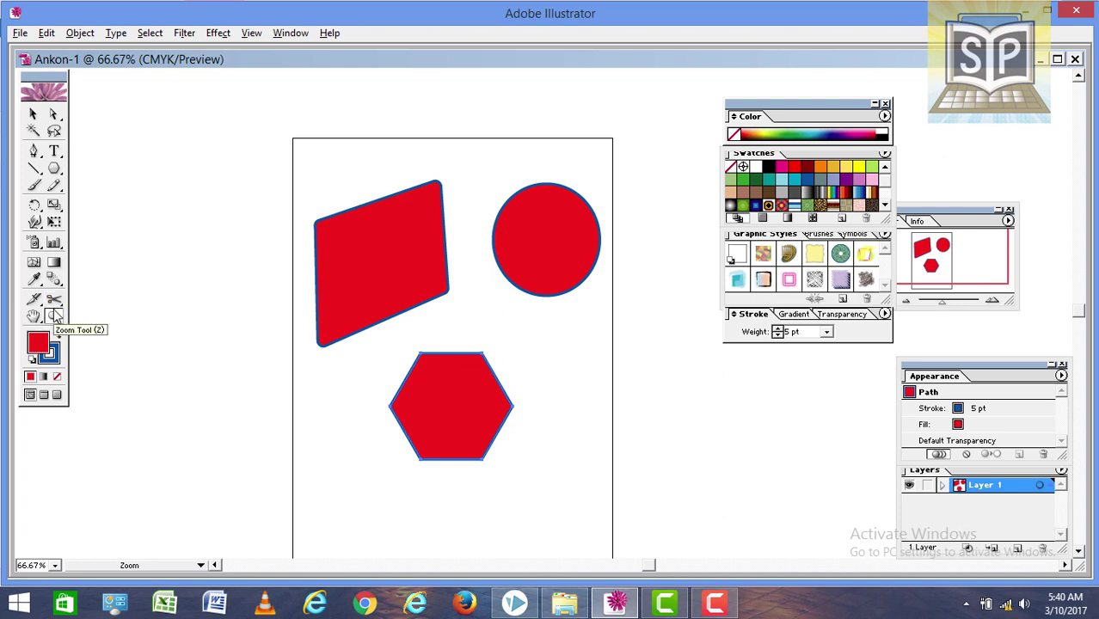
click(54, 316)
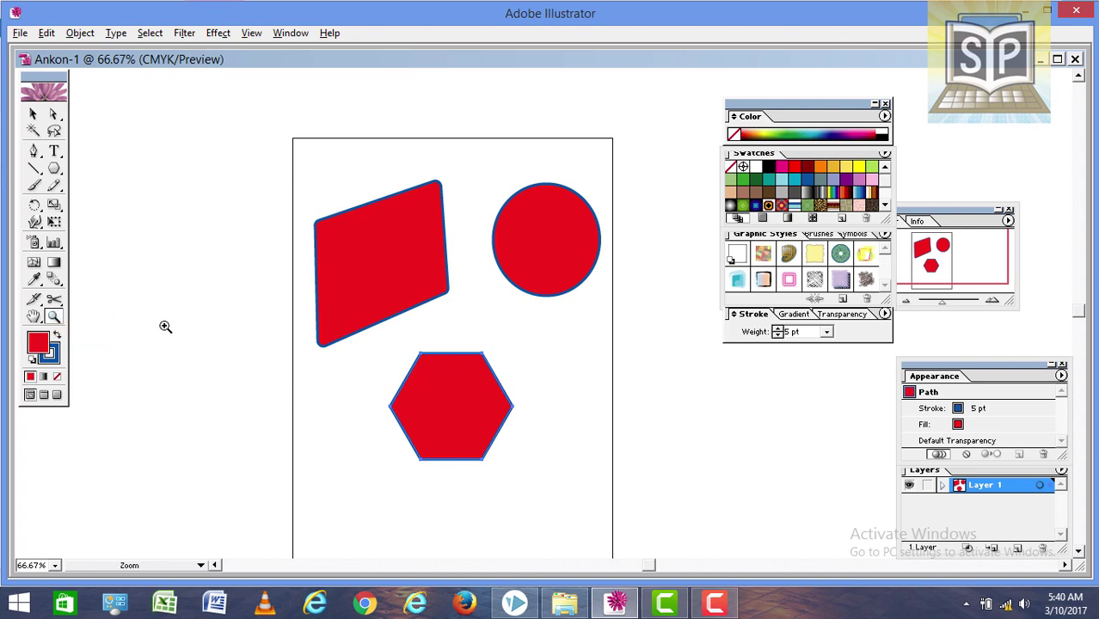
key(ctrl)
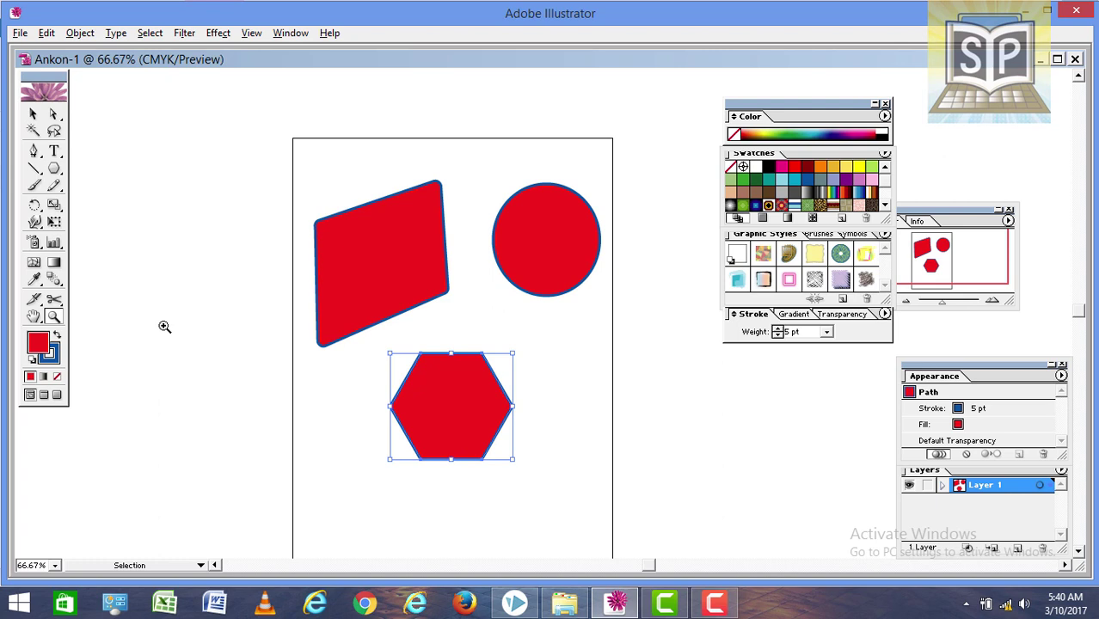
key(ctrl+minus)
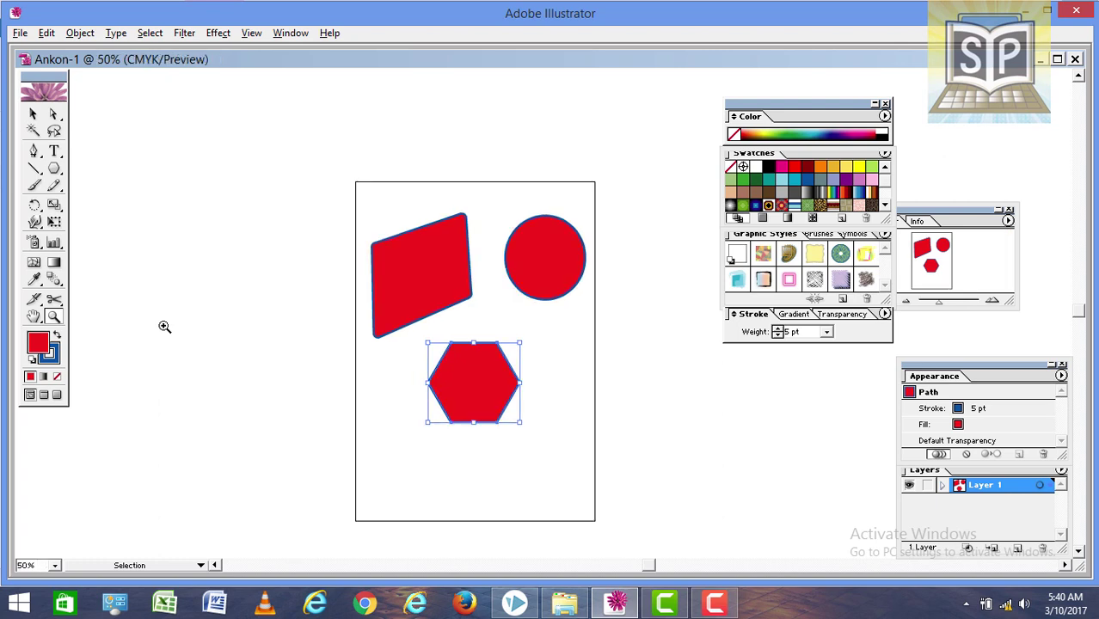
key(ctrl+minus)
key(ctrl+minus)
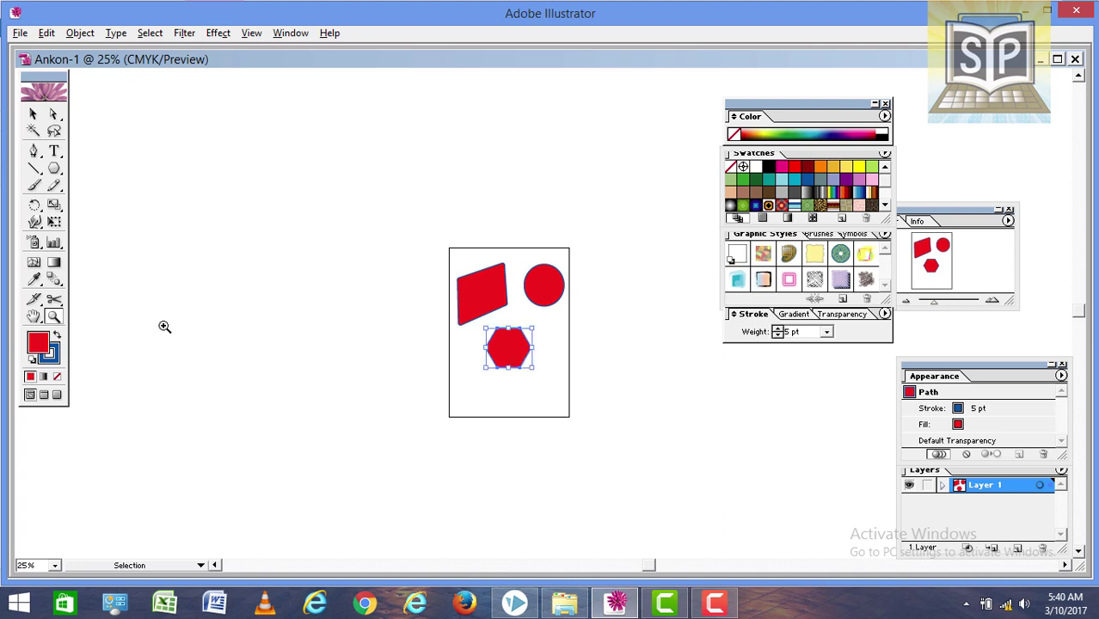
key(ctrl+plus)
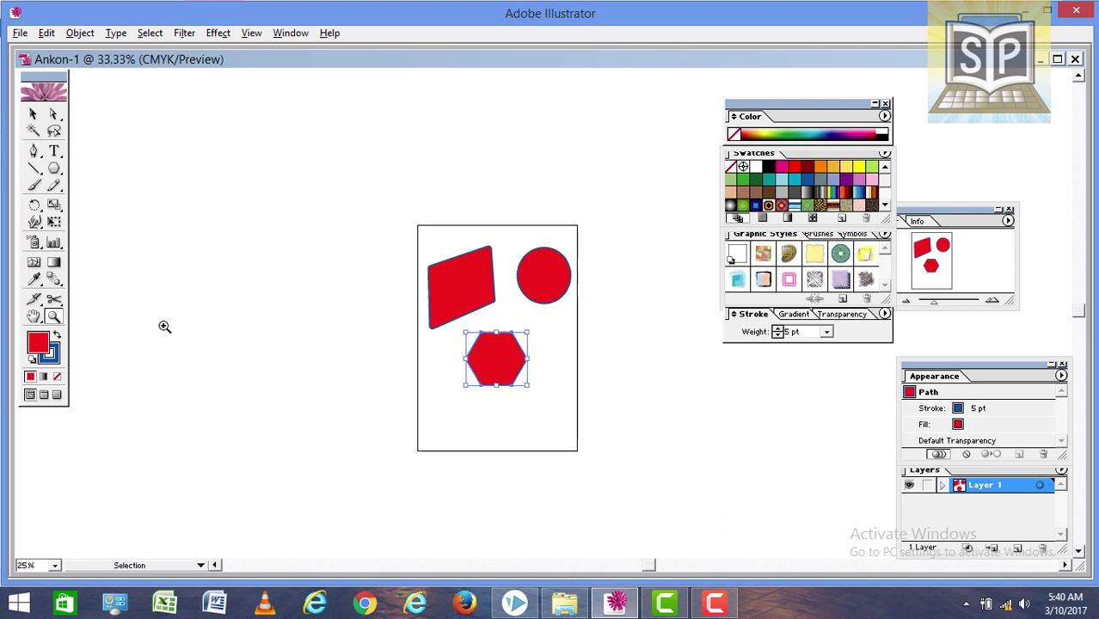
key(ctrl+plus)
key(ctrl+plus)
key(ctrl+plus)
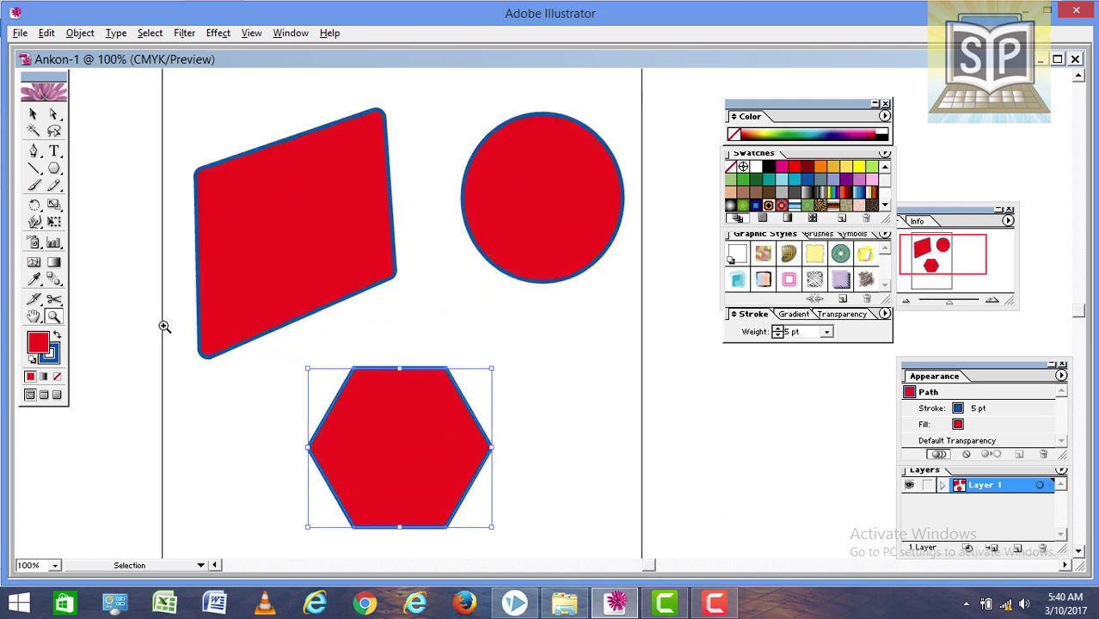
key(ctrl+shift+a)
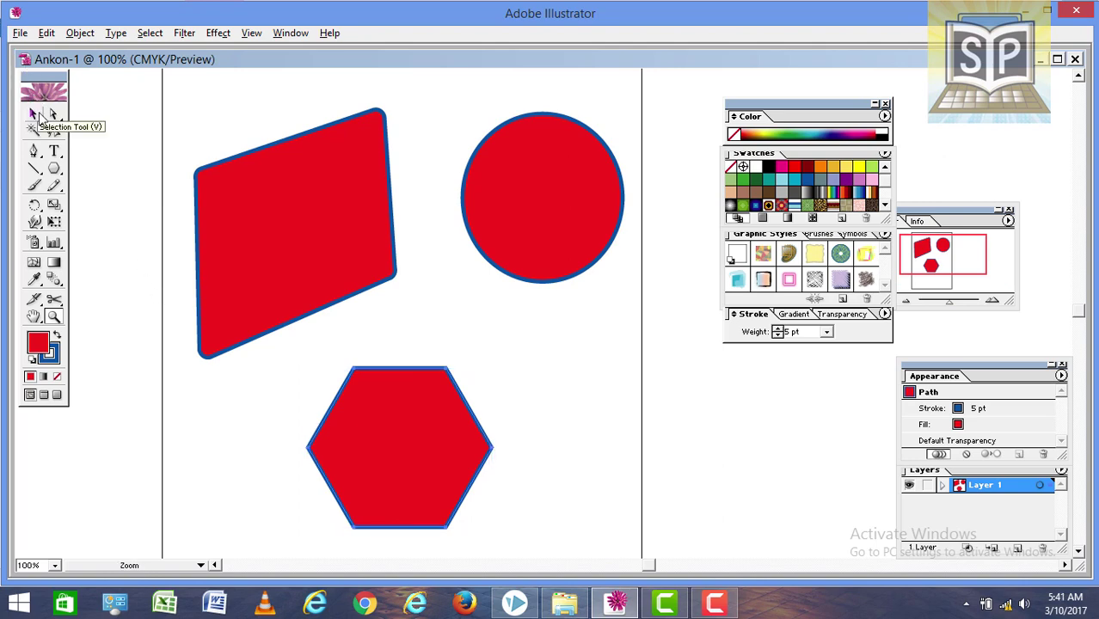
click(33, 113)
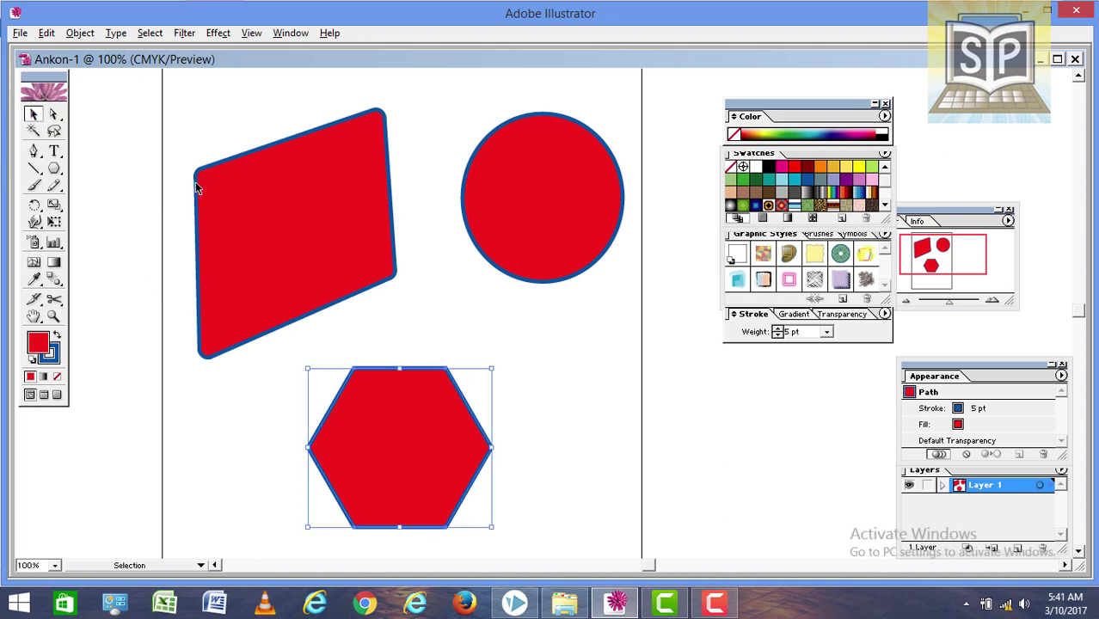
Step the zoom between 33.33% and 150% with Ctrl+plus/minus, ending on the whole page.
key(ctrl+plus)
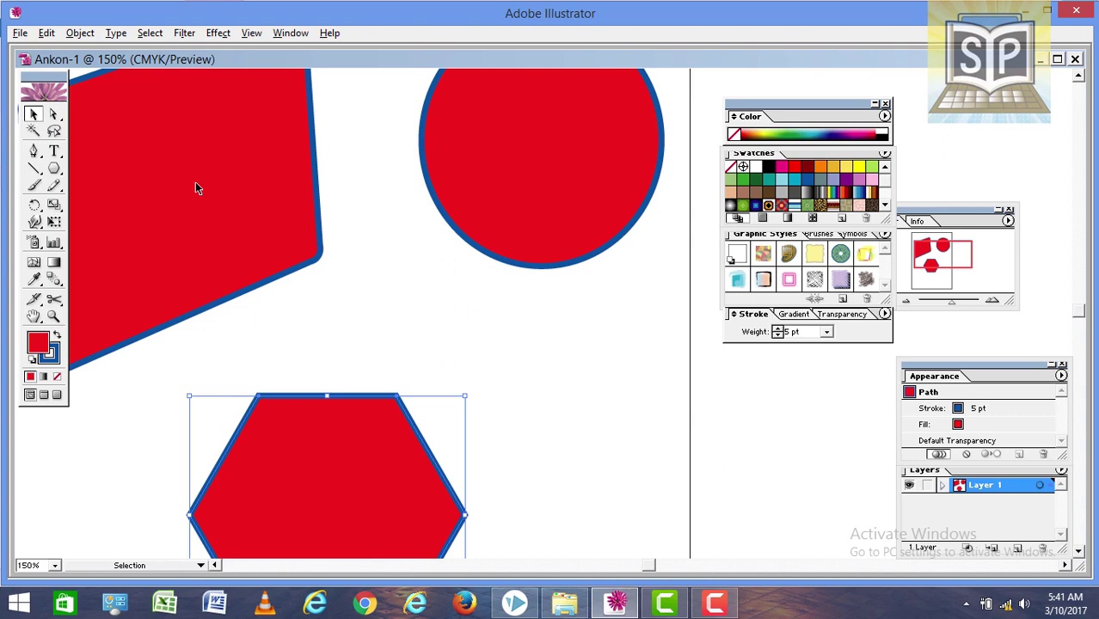
key(ctrl+minus)
key(ctrl+minus)
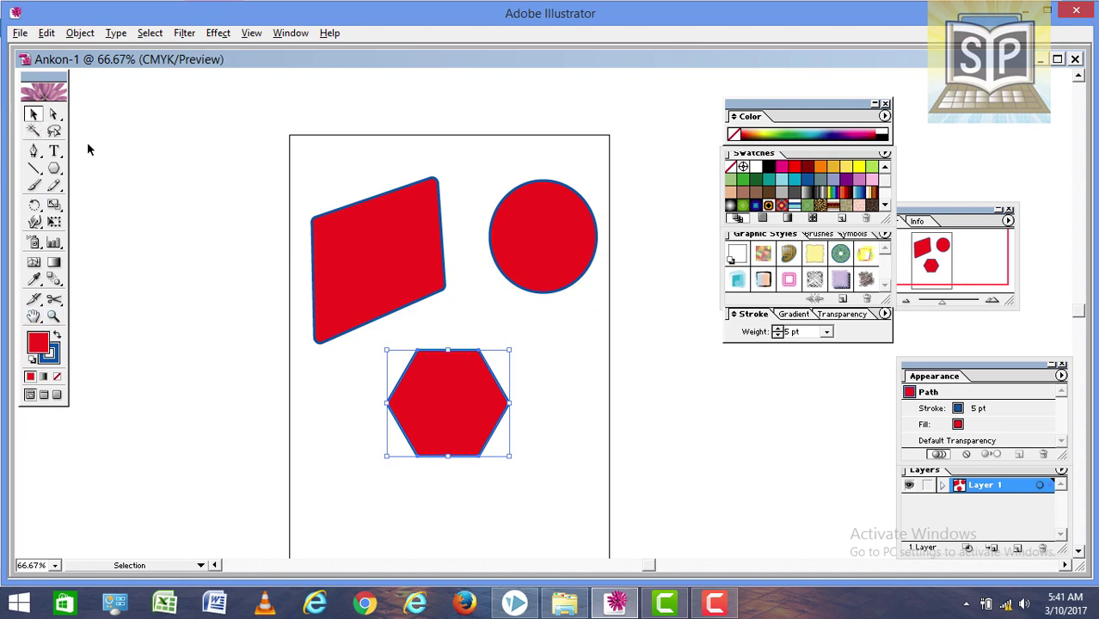
key(ctrl+minus)
key(ctrl+minus)
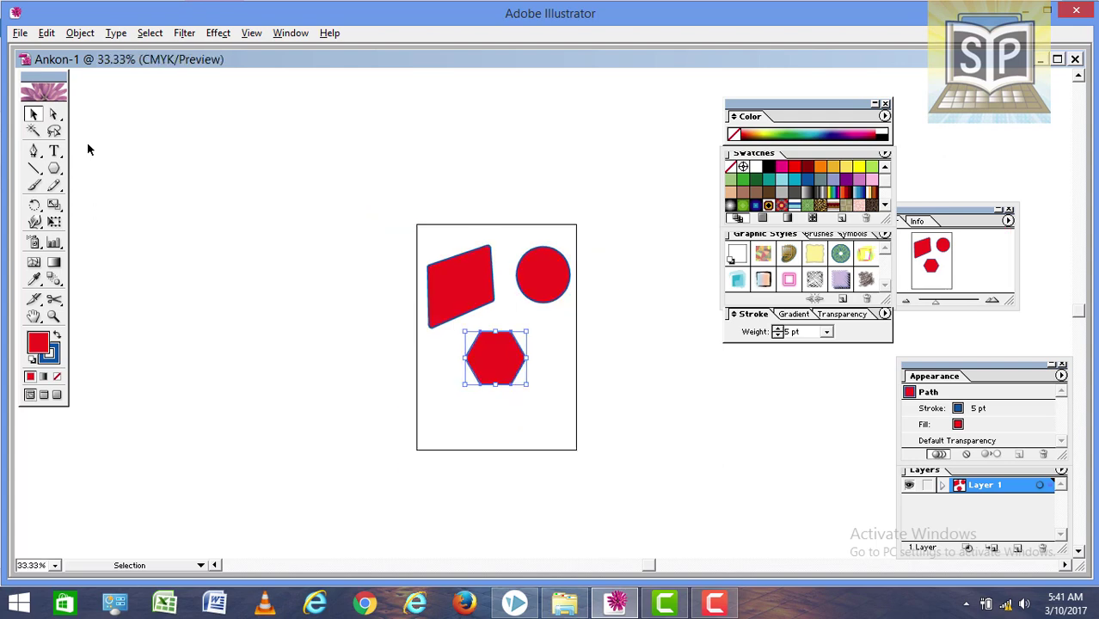
key(ctrl+plus)
key(ctrl+plus)
key(ctrl+plus)
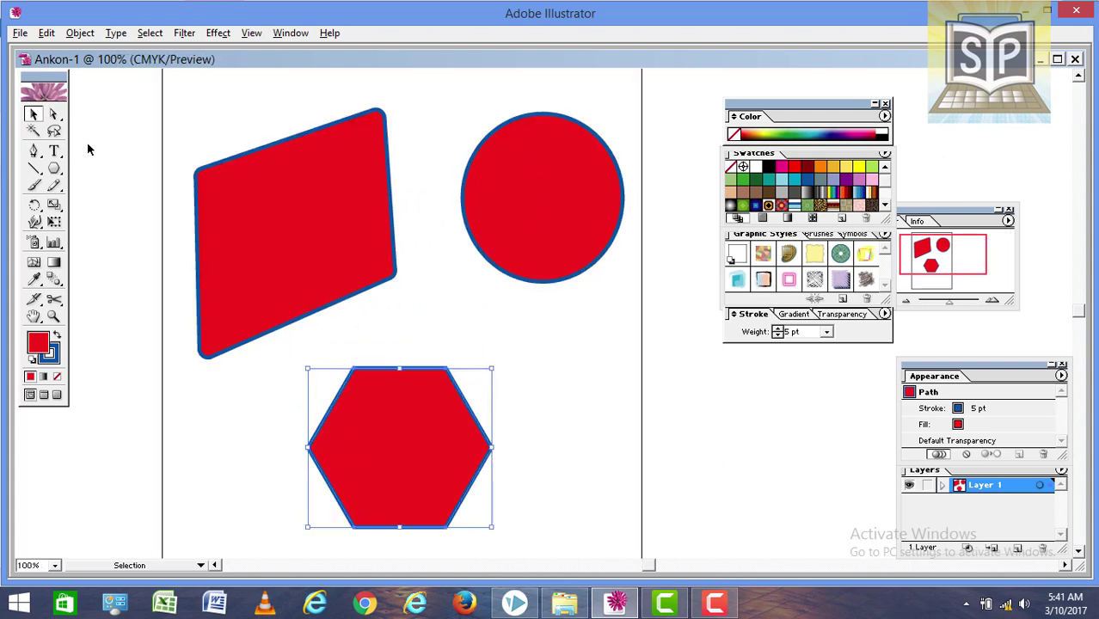
key(ctrl+plus)
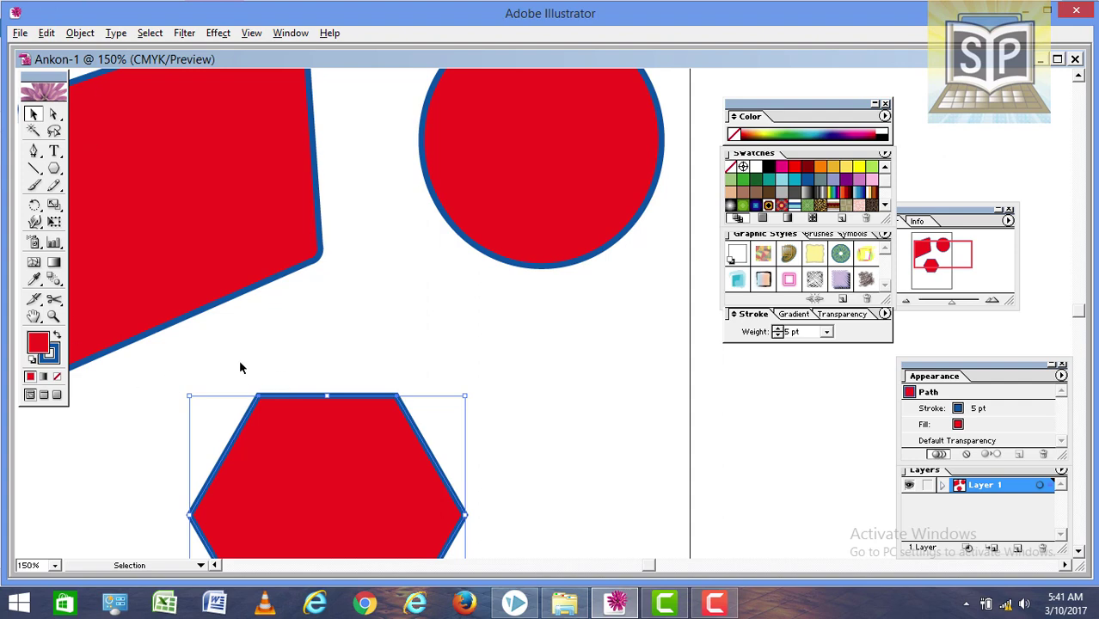
key(ctrl+minus)
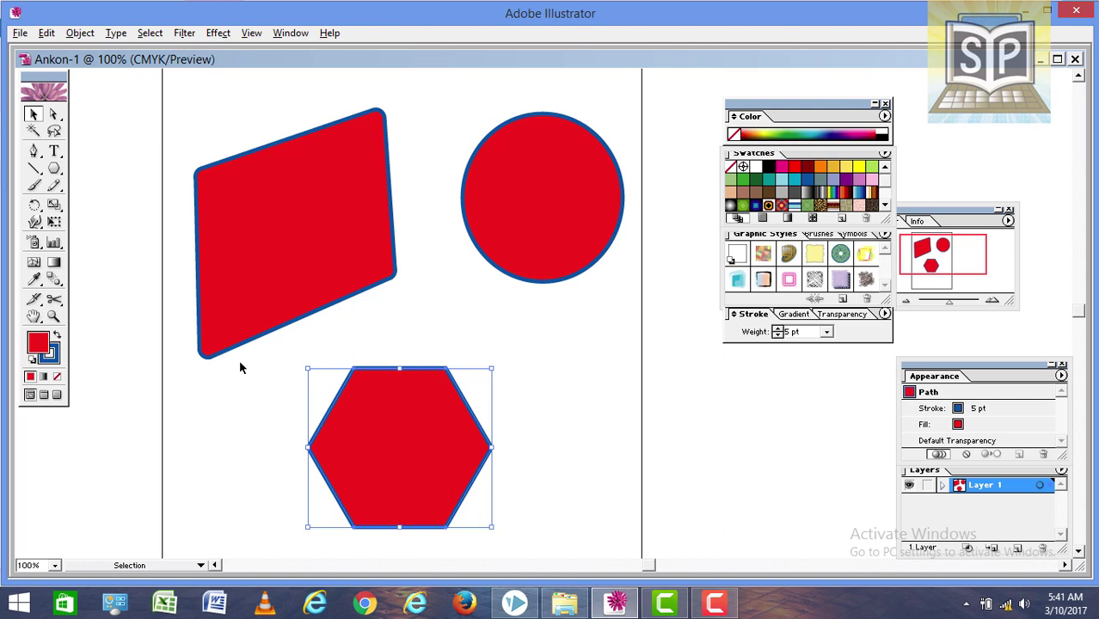
key(ctrl+minus)
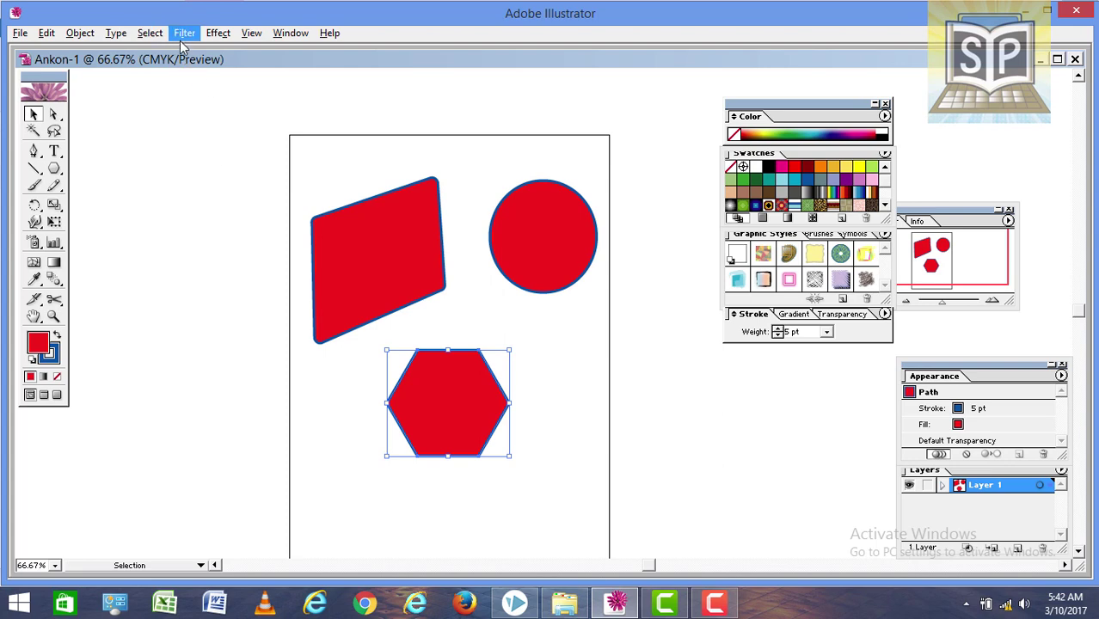
View the artwork in Outline mode, then switch to Overprint Preview.
click(251, 33)
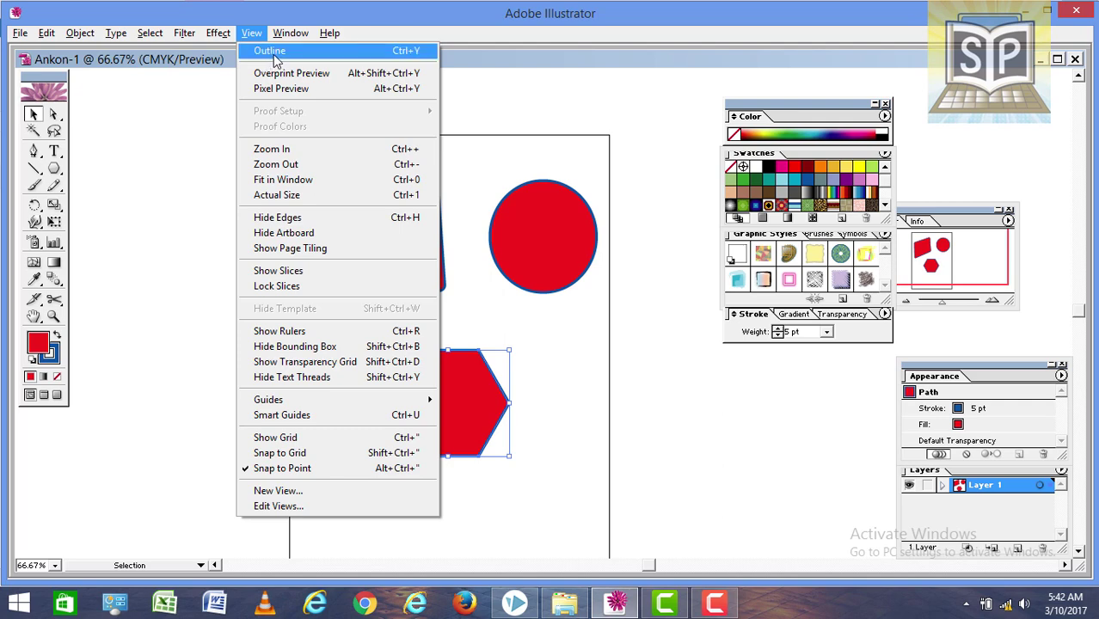
click(273, 53)
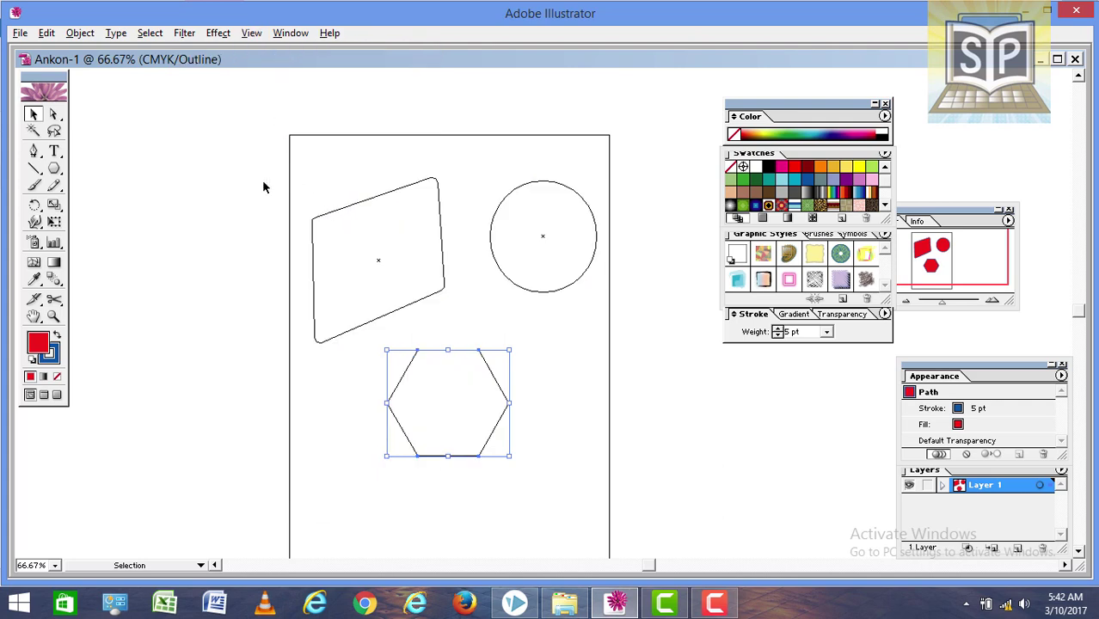
click(251, 32)
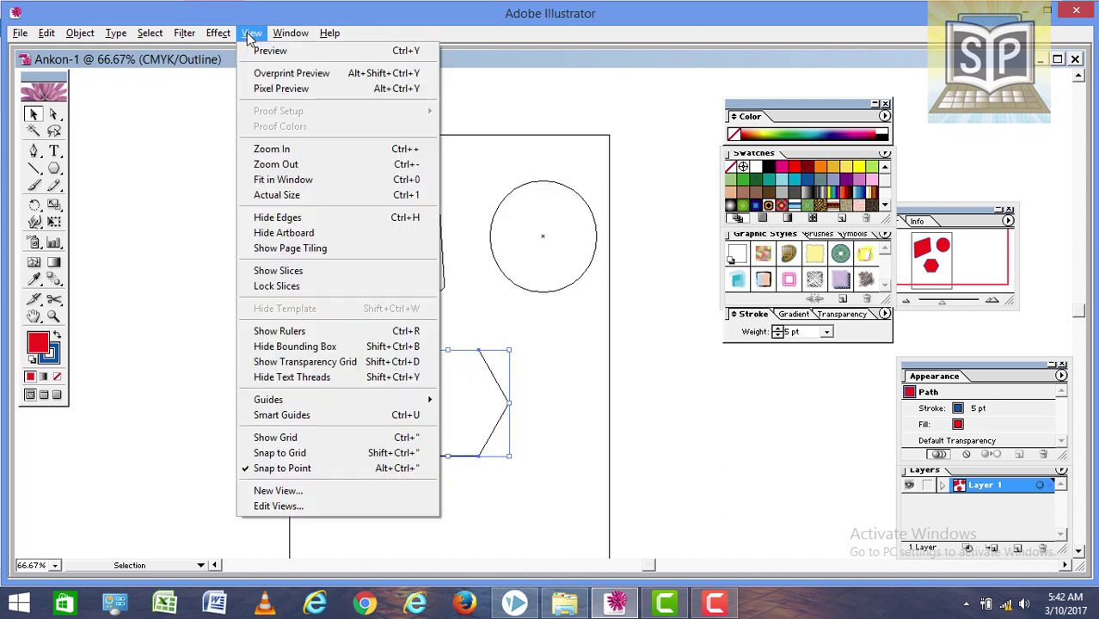
click(265, 75)
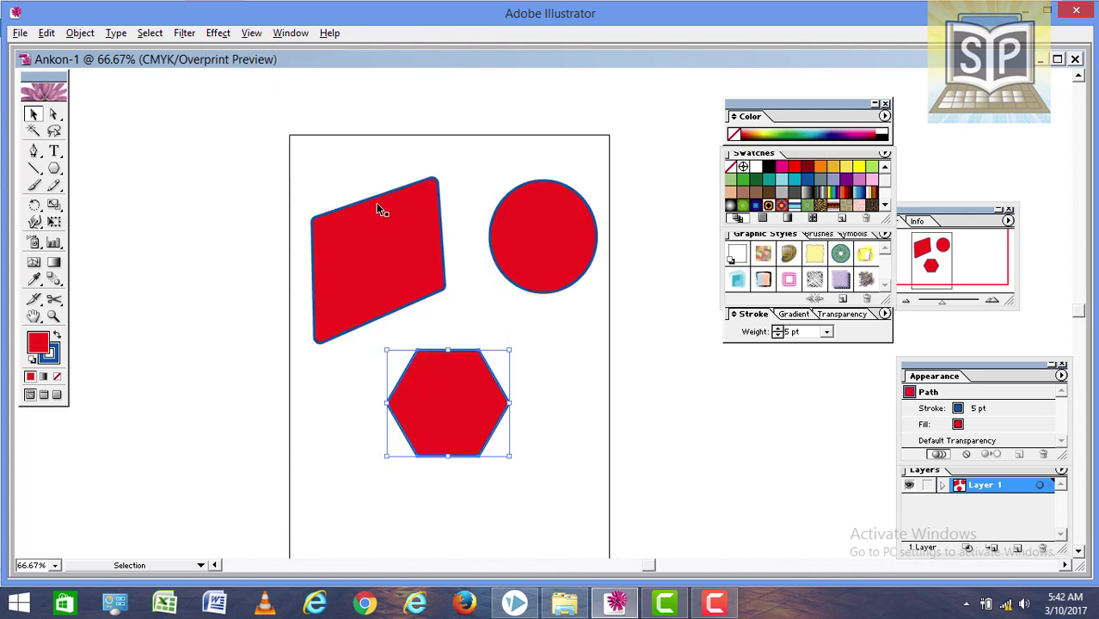
Switch Ankon-1 to View > Pixel Preview.
click(243, 37)
click(271, 89)
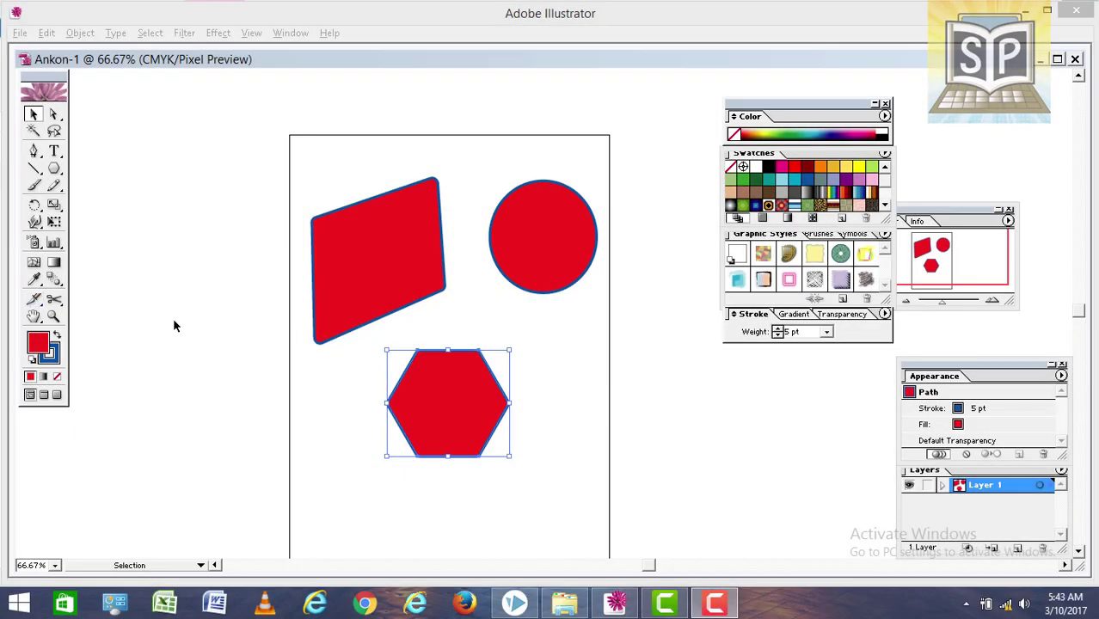
Pan the page up to reveal its bottom edge, then select the red quadrilateral.
click(33, 315)
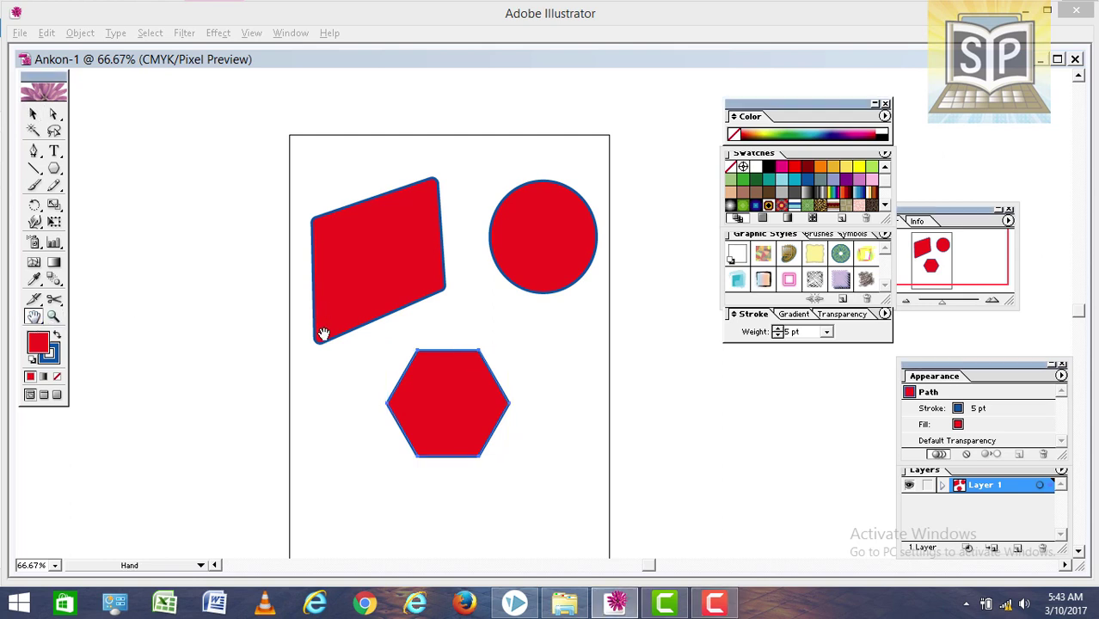
drag(314, 357, 310, 316)
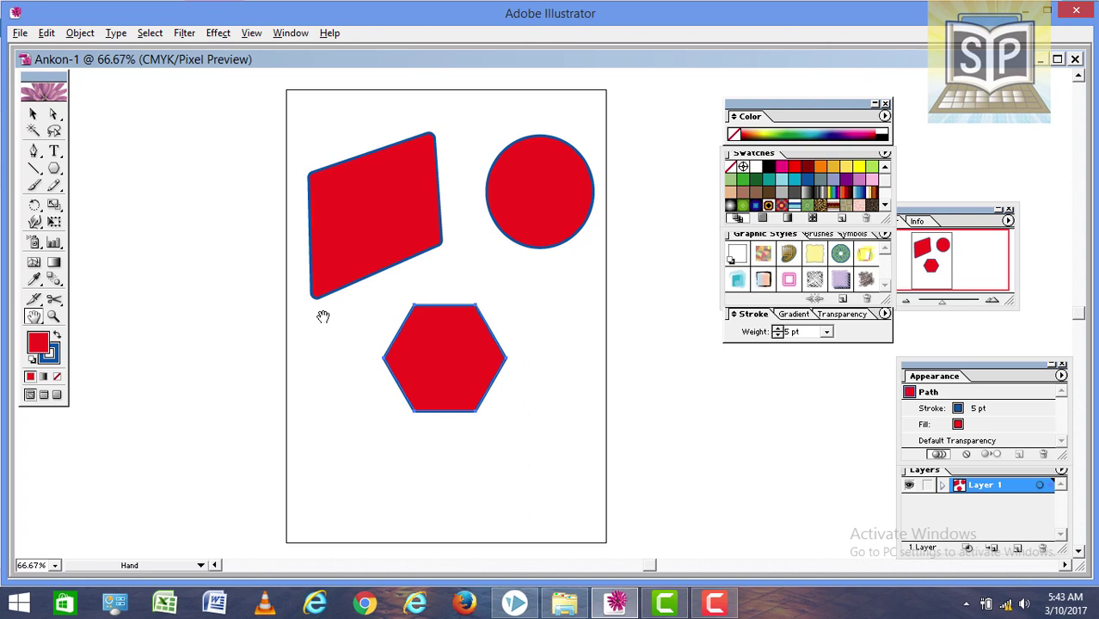
click(34, 116)
click(397, 215)
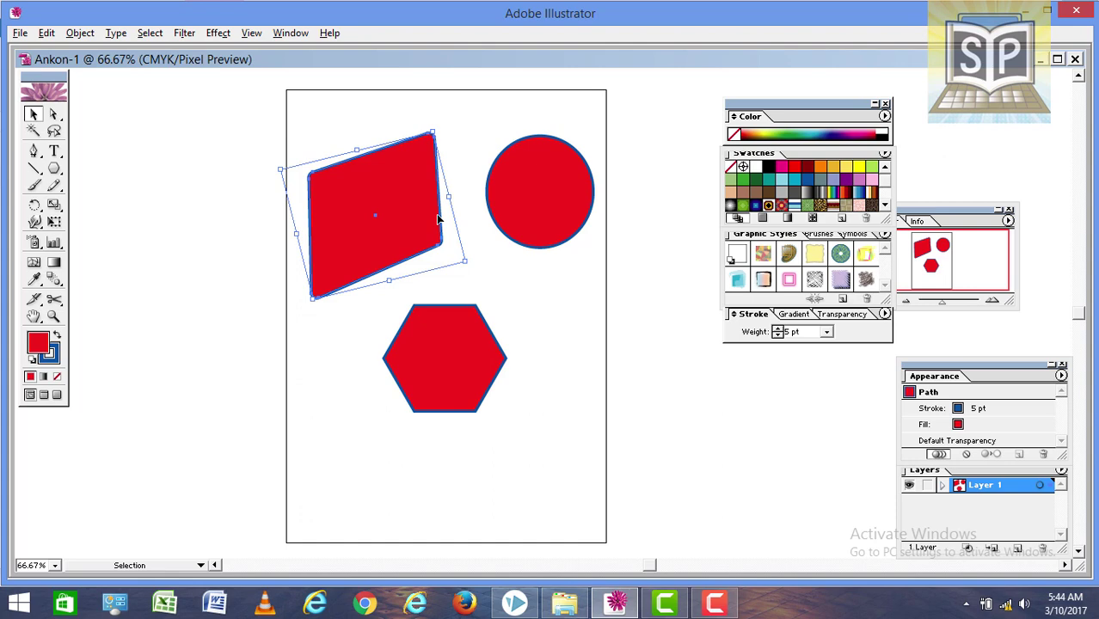
Copy the red quadrilateral with Edit > Copy.
click(43, 33)
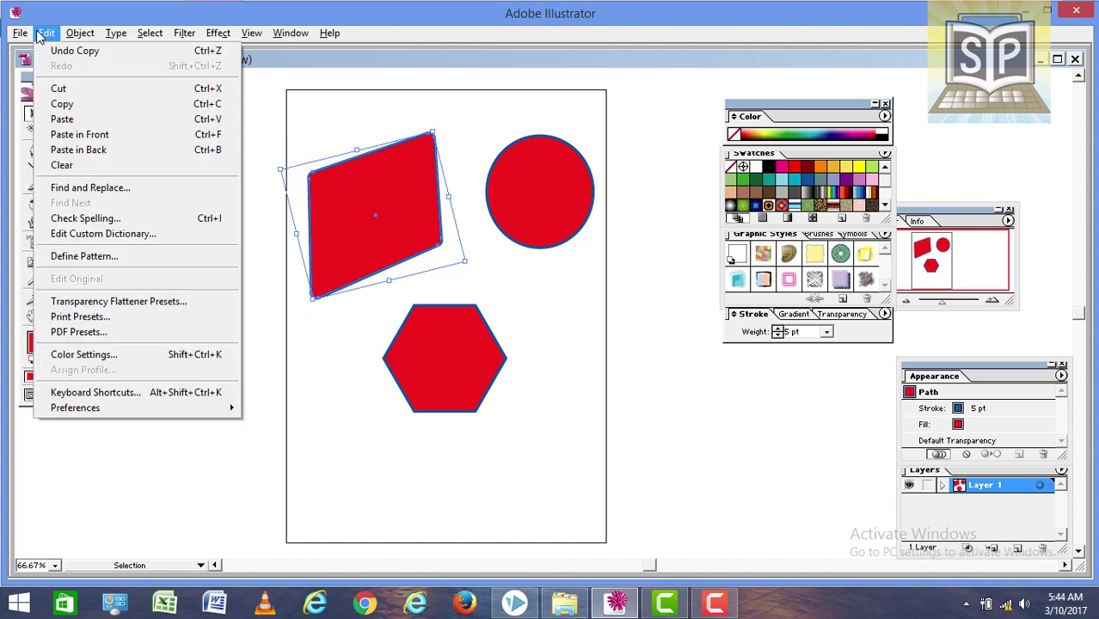
click(77, 105)
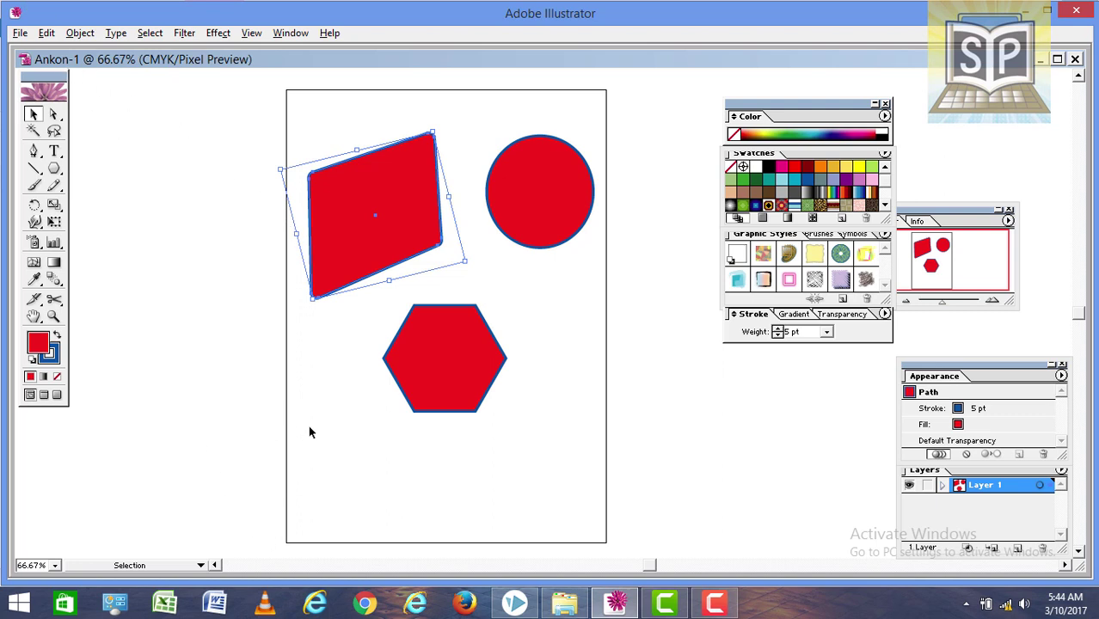
click(446, 411)
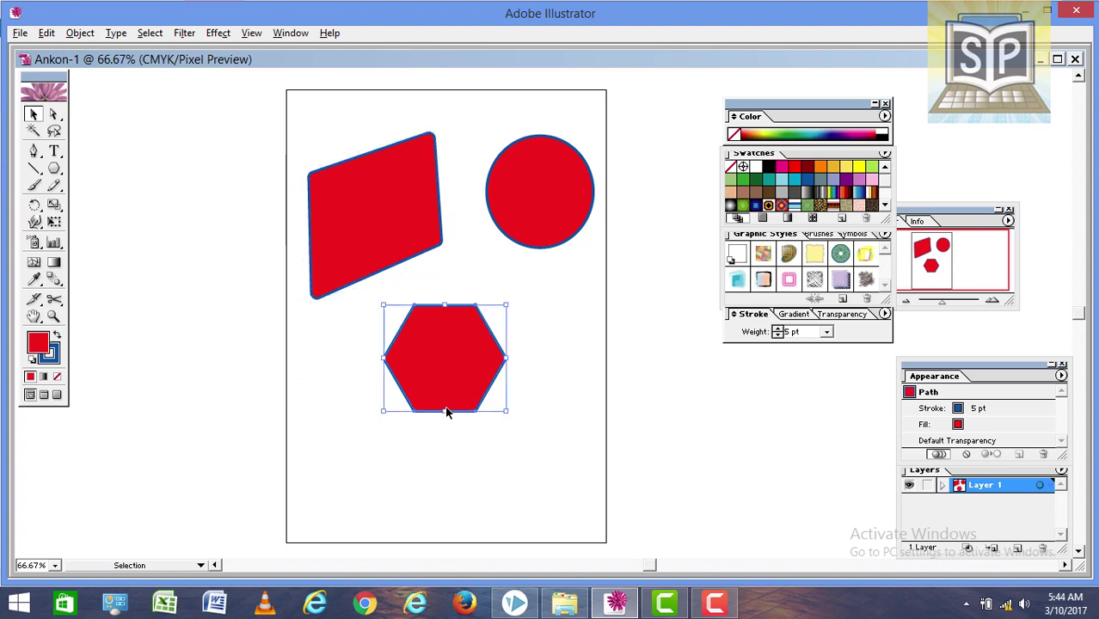
click(336, 269)
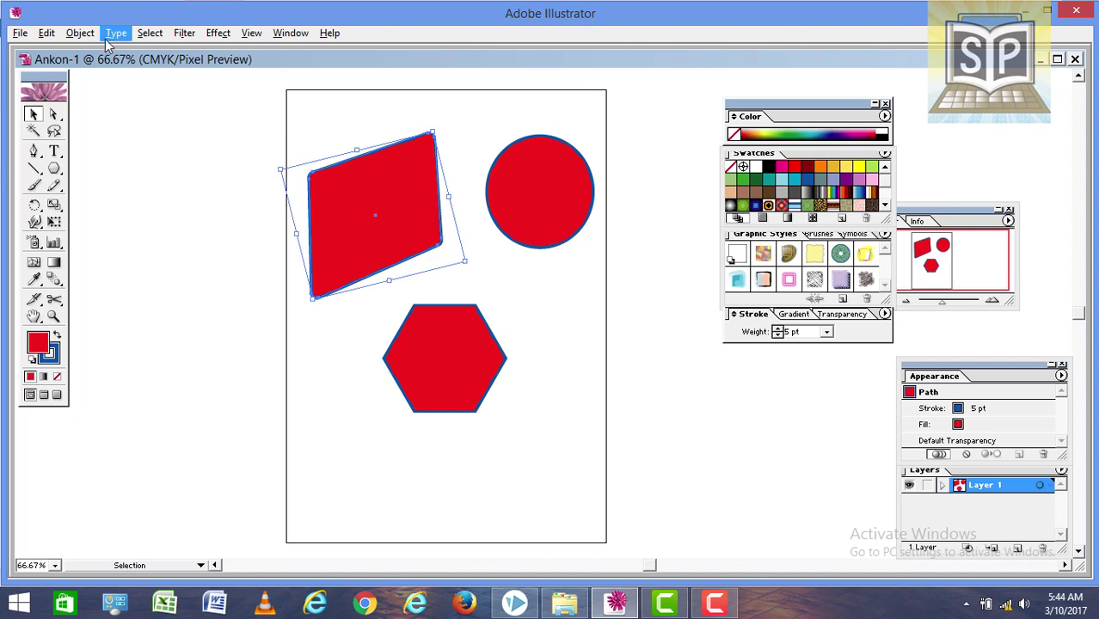
click(45, 33)
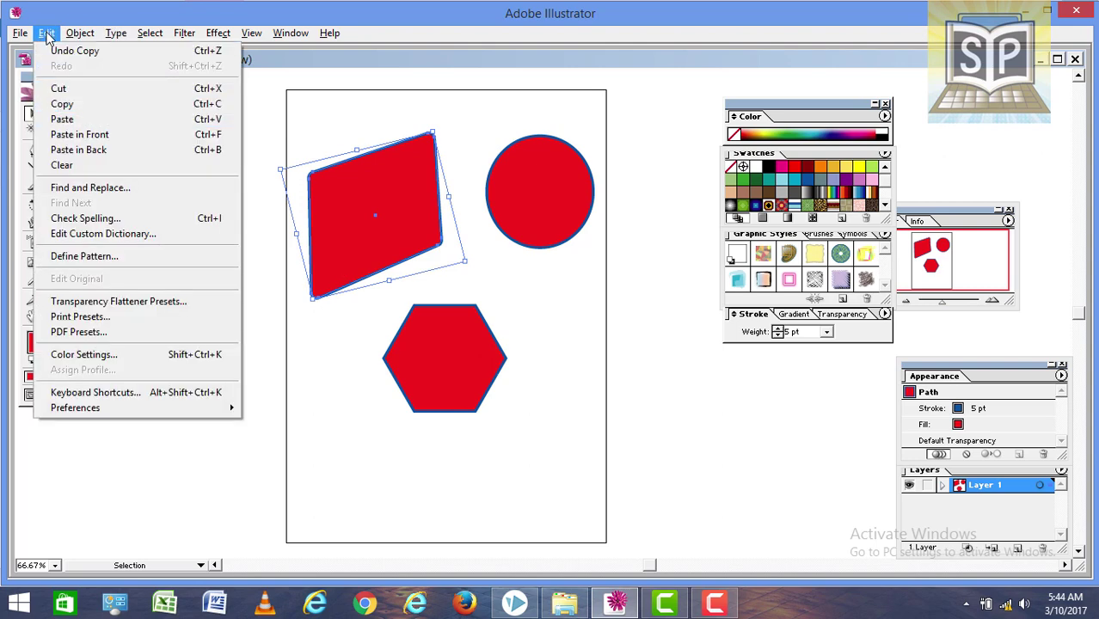
click(51, 32)
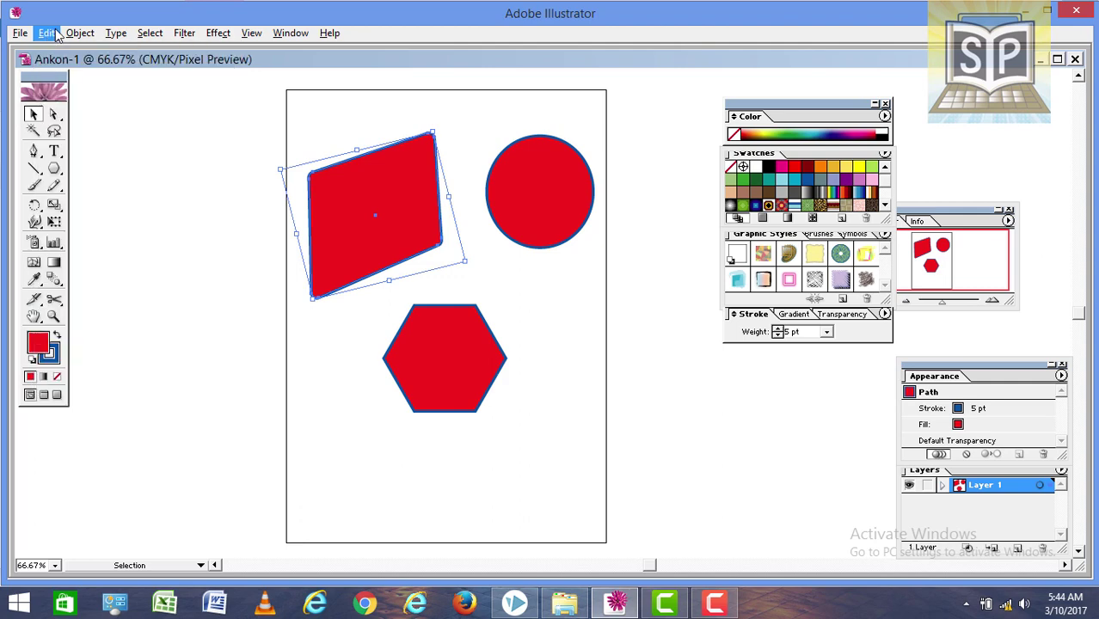
Paste the quadrilateral copy and move it to the page's bottom-left.
key(ctrl+v)
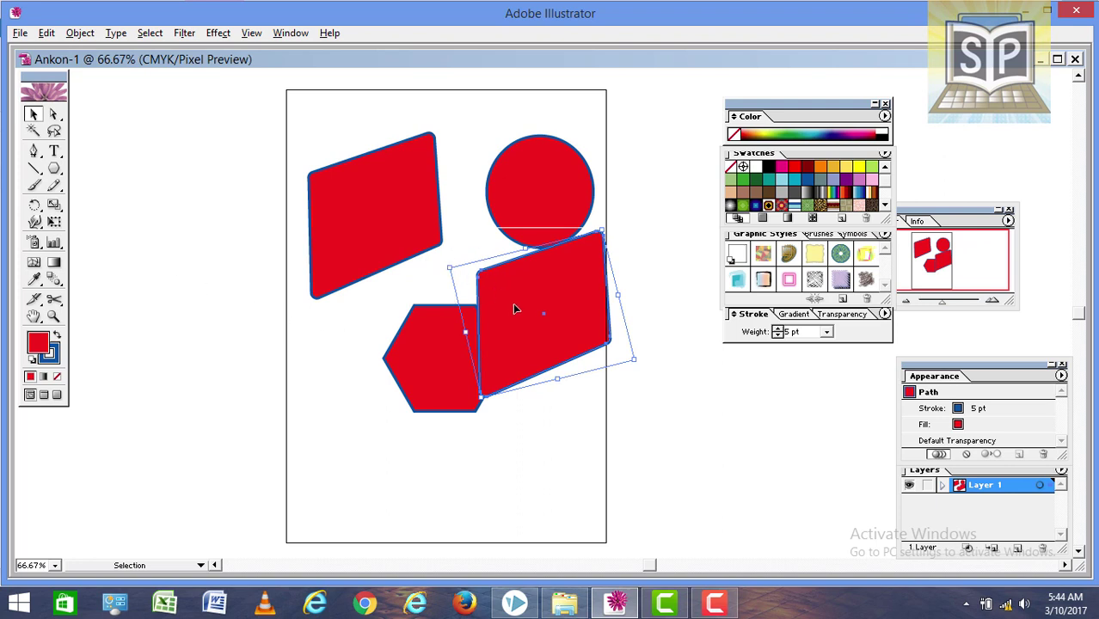
drag(519, 317, 347, 464)
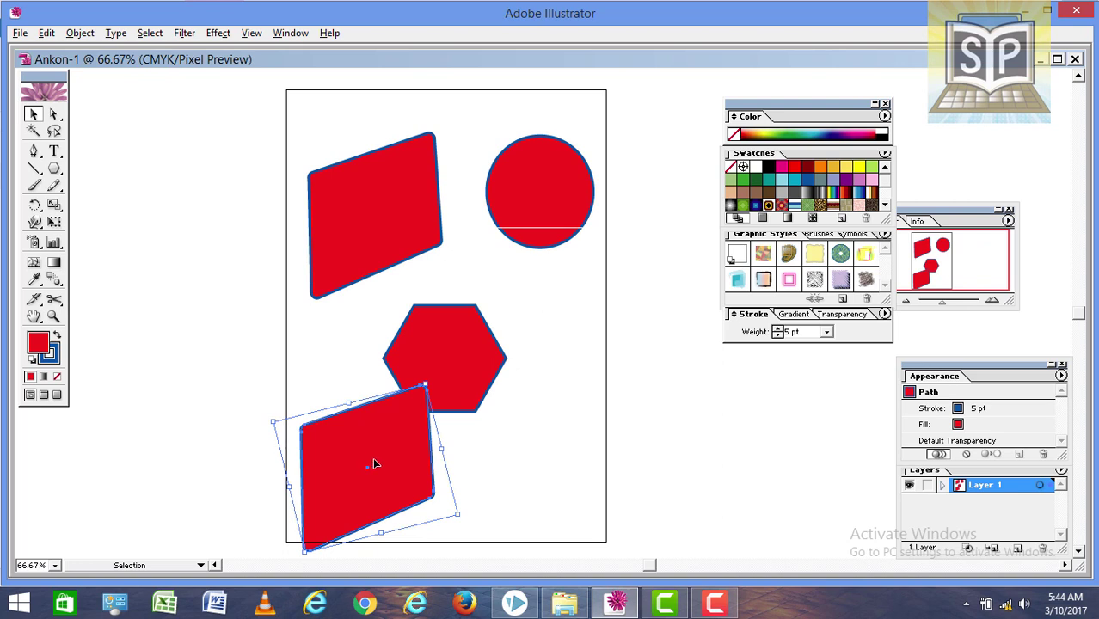
click(534, 208)
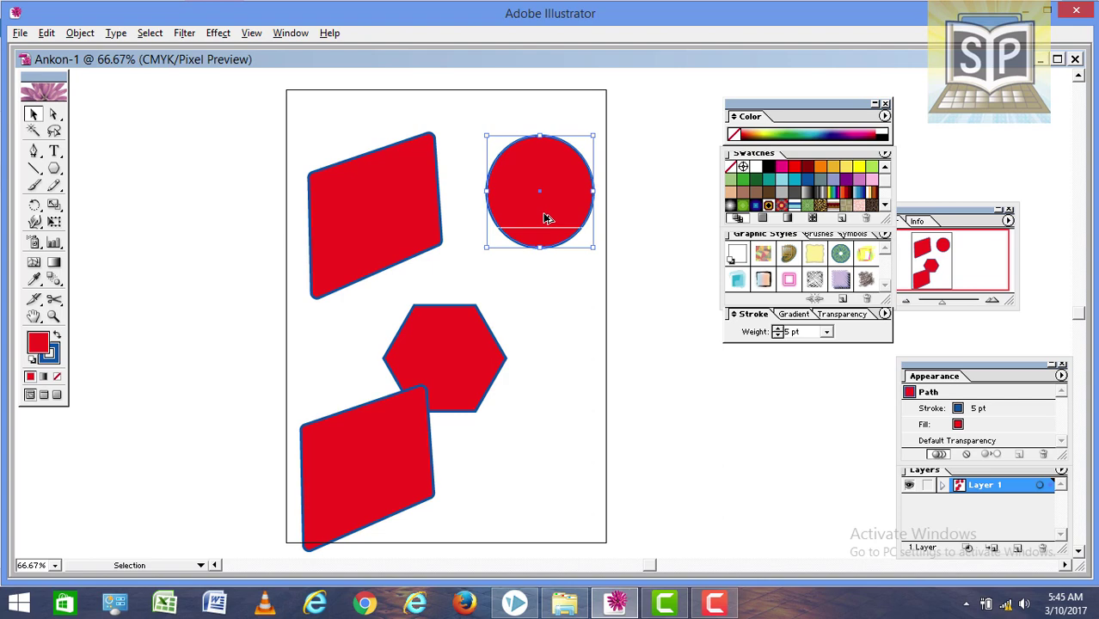
Alt-drag the red circle down twice, placing copies beside and below the hexagon.
drag(543, 218, 555, 341)
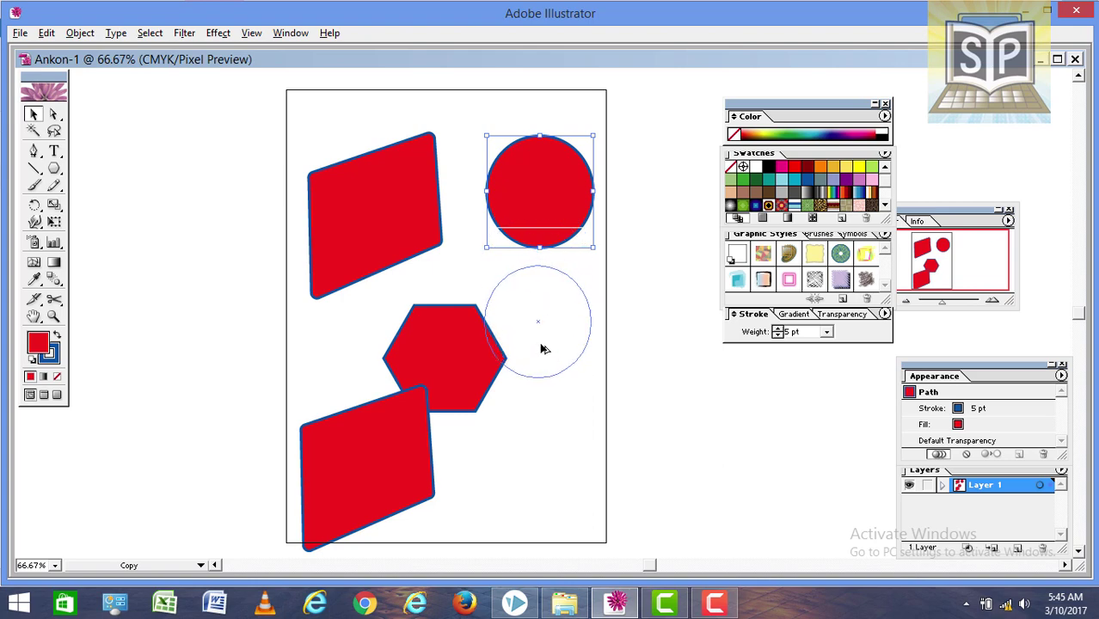
mouse_move(555, 341)
mouse_down()
mouse_move(541, 348)
mouse_move(535, 479)
mouse_up()
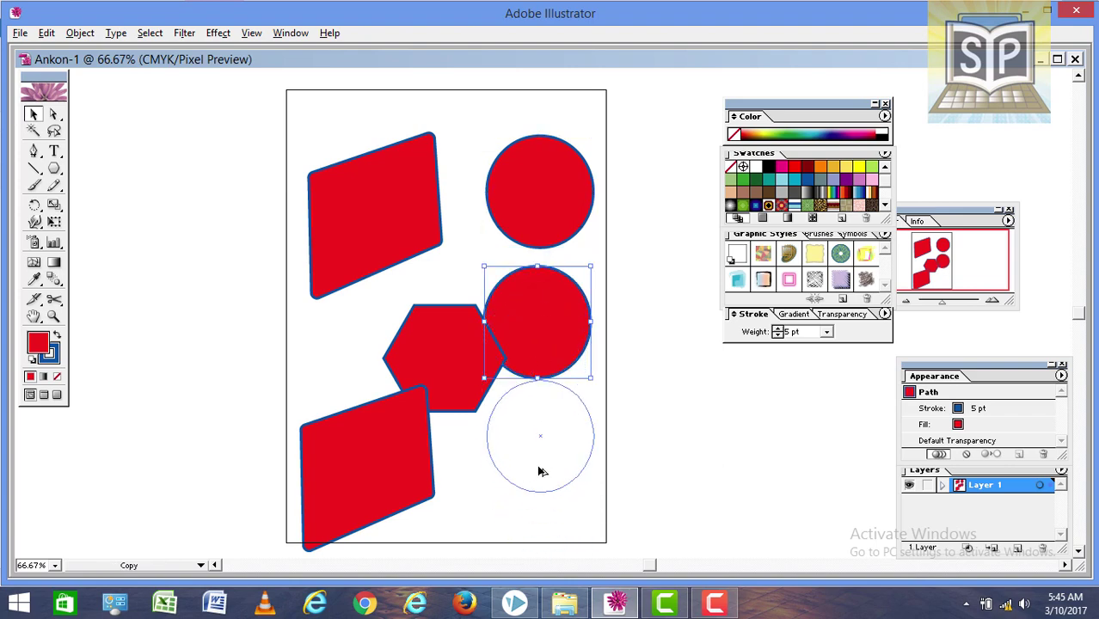
drag(535, 479, 542, 479)
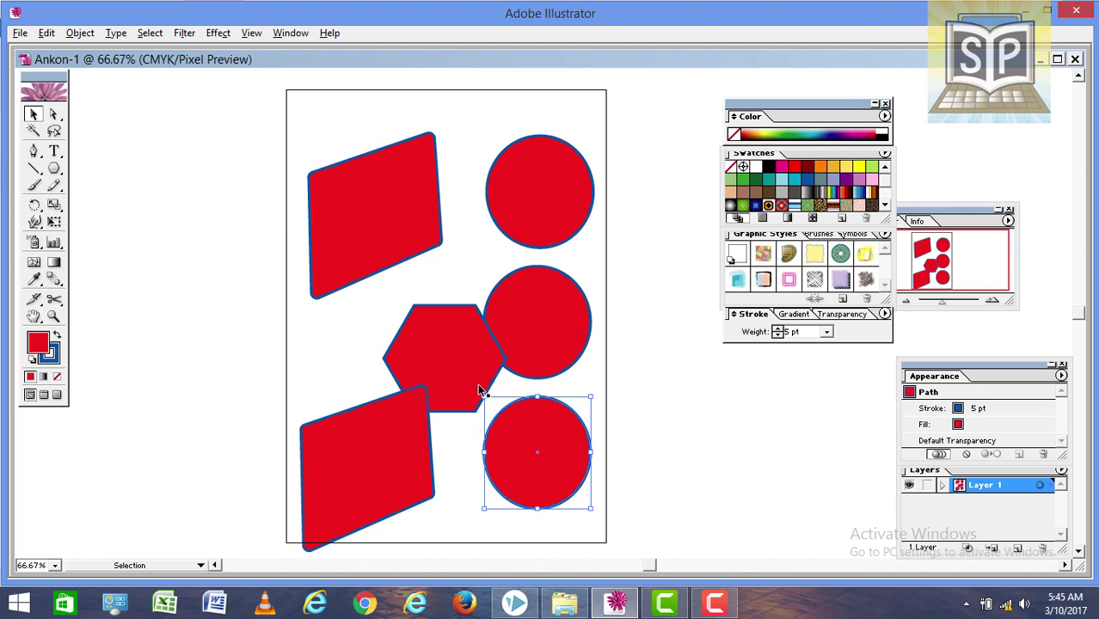
click(365, 271)
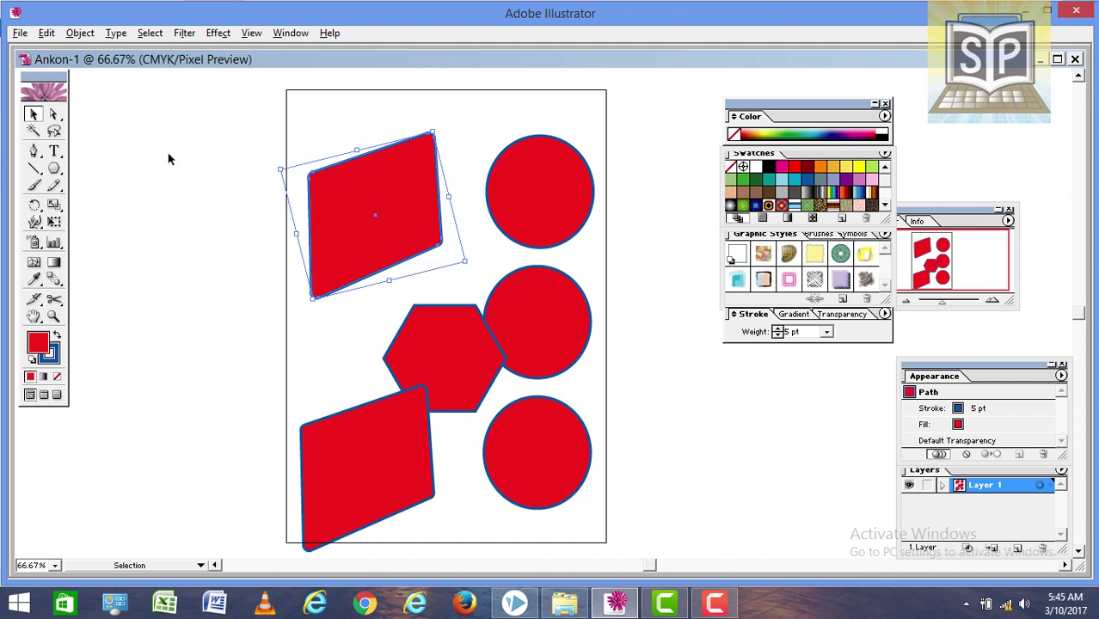
Cut the hexagon with Edit > Cut, bring it back, move it, then delete it.
click(535, 178)
click(448, 313)
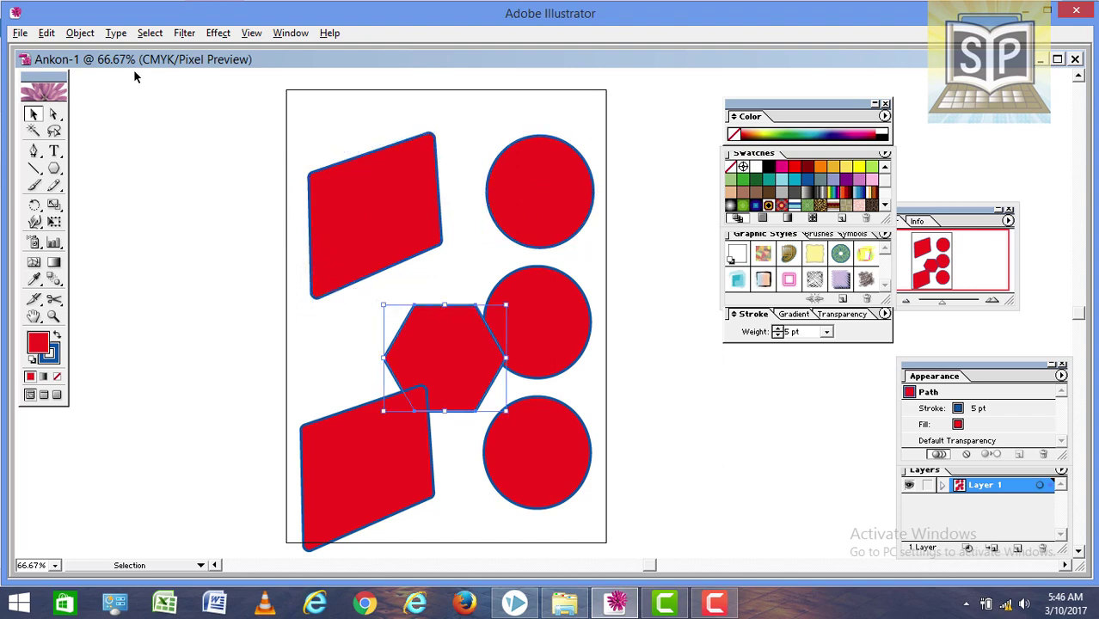
click(46, 35)
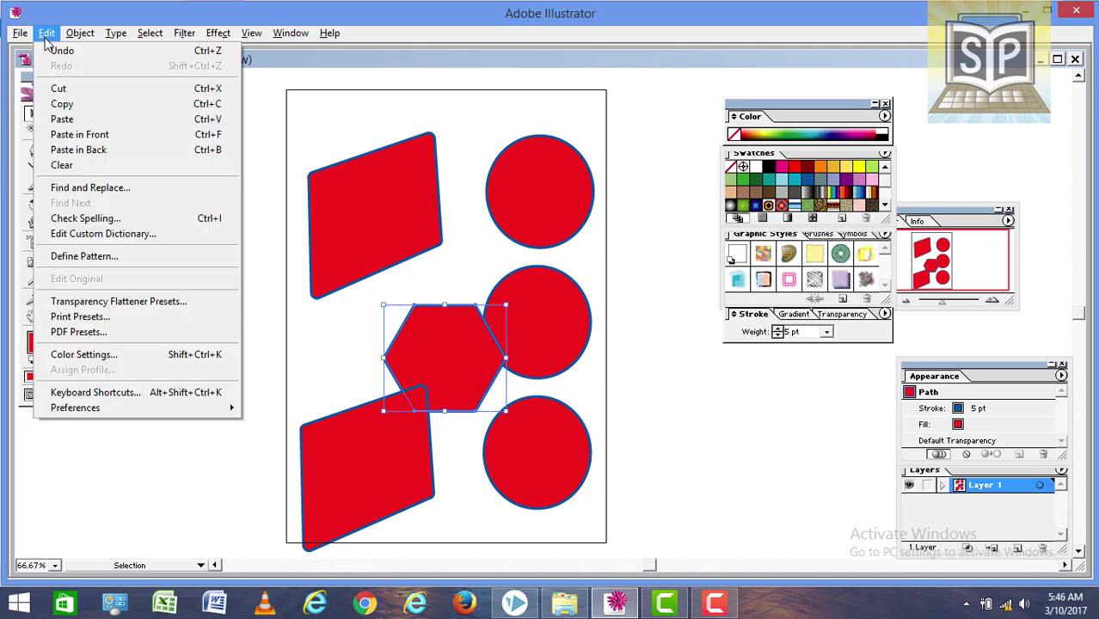
click(59, 89)
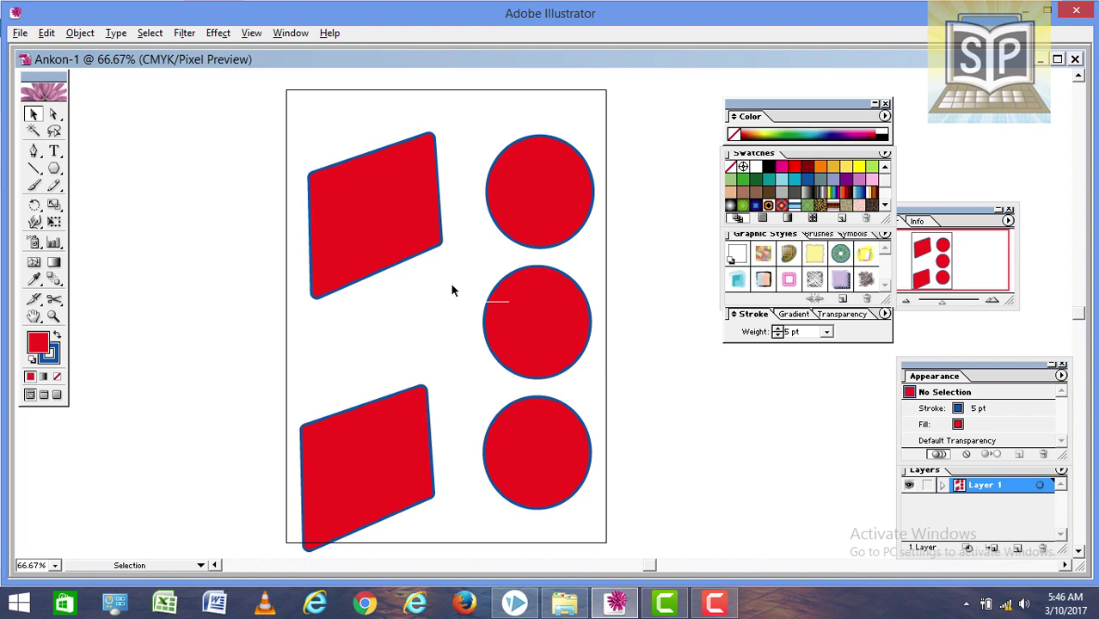
key(ctrl+z)
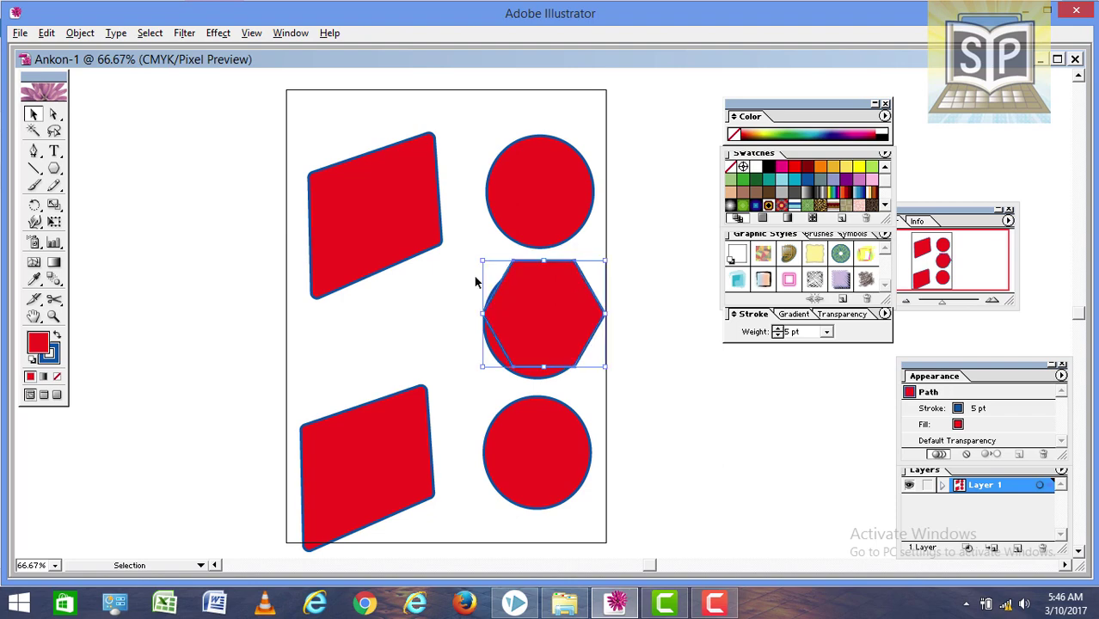
mouse_move(520, 284)
mouse_down()
mouse_move(490, 223)
mouse_move(419, 346)
mouse_up()
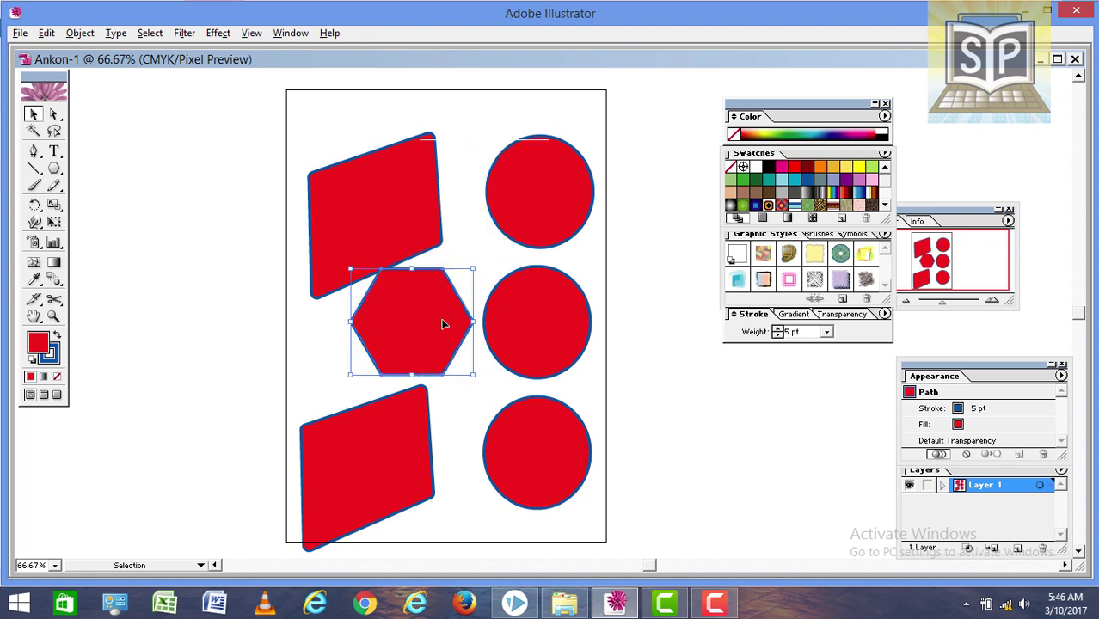
key(Delete)
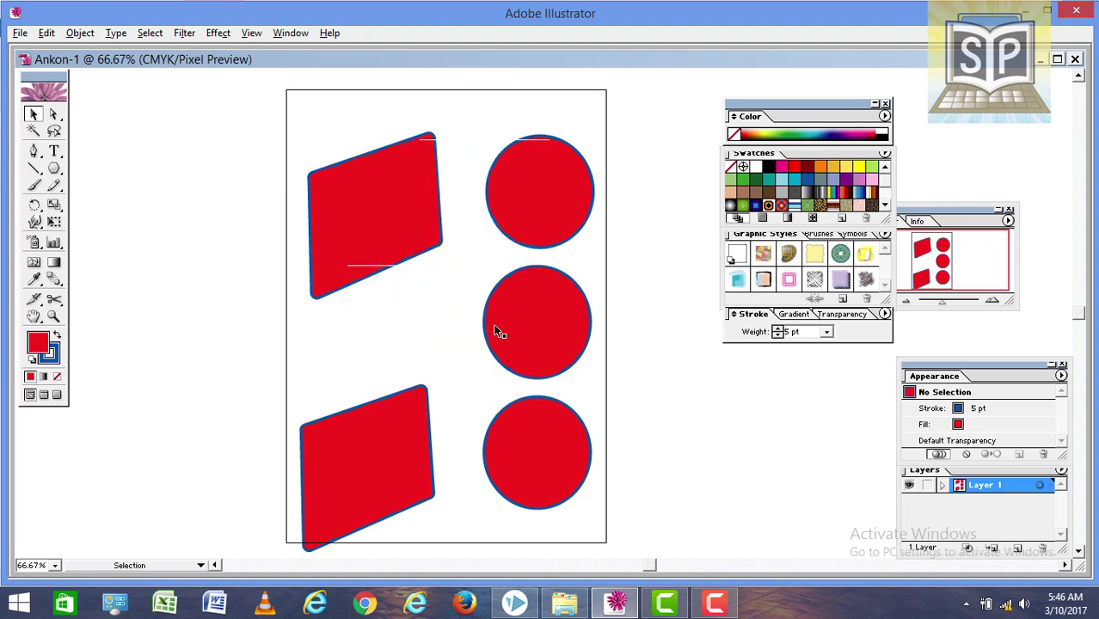
Copy the upper parallelogram and place the pasted copy between the two left-side parallelograms.
click(346, 207)
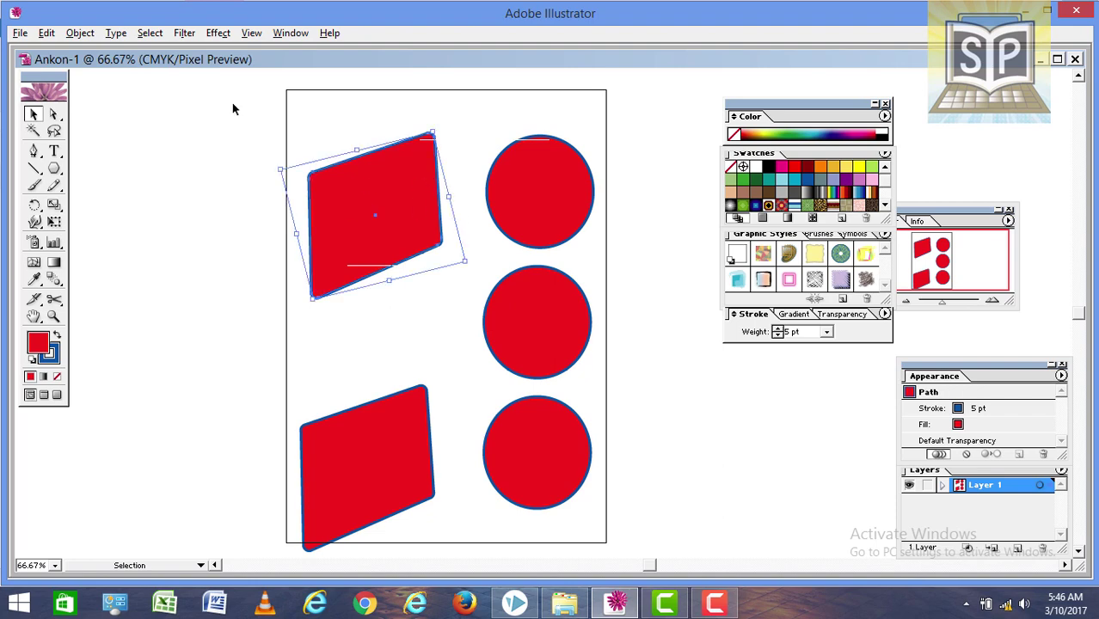
click(43, 33)
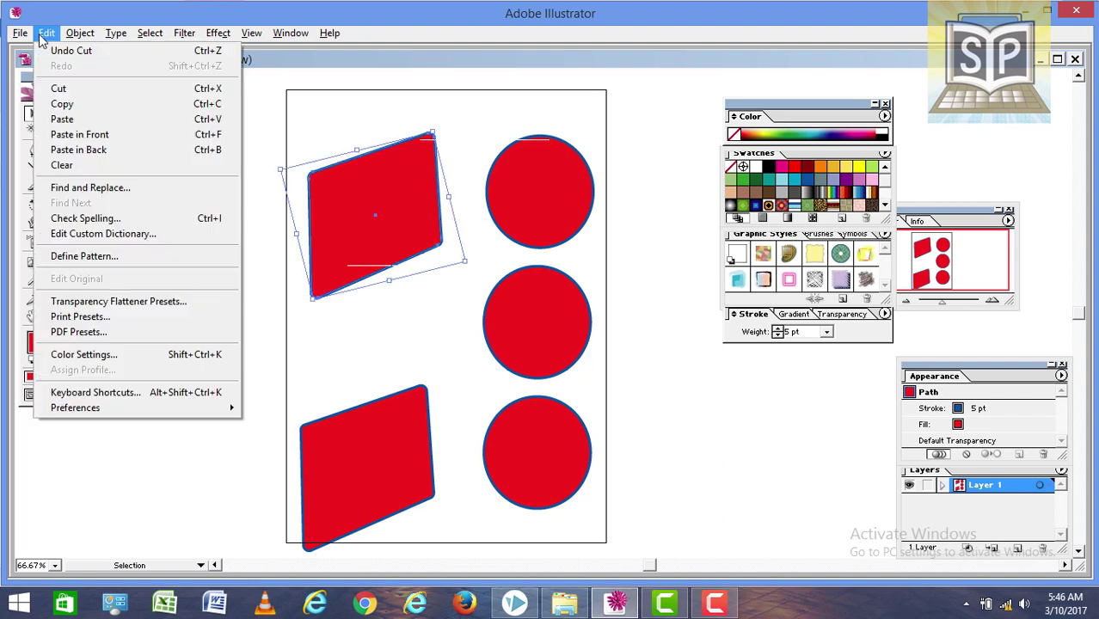
click(74, 104)
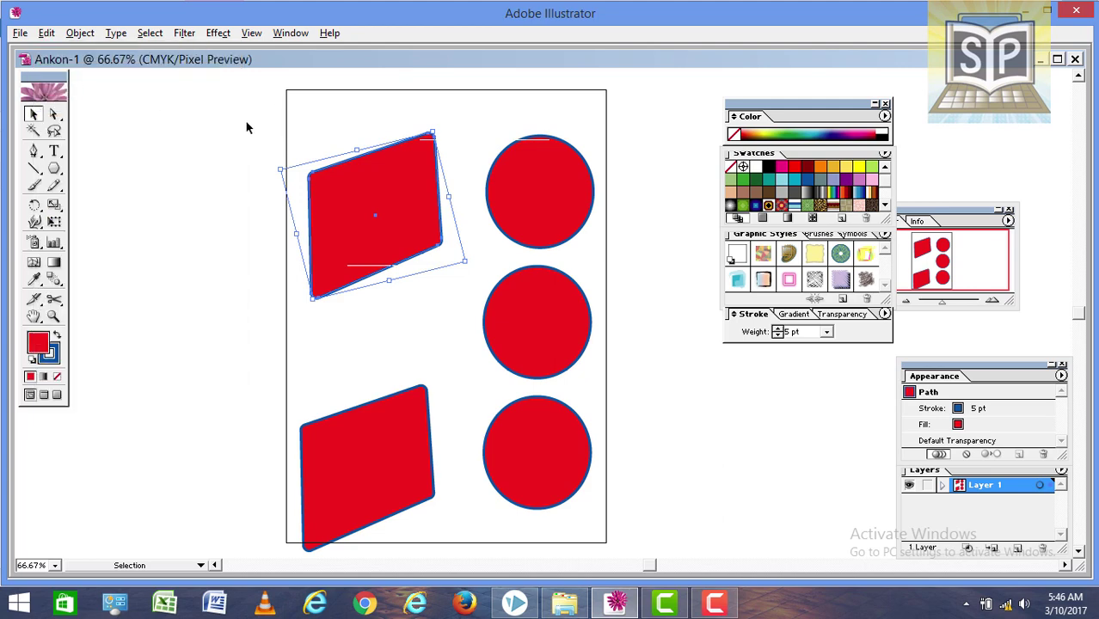
click(465, 328)
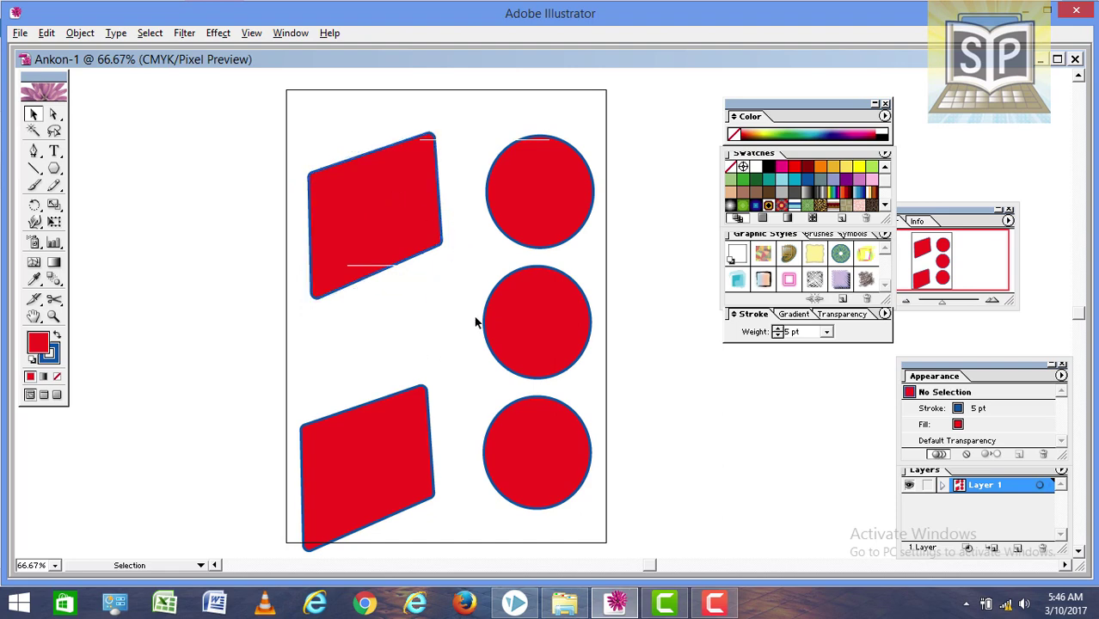
key(ctrl+v)
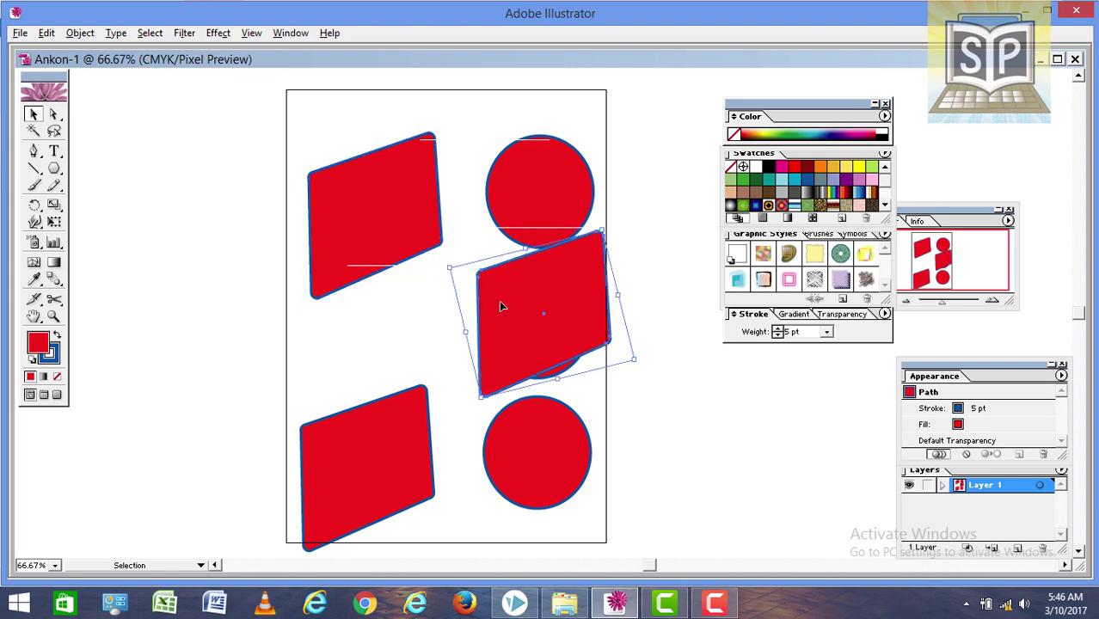
drag(512, 299, 426, 316)
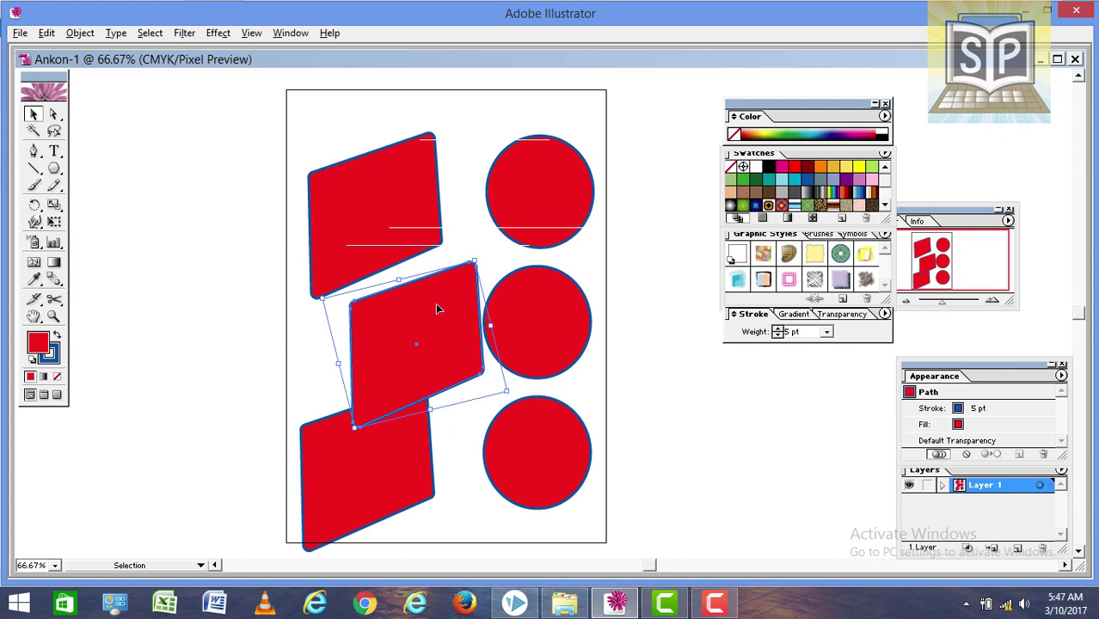
Move the middle circle out to the right and raise the parallelograms into a neater left column.
drag(435, 296, 434, 290)
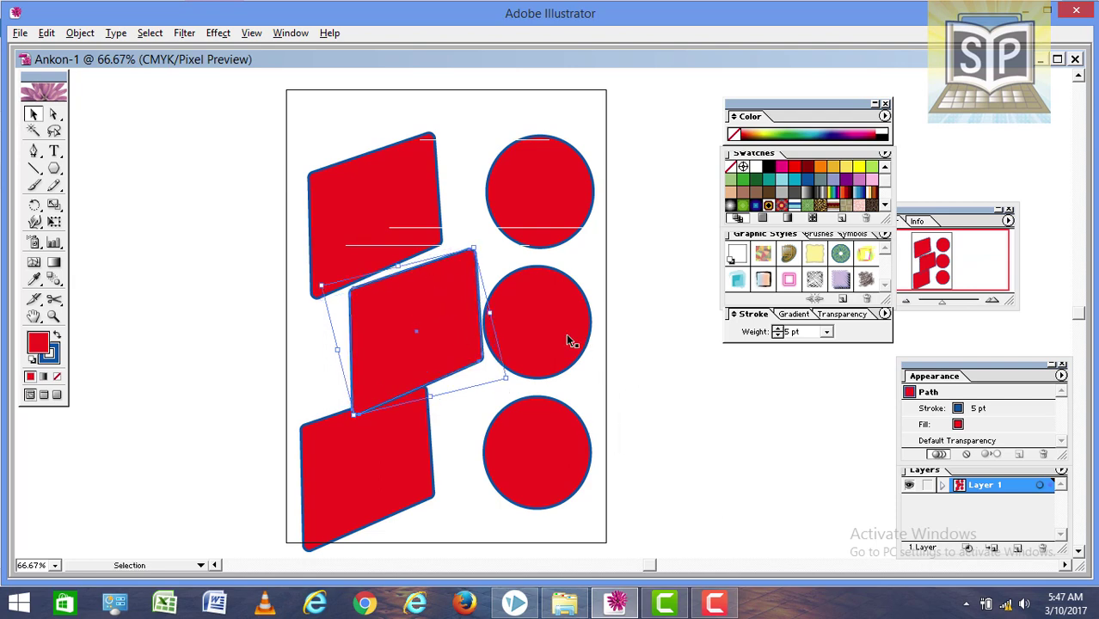
drag(569, 324, 657, 322)
drag(557, 440, 554, 421)
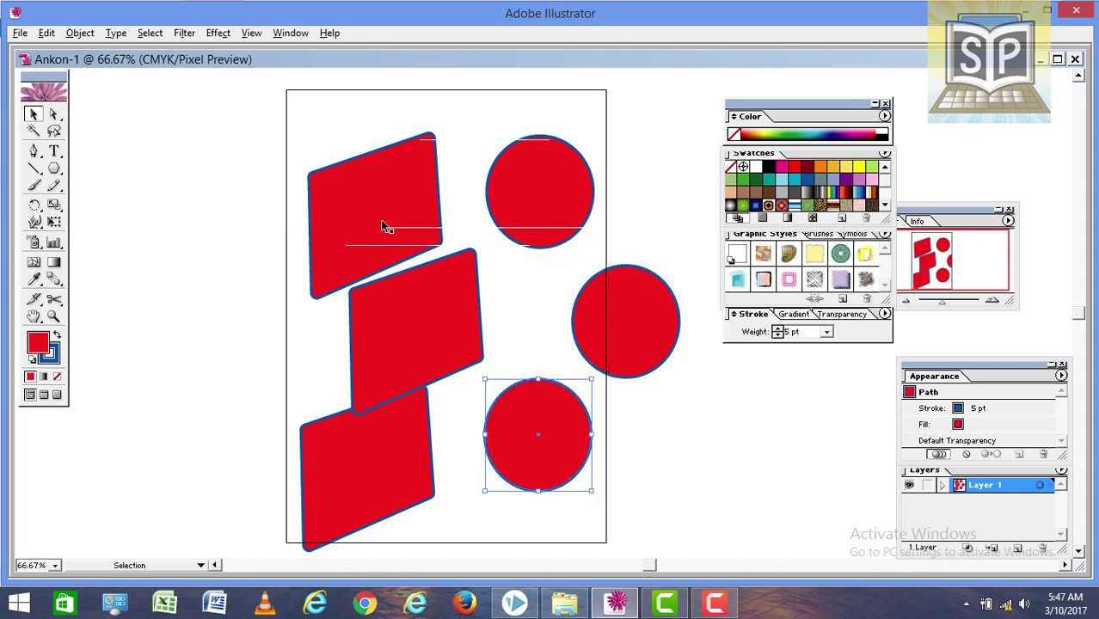
drag(384, 226, 380, 190)
drag(401, 316, 394, 303)
drag(402, 416, 401, 411)
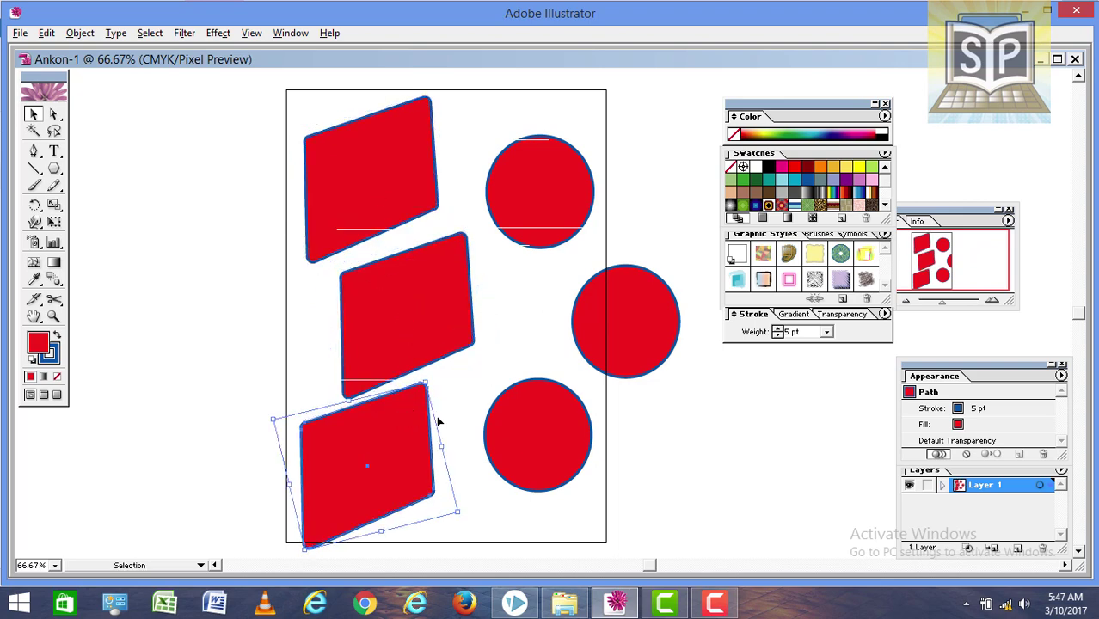
Select all three circles together with clicks and a marquee.
click(548, 204)
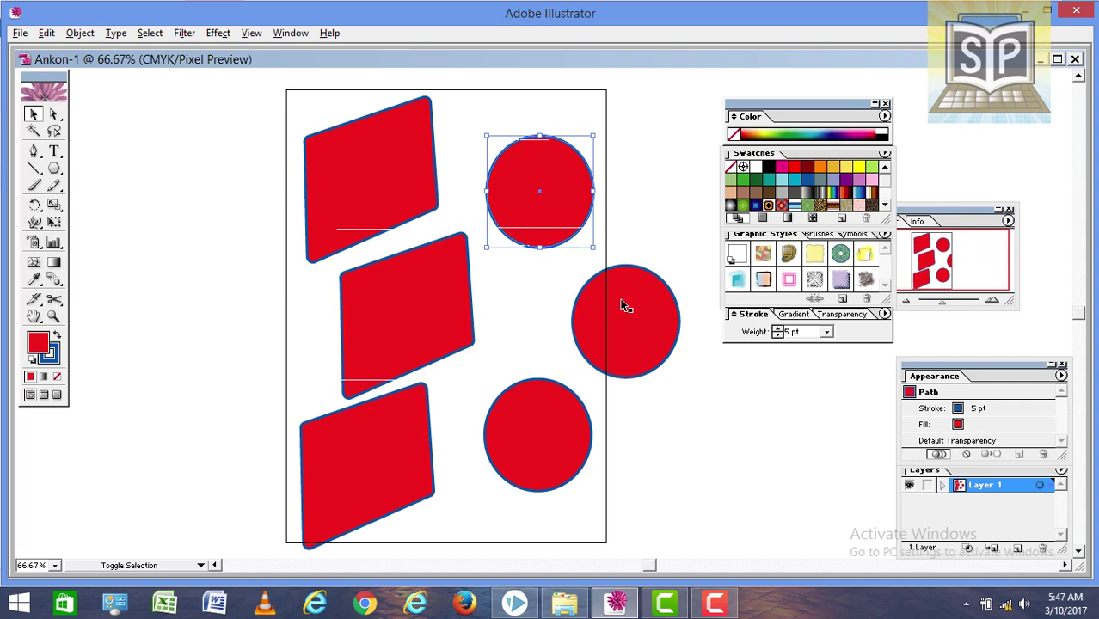
shift+click(625, 307)
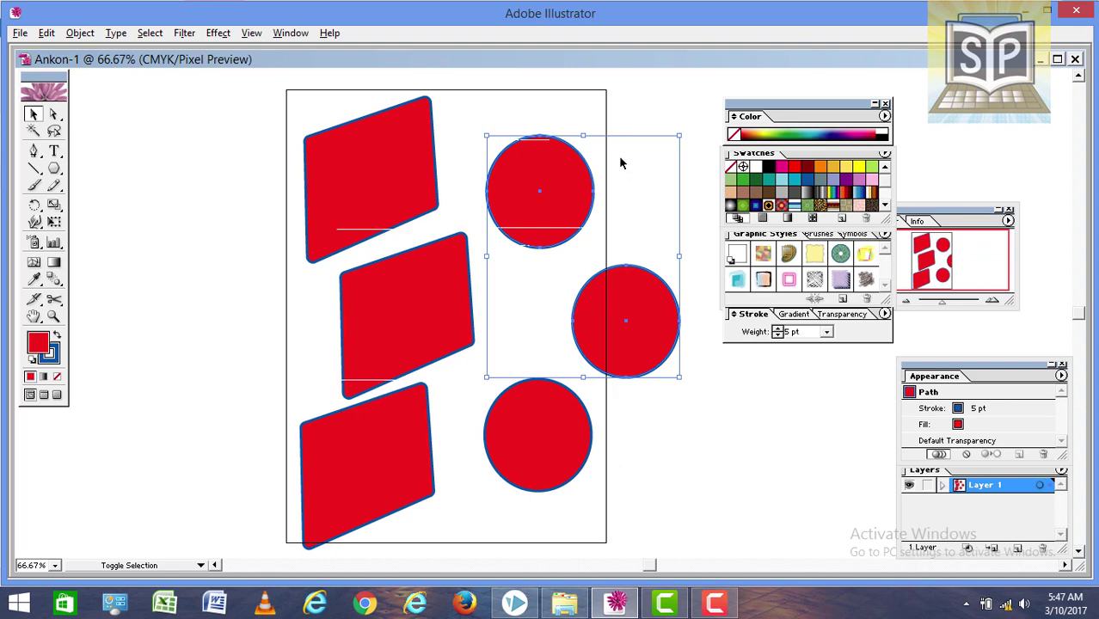
mouse_move(556, 101)
mouse_down()
mouse_move(675, 458)
mouse_move(697, 443)
mouse_up()
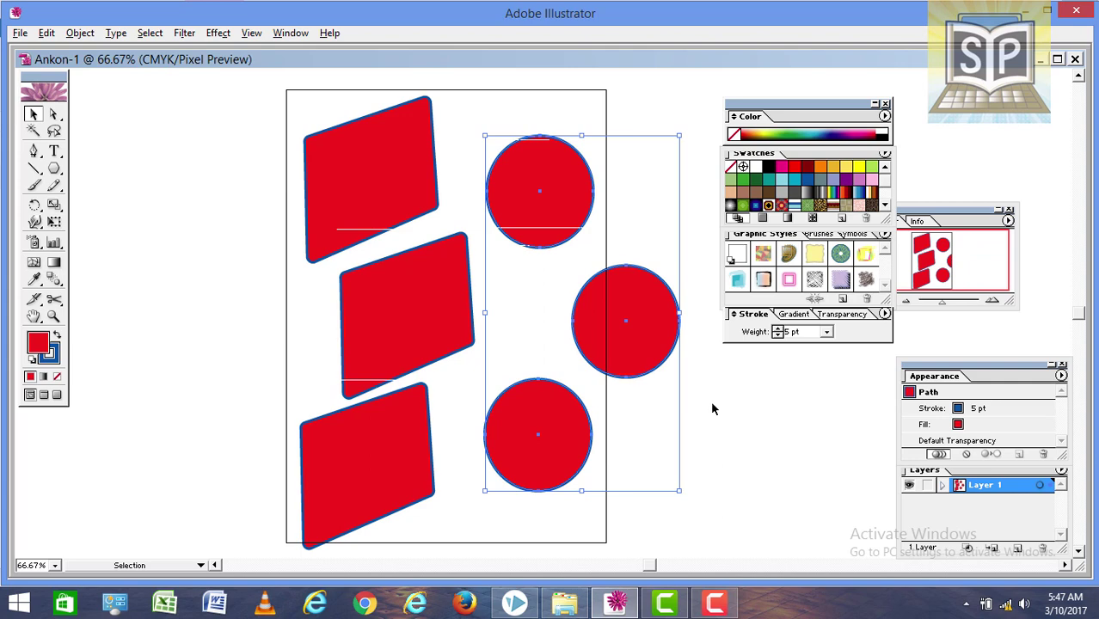
Group the three circles with Object > Group and shift the group slightly left.
click(80, 33)
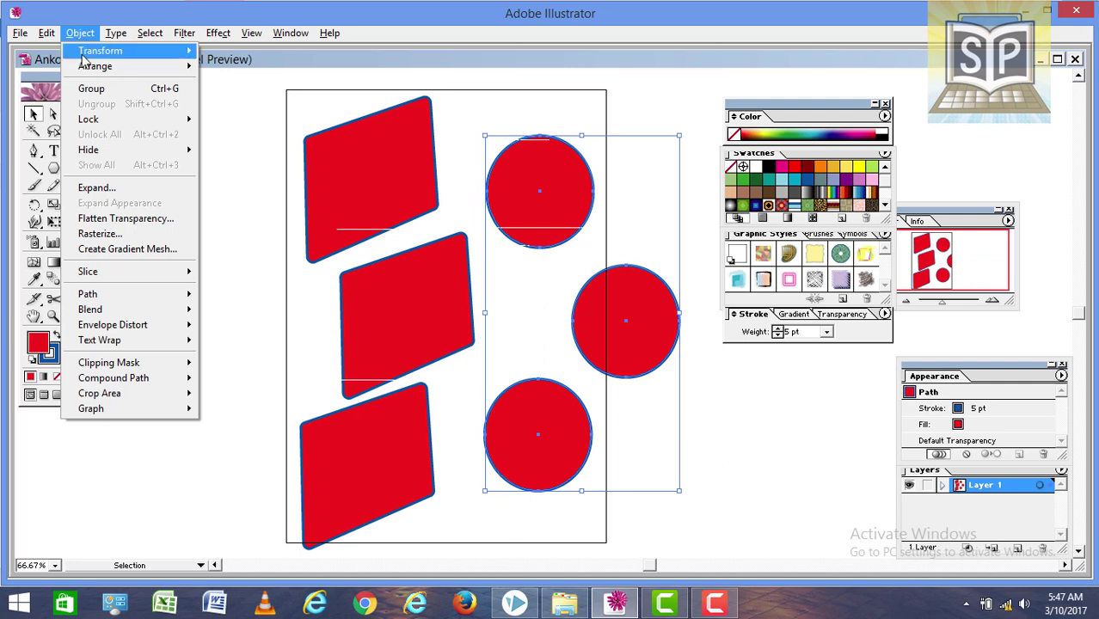
click(105, 92)
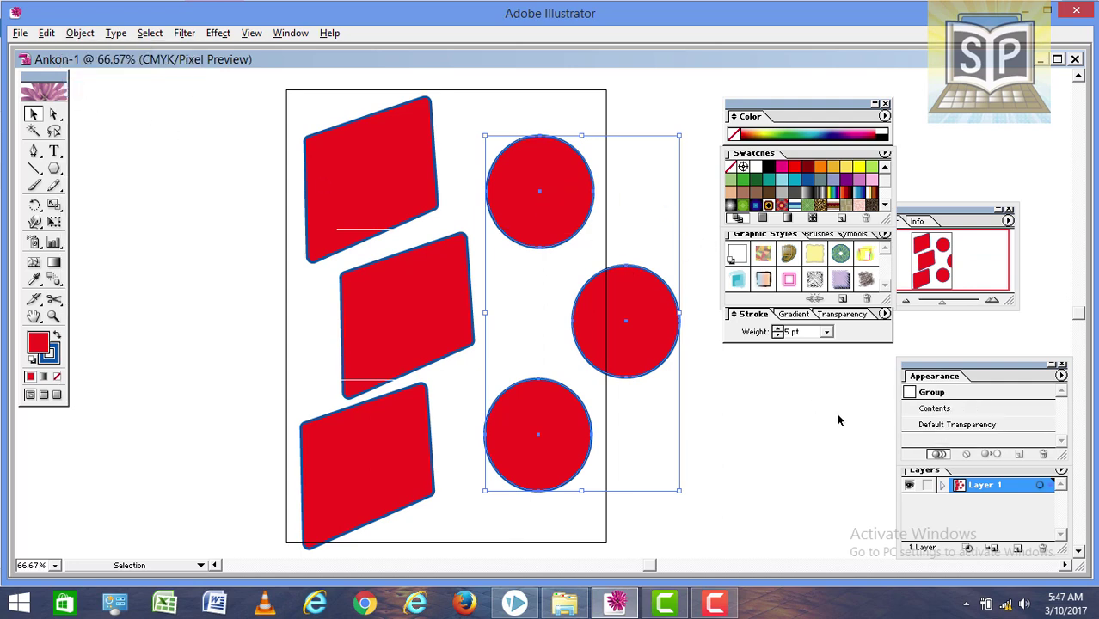
click(722, 406)
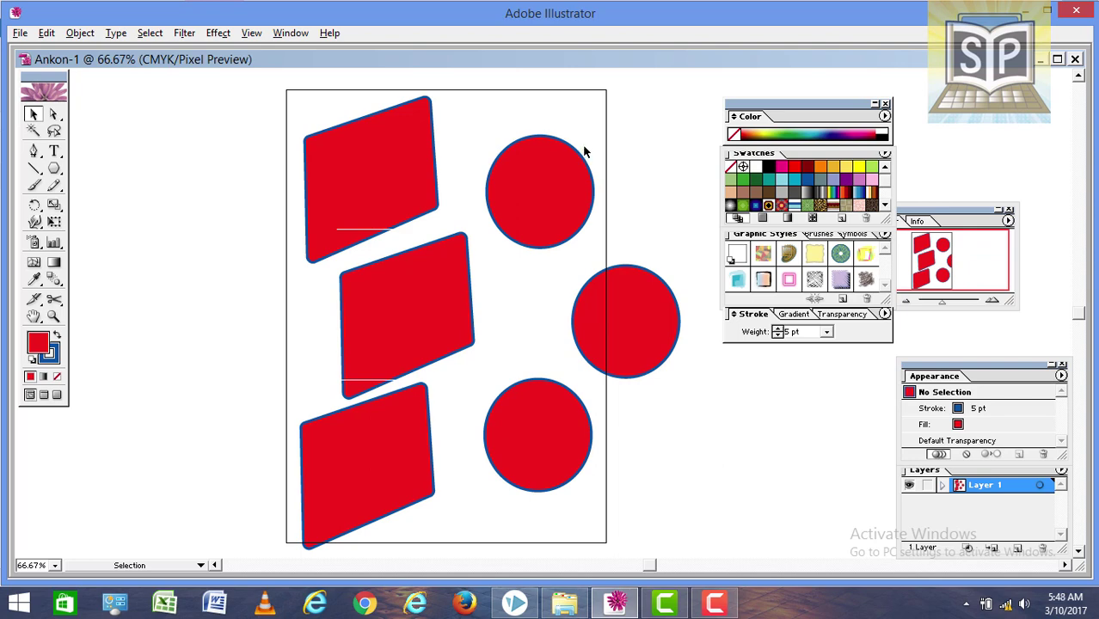
click(553, 152)
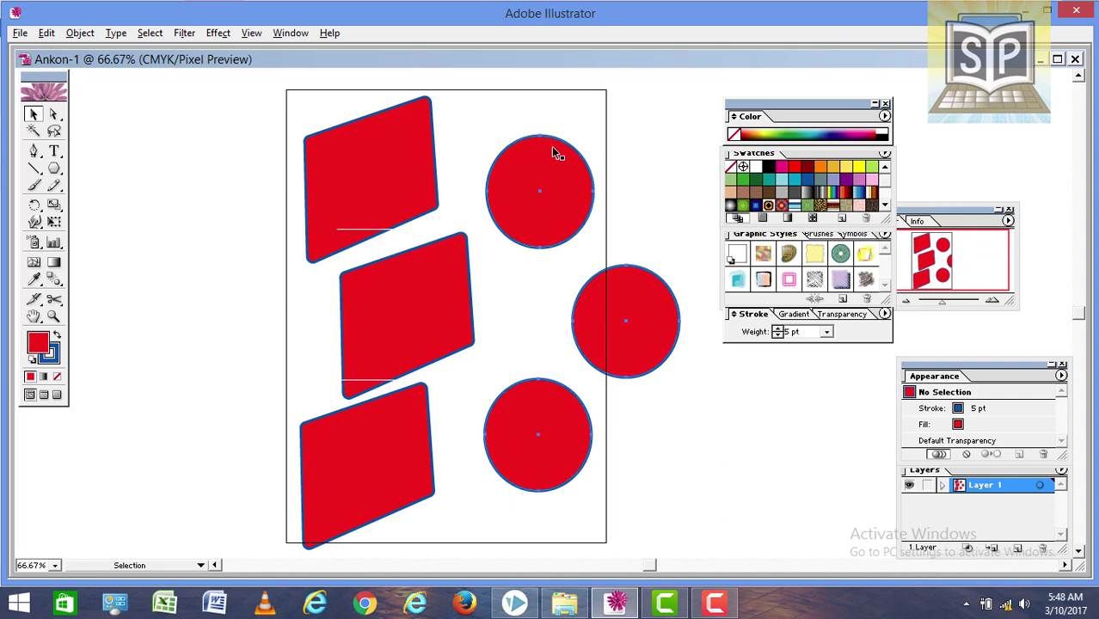
key(ctrl+g)
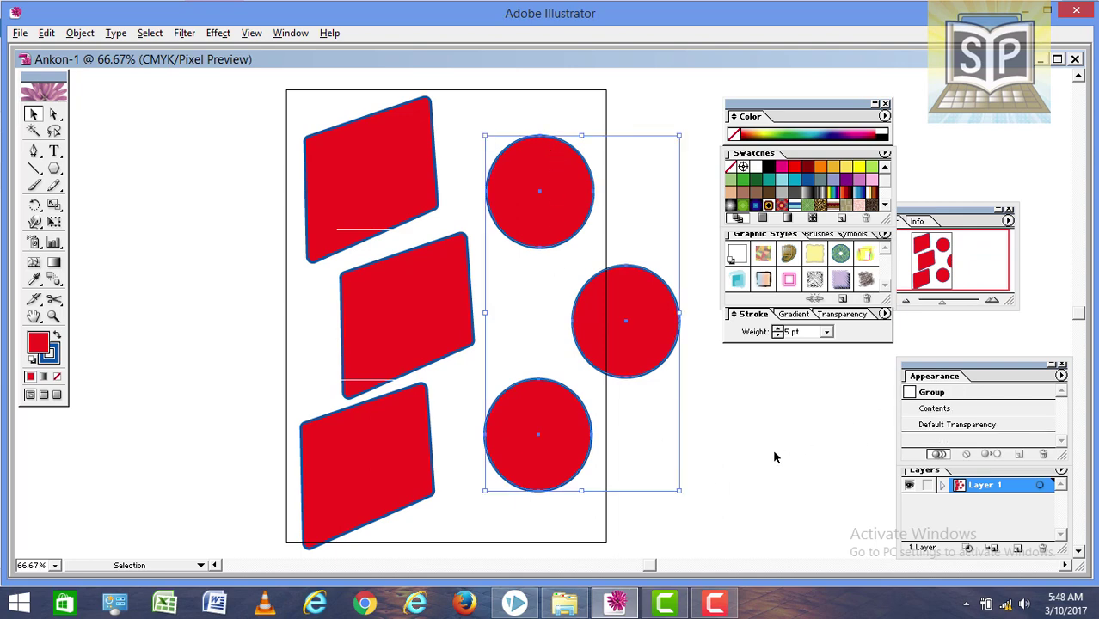
click(773, 456)
mouse_move(651, 348)
mouse_down()
mouse_move(619, 365)
mouse_move(656, 343)
mouse_up()
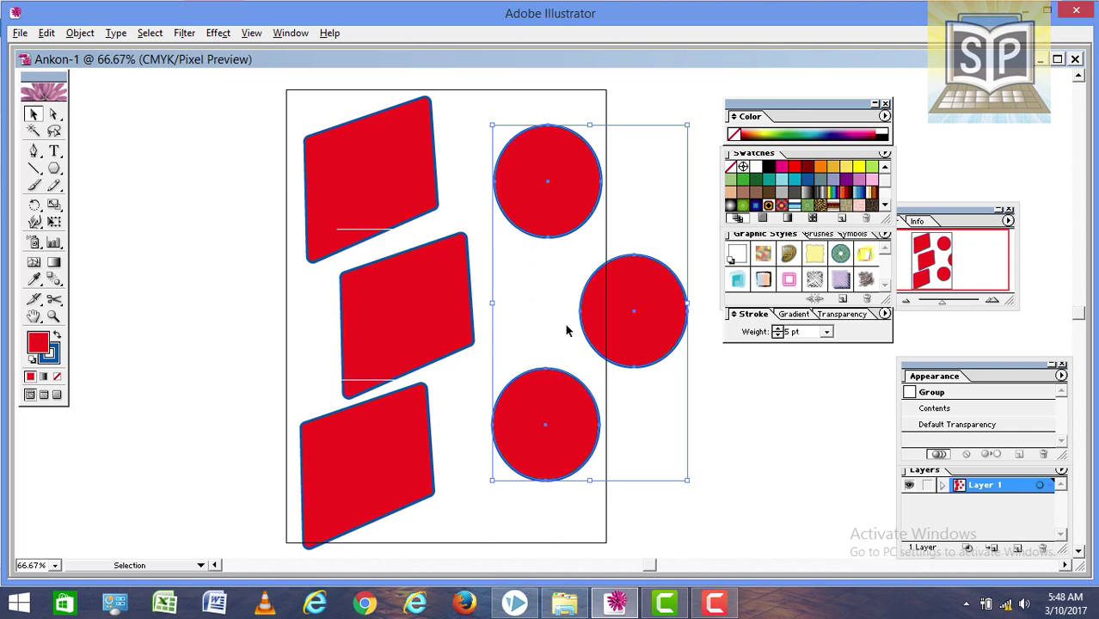
Ungroup the circles with Object > Ungroup and select only the top circle.
click(82, 34)
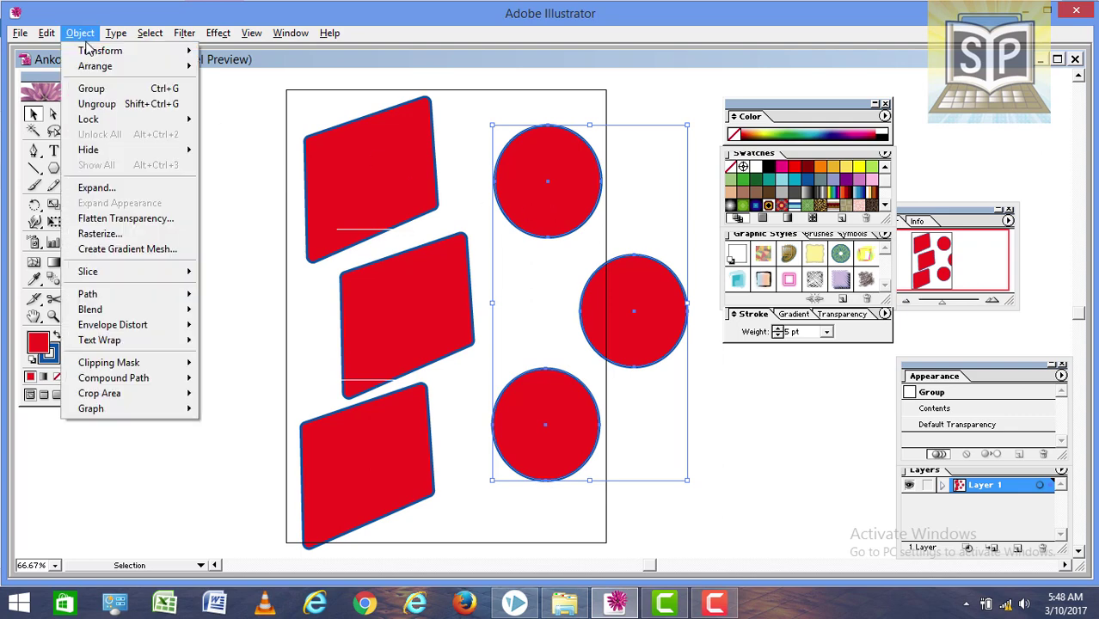
click(98, 104)
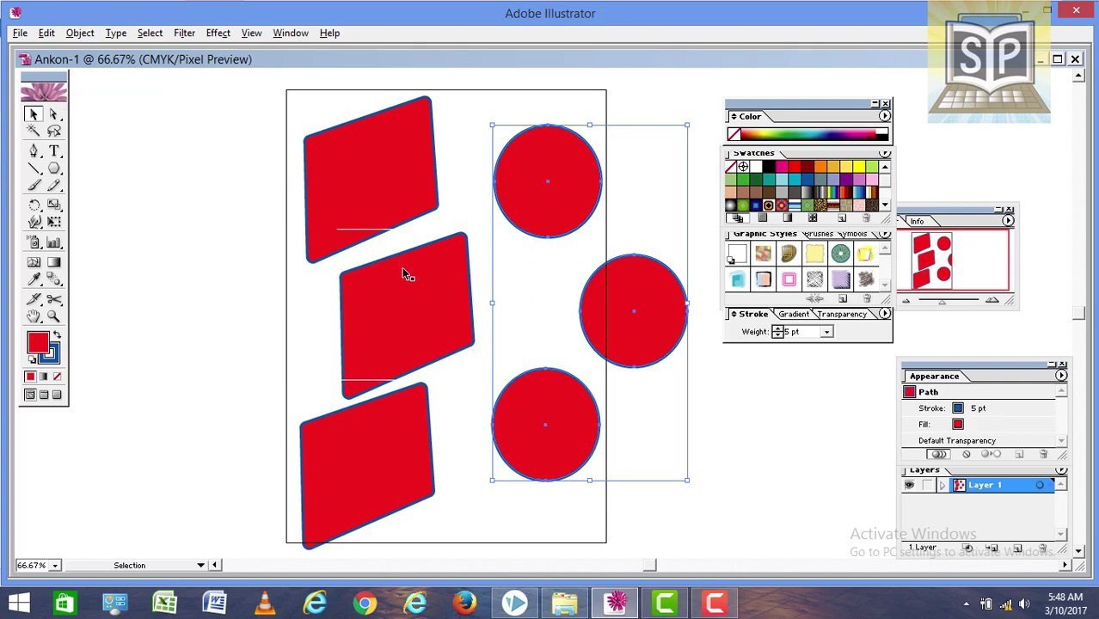
click(474, 211)
click(538, 203)
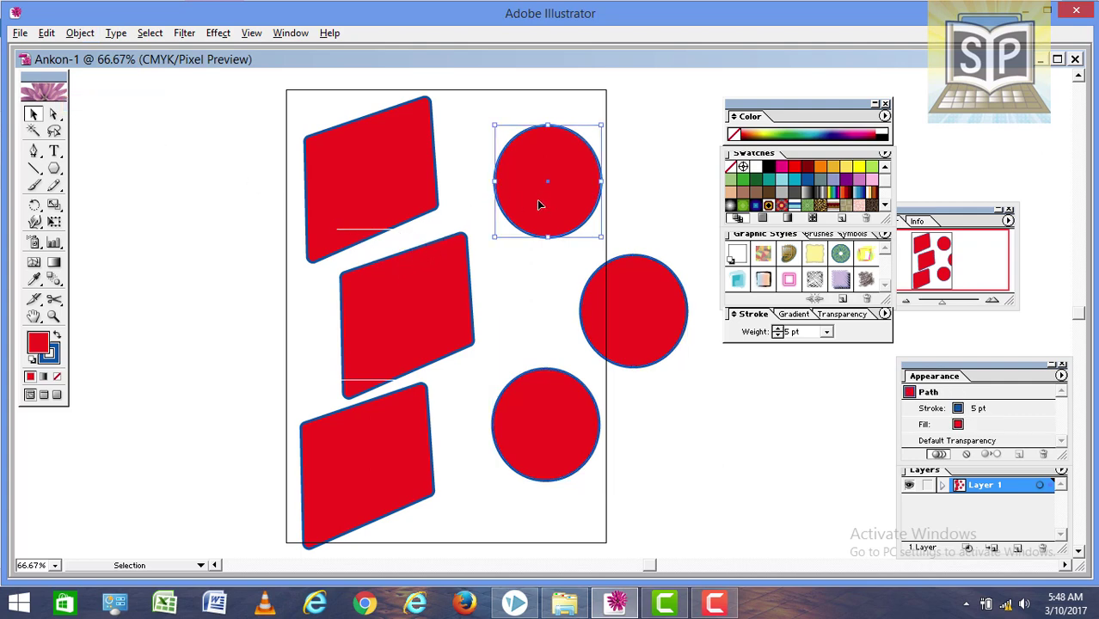
Select the three parallelograms, nudging two up with Shift+Up, and group them with Object > Group.
click(633, 307)
shift+click(547, 413)
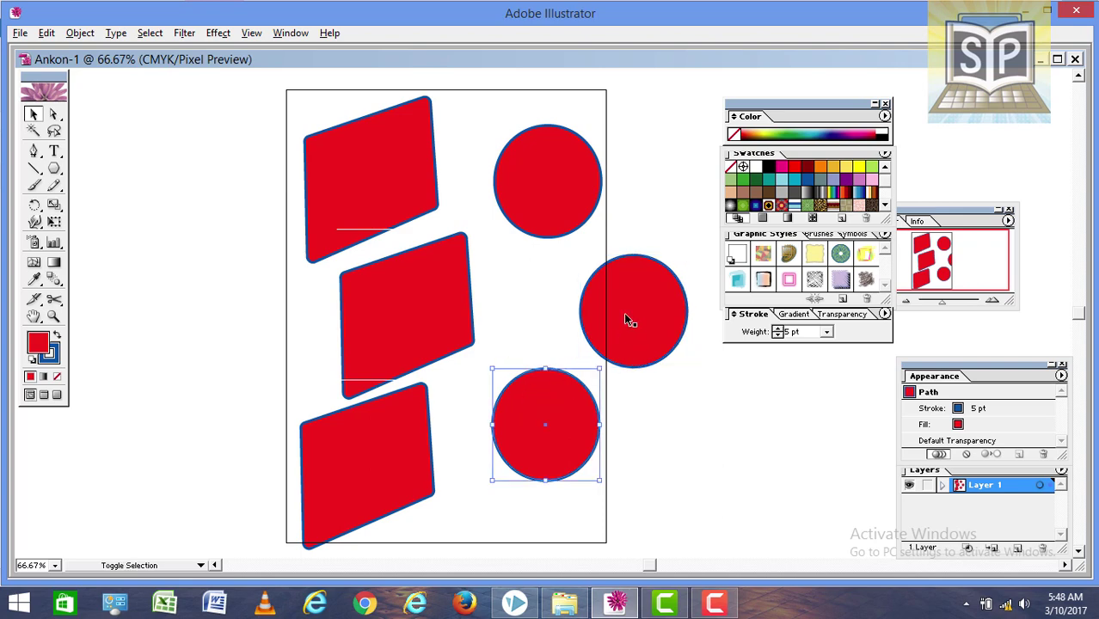
shift+click(559, 172)
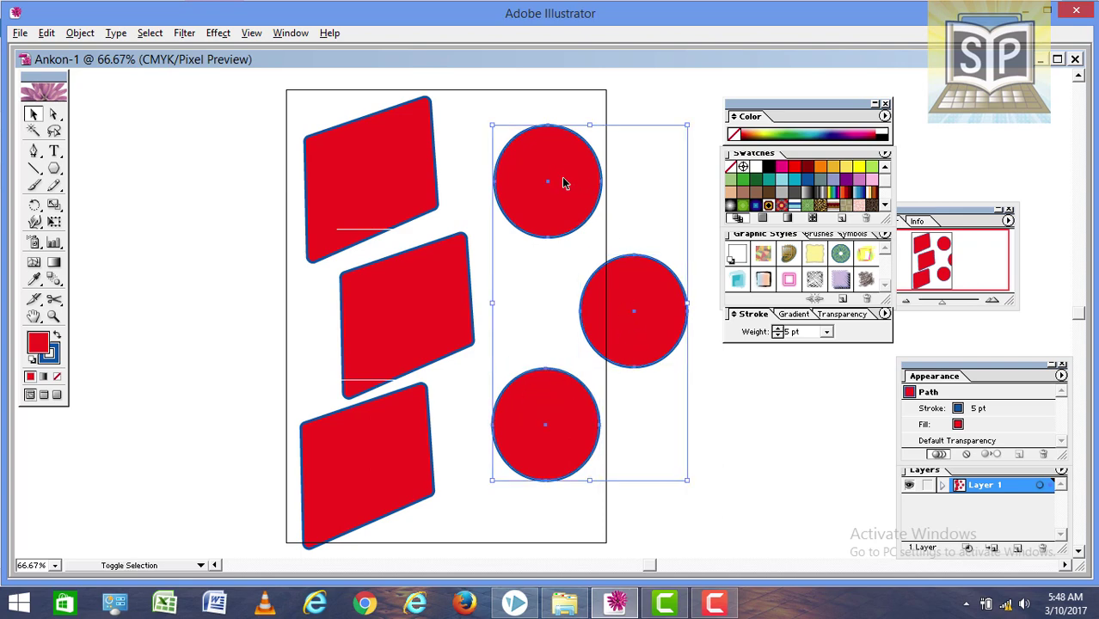
click(396, 166)
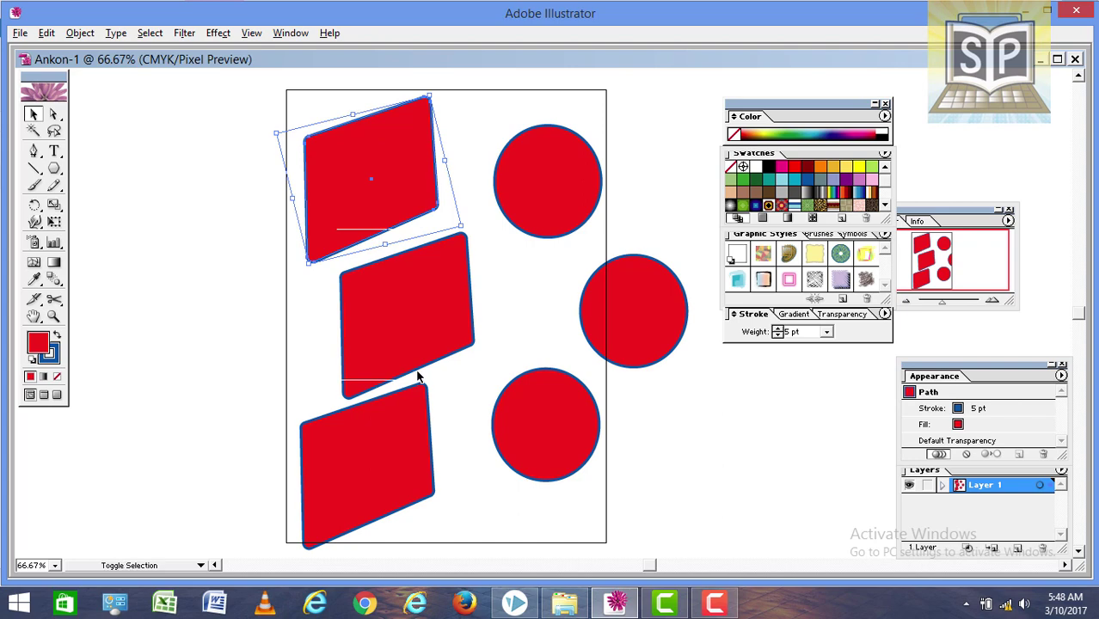
shift+click(420, 317)
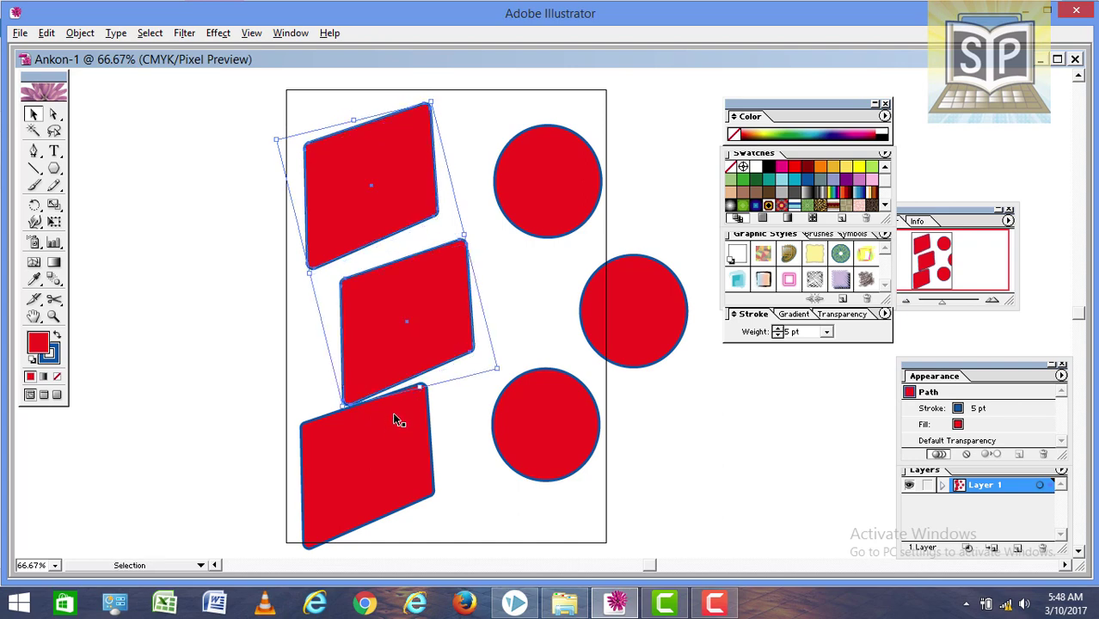
key(shift+Up)
shift+click(370, 432)
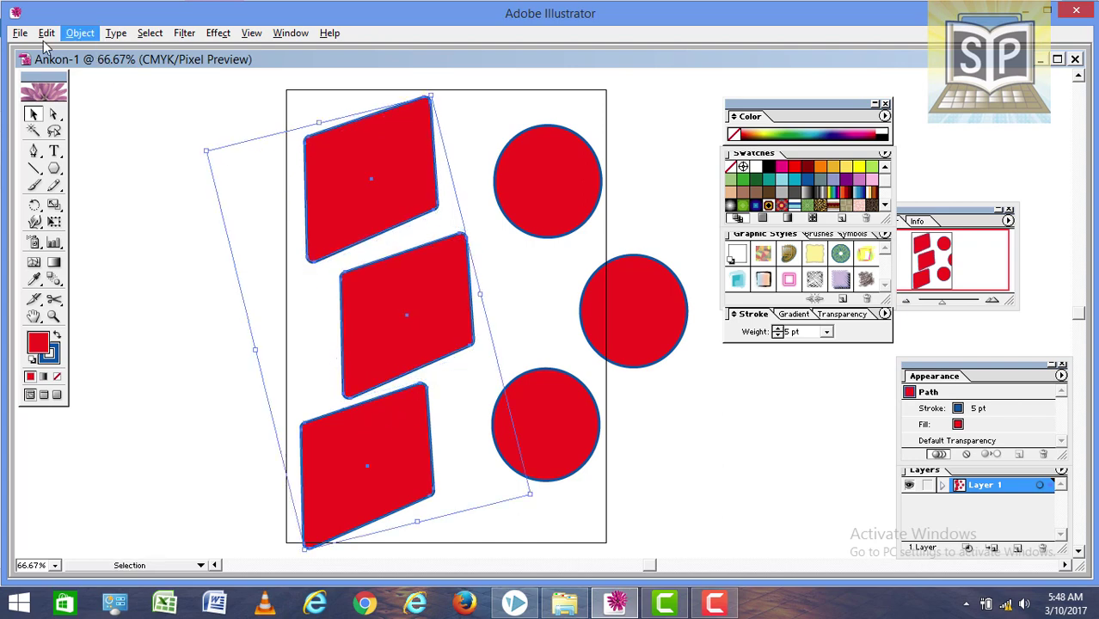
click(81, 34)
click(93, 88)
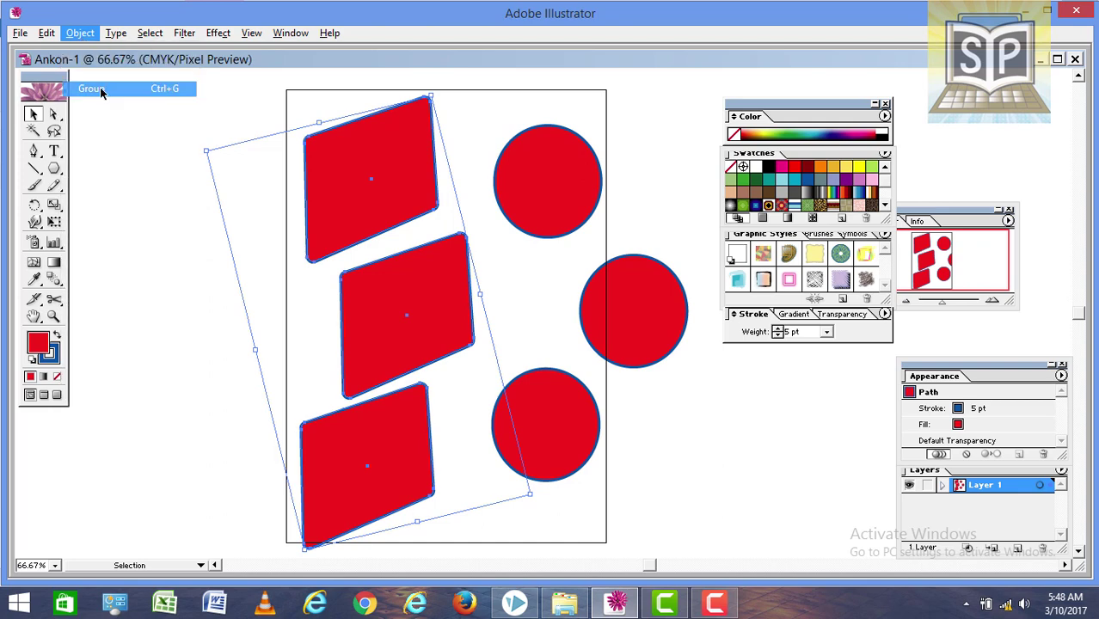
click(630, 197)
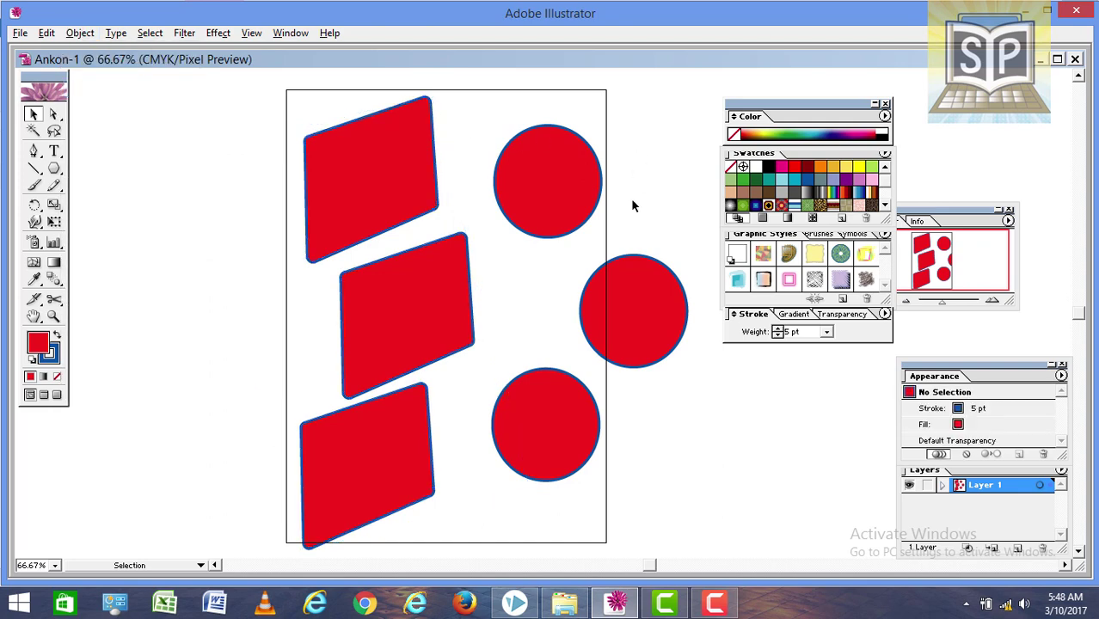
click(392, 192)
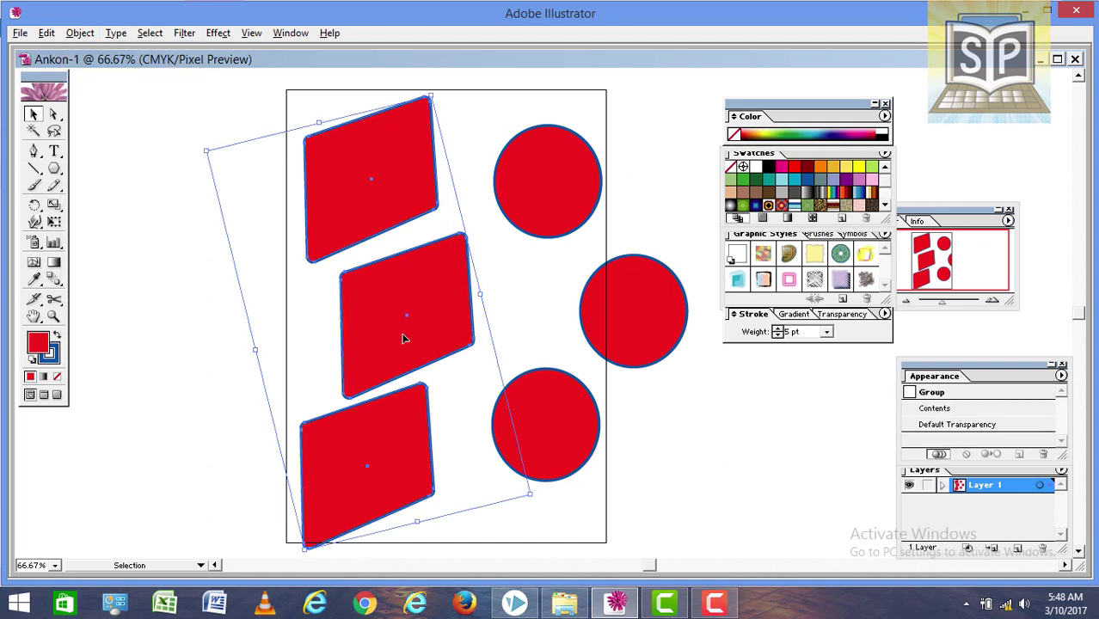
Shrink the parallelogram group, rotate it clockwise, and move it up and left of the circles.
drag(404, 339, 415, 326)
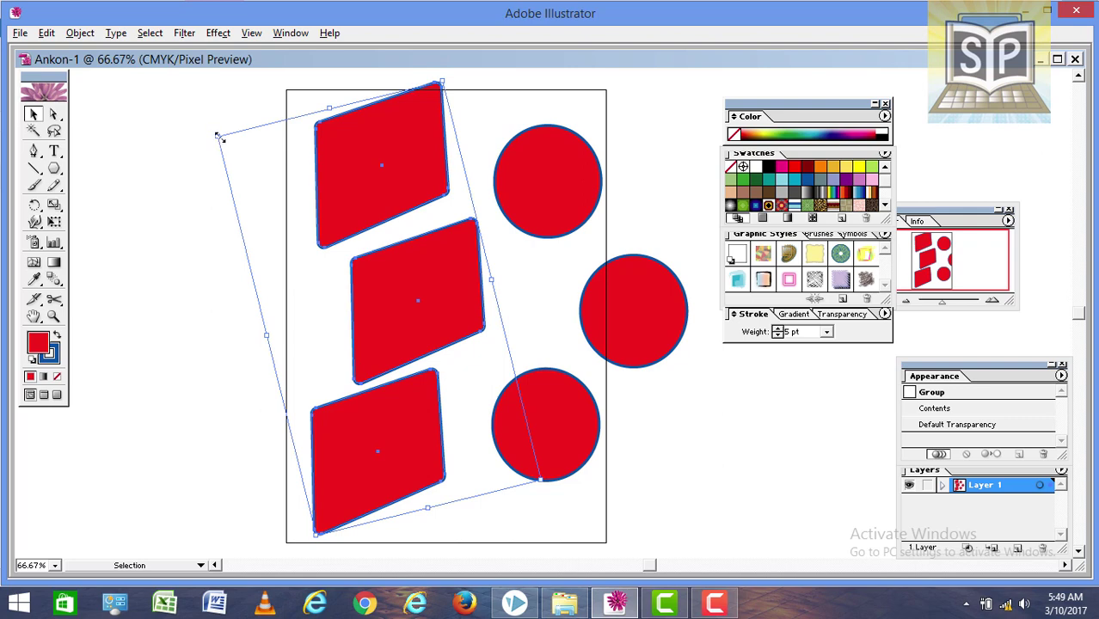
mouse_move(220, 139)
mouse_down()
mouse_move(331, 251)
mouse_move(318, 242)
mouse_up()
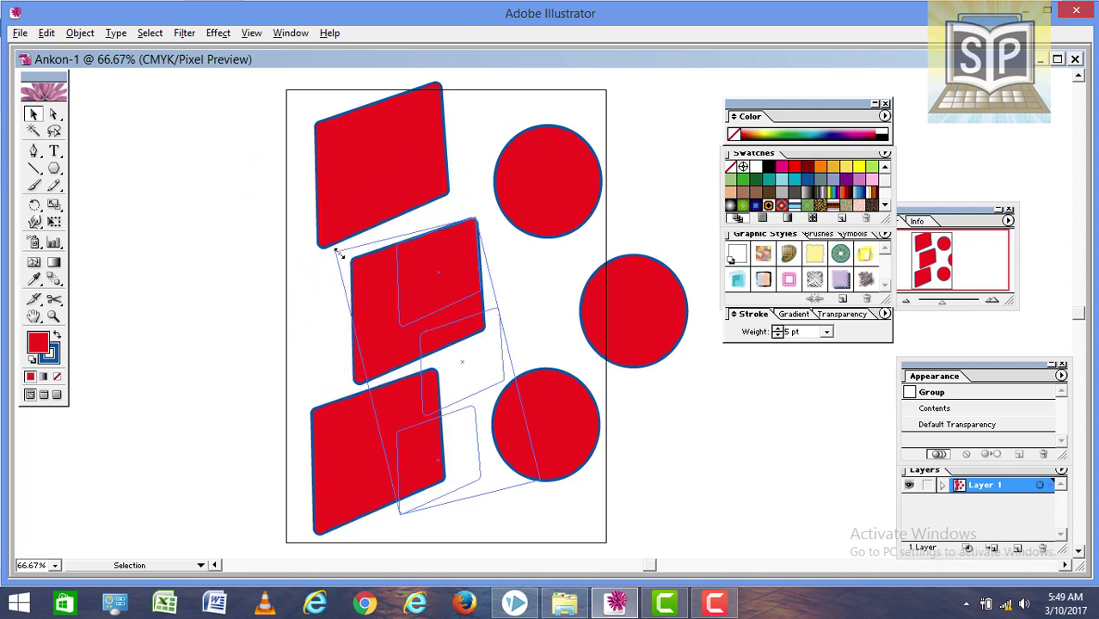
drag(318, 243, 338, 254)
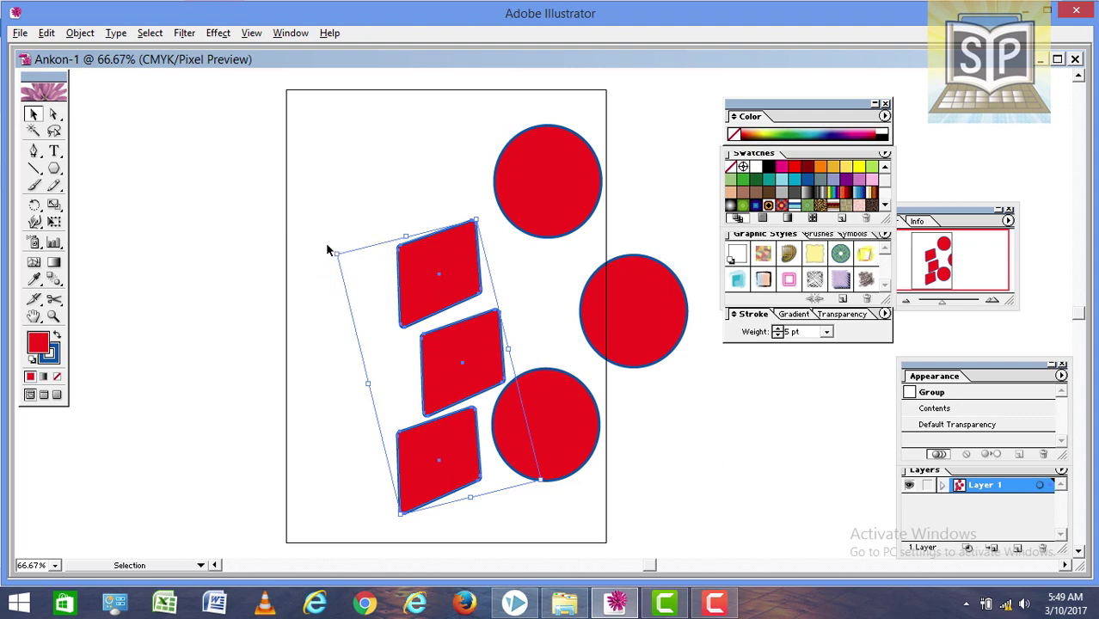
drag(336, 247, 379, 259)
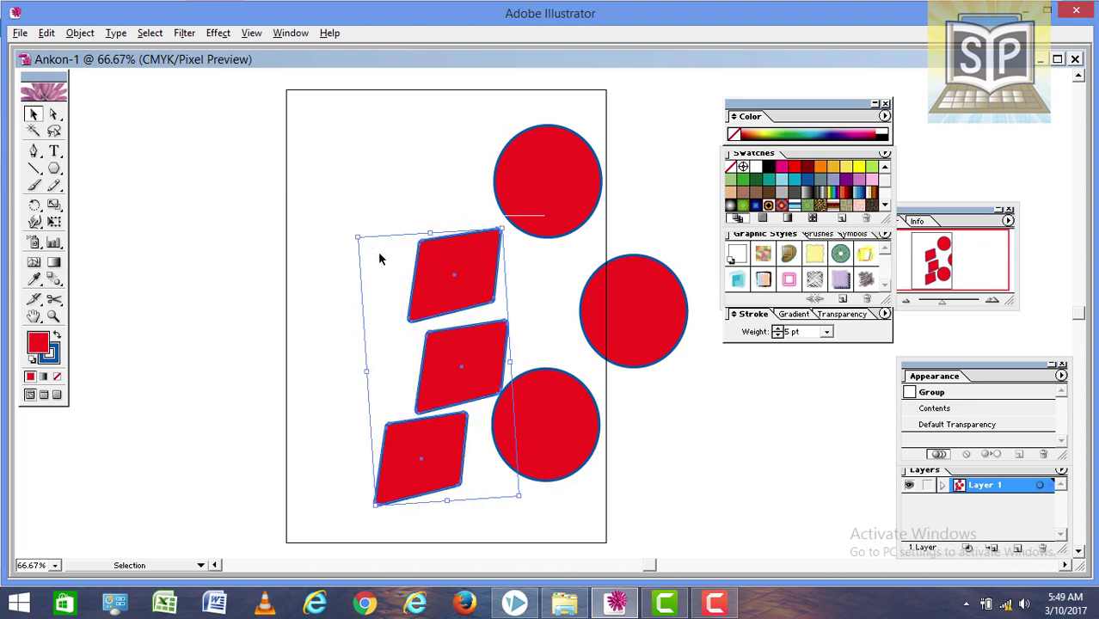
drag(440, 294, 393, 259)
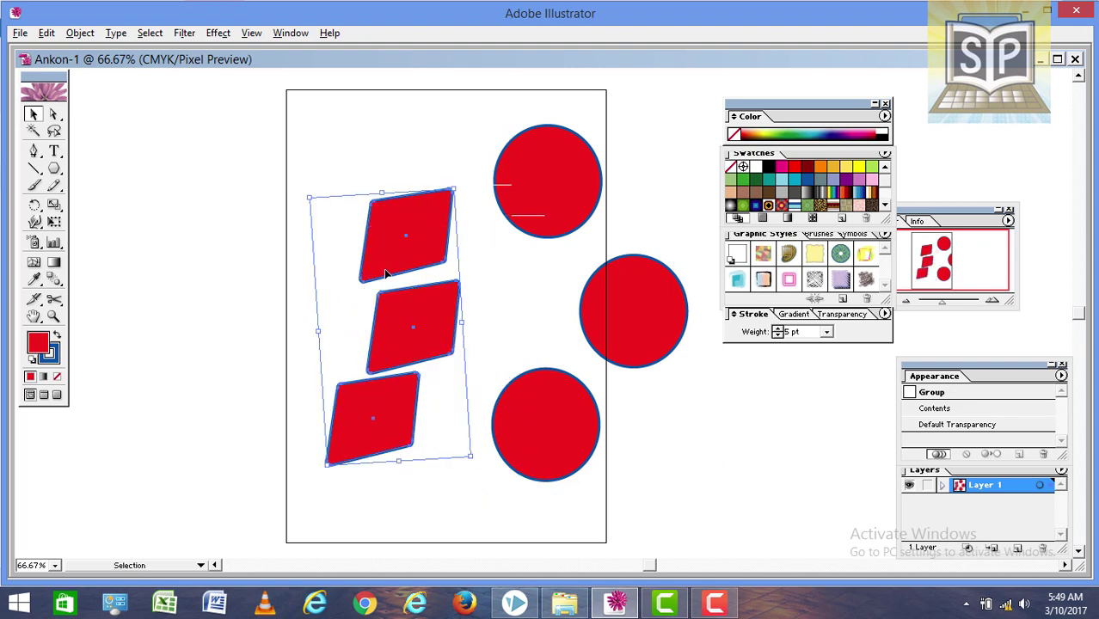
click(384, 155)
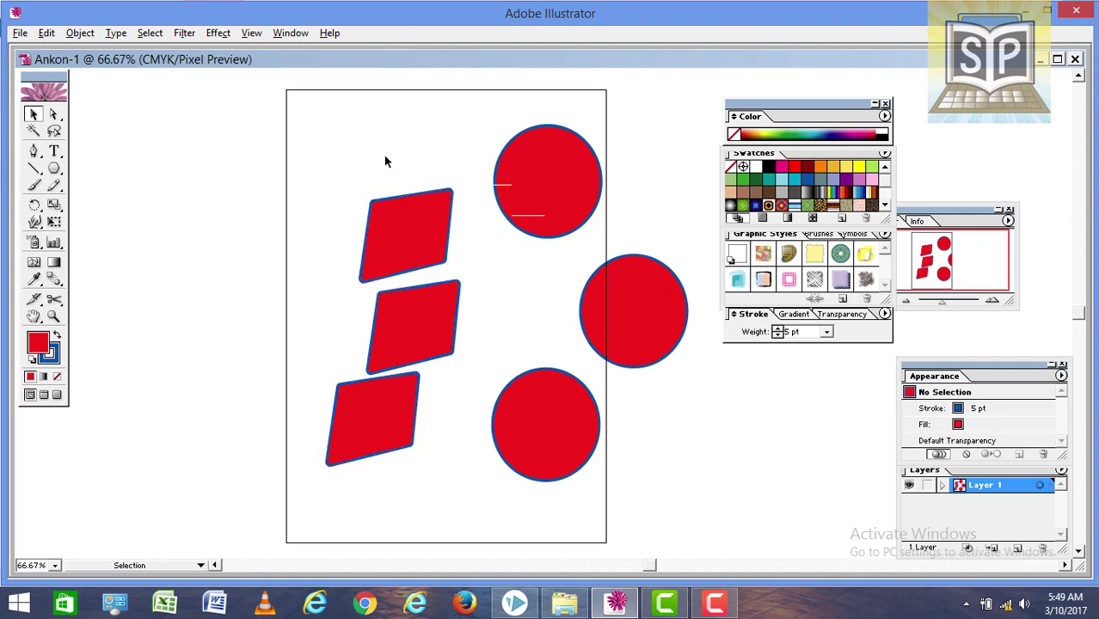
Split the parallelogram group into separate shapes with Object > Ungroup, then select the top circle.
click(393, 238)
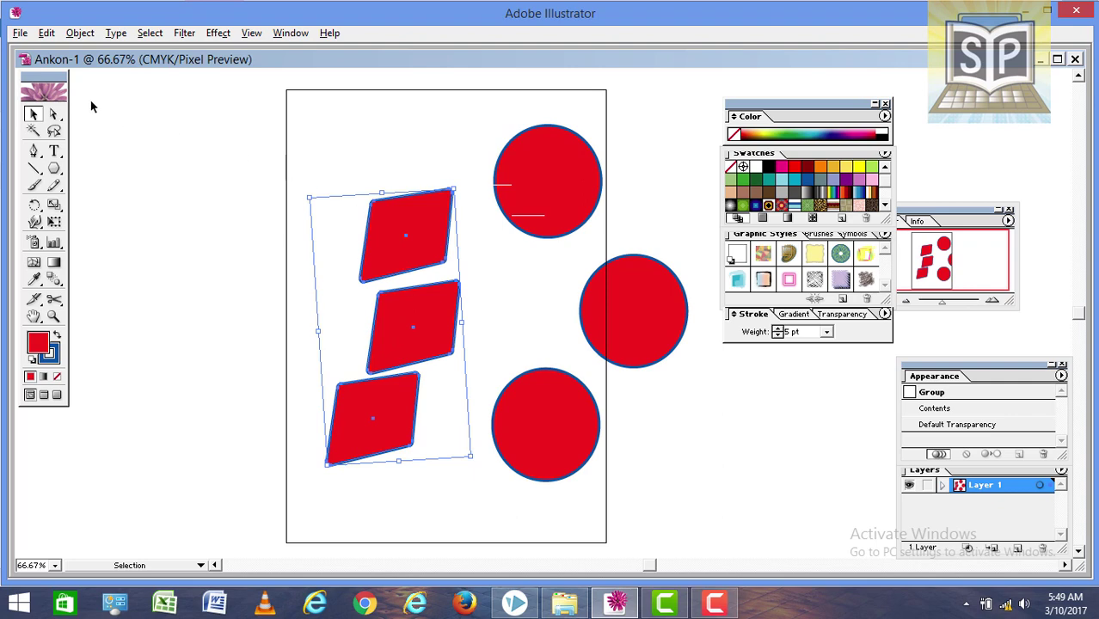
click(79, 33)
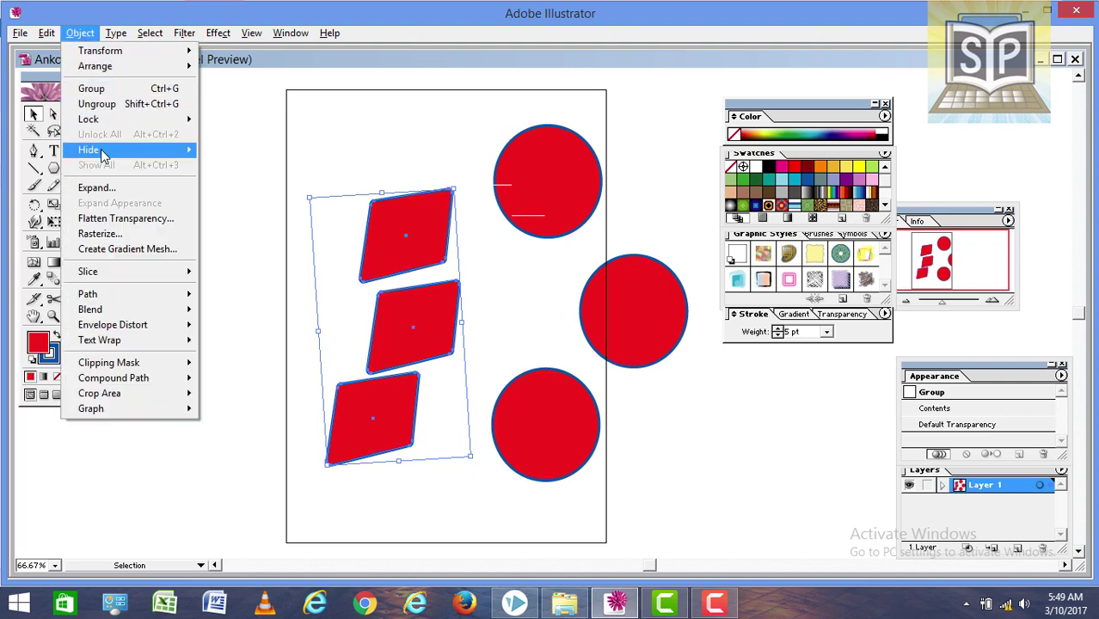
click(107, 103)
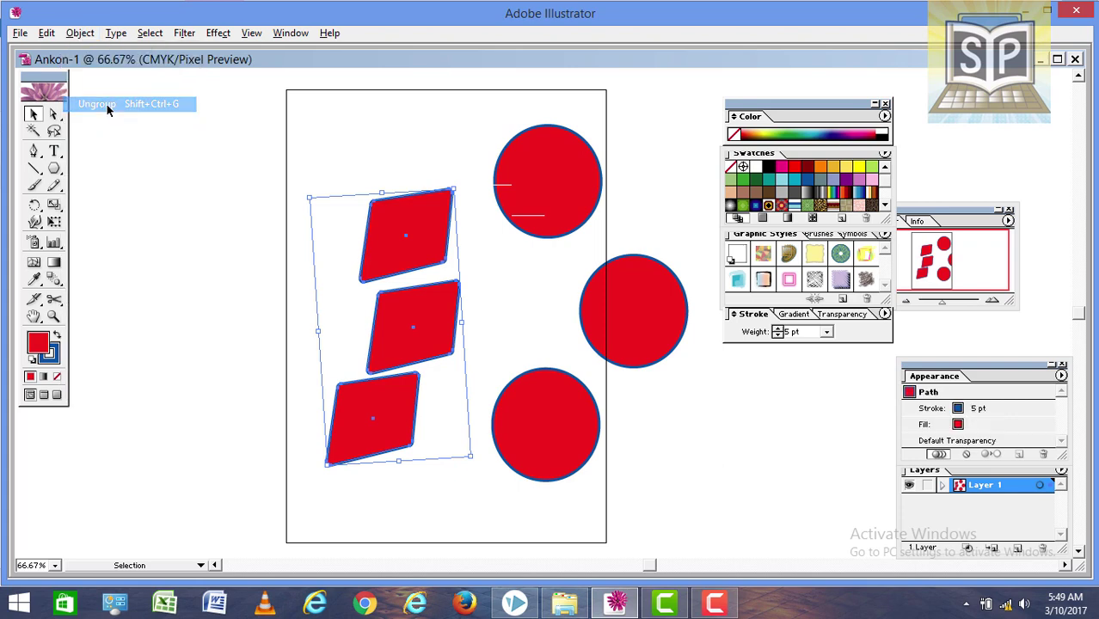
click(403, 164)
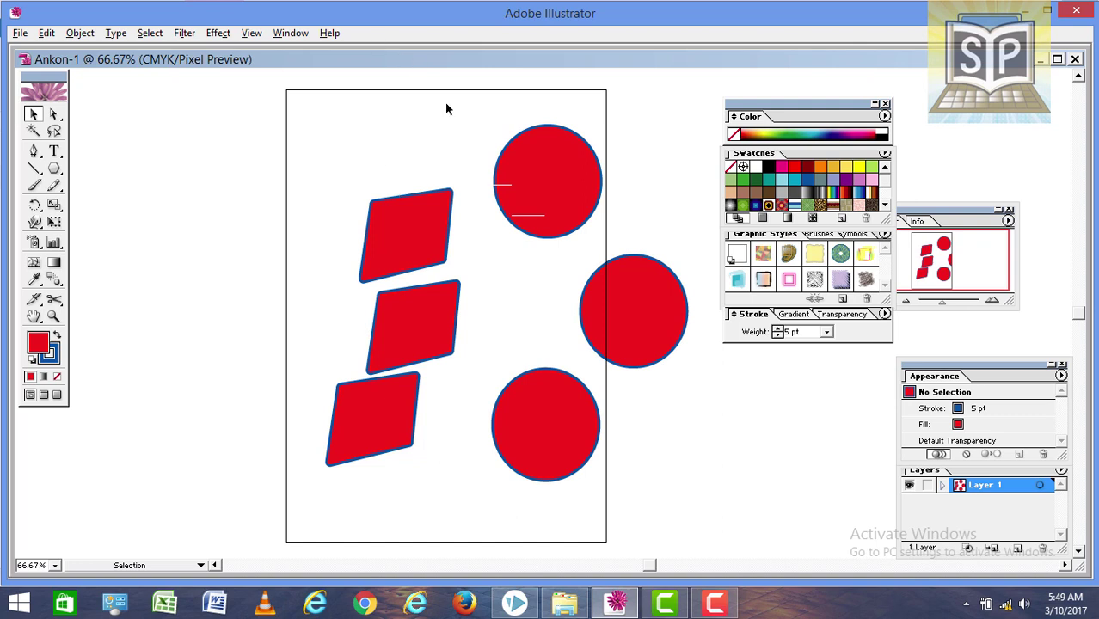
click(569, 200)
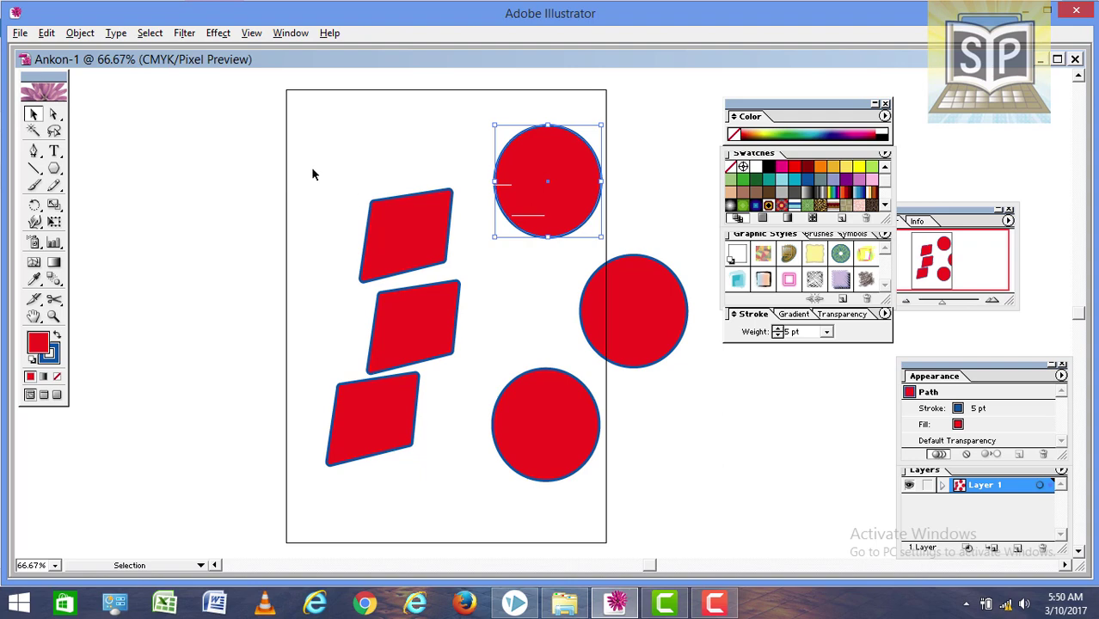
Lock the selected top circle with Object > Lock > Selection.
click(81, 35)
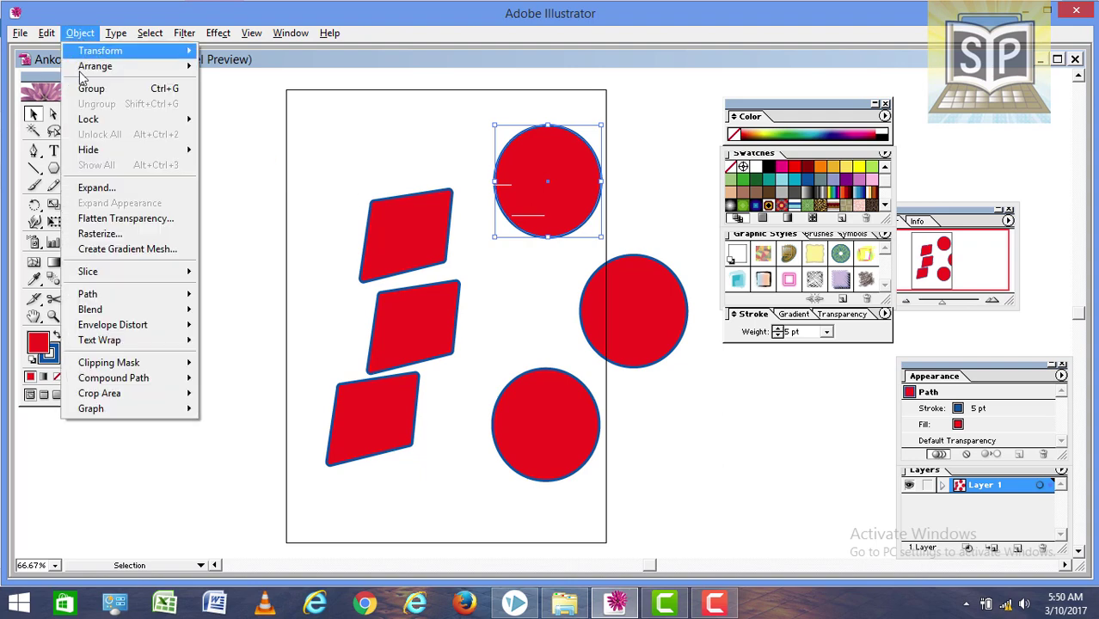
mouse_move(89, 120)
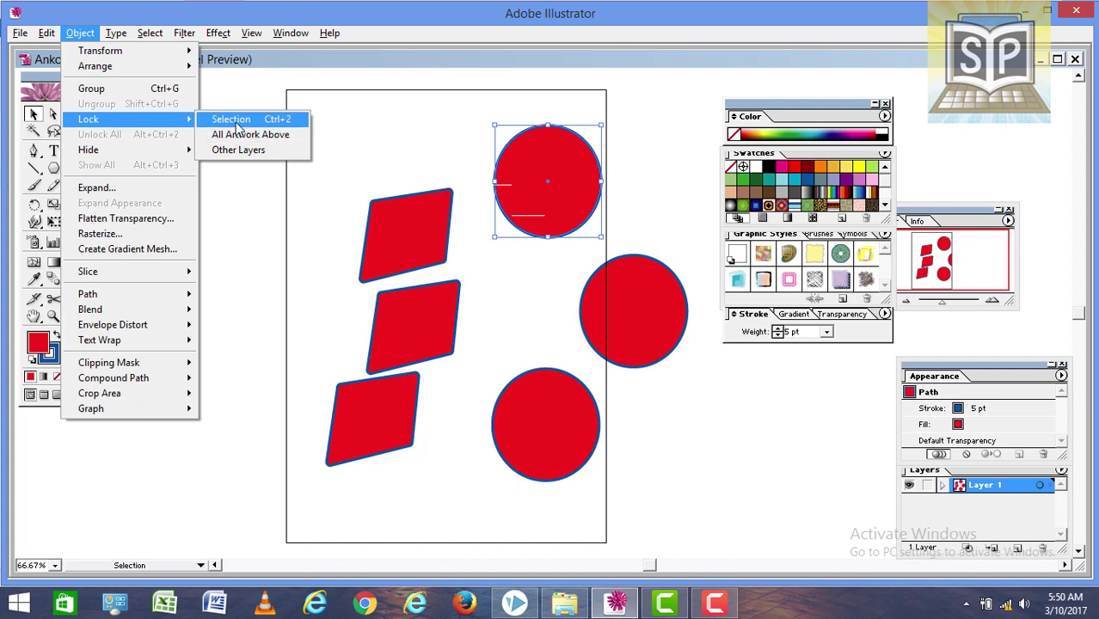
click(238, 125)
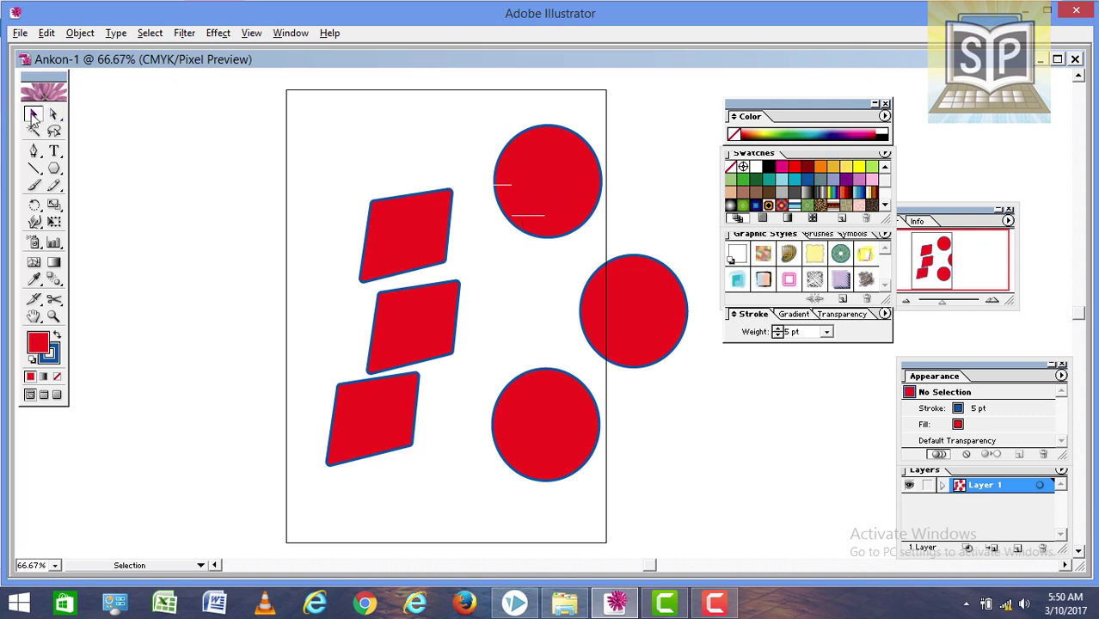
Return to the Selection tool and free the top circle with Object > Unlock All.
click(54, 114)
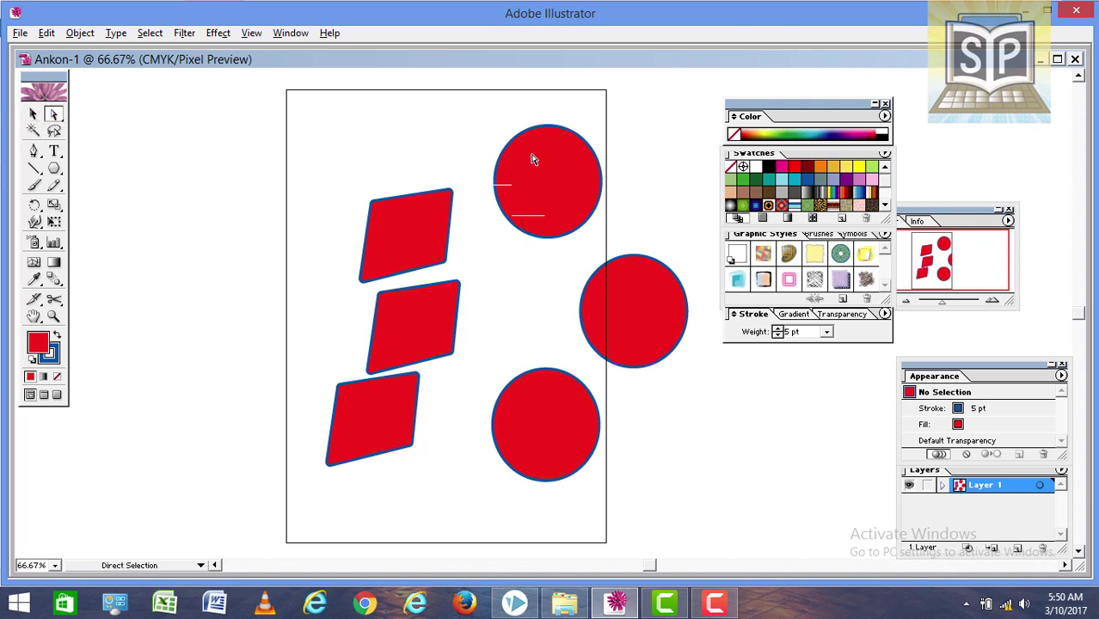
click(33, 114)
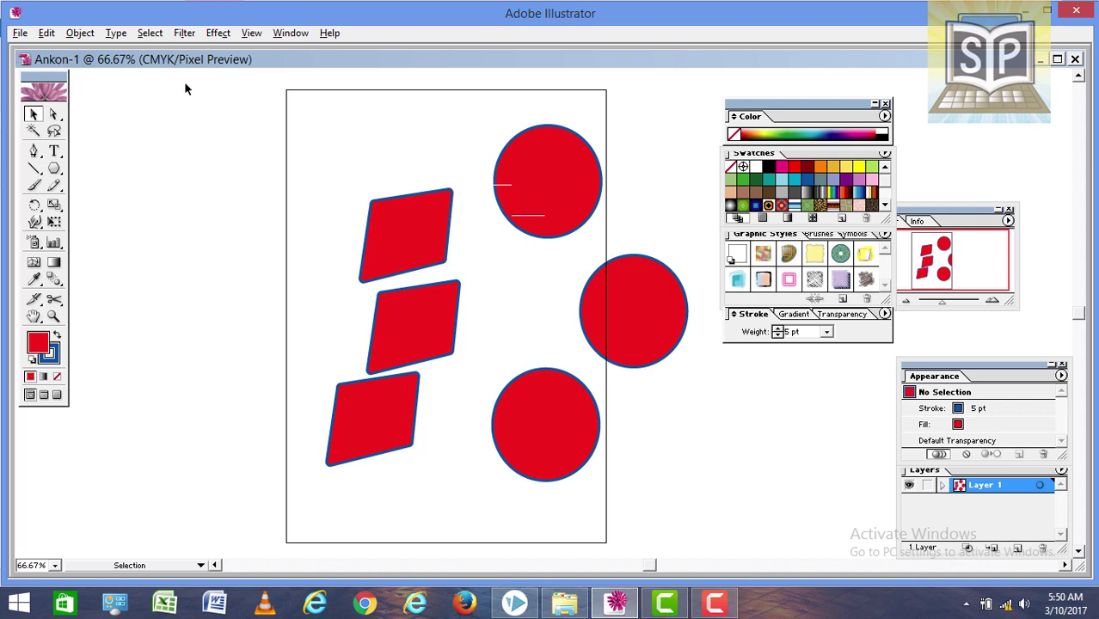
click(77, 35)
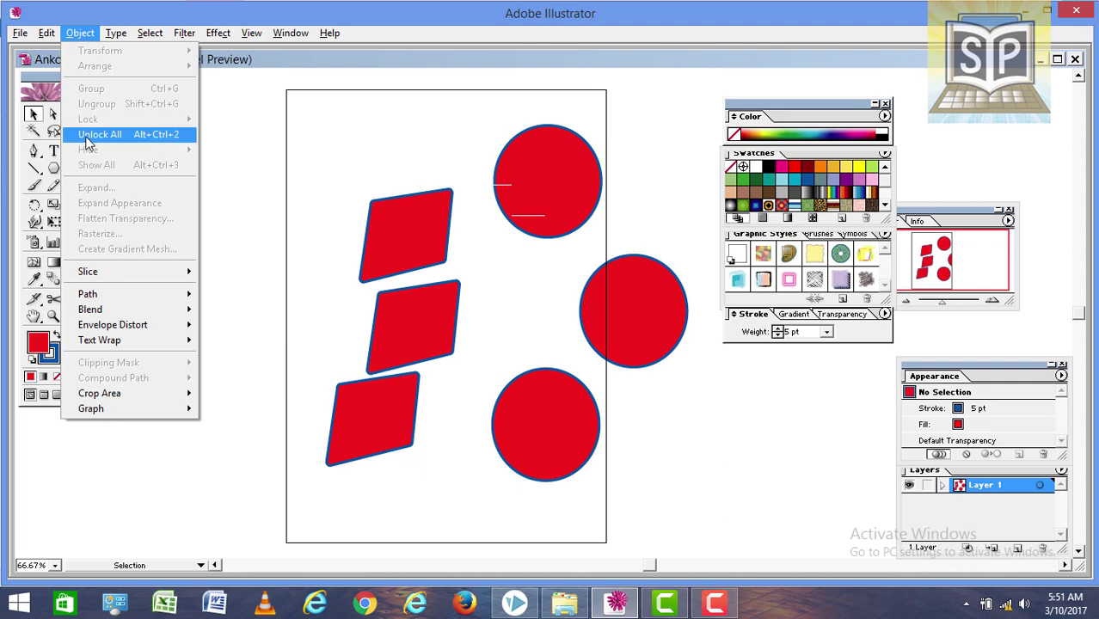
click(93, 134)
Select the now-unlocked top circle.
click(381, 133)
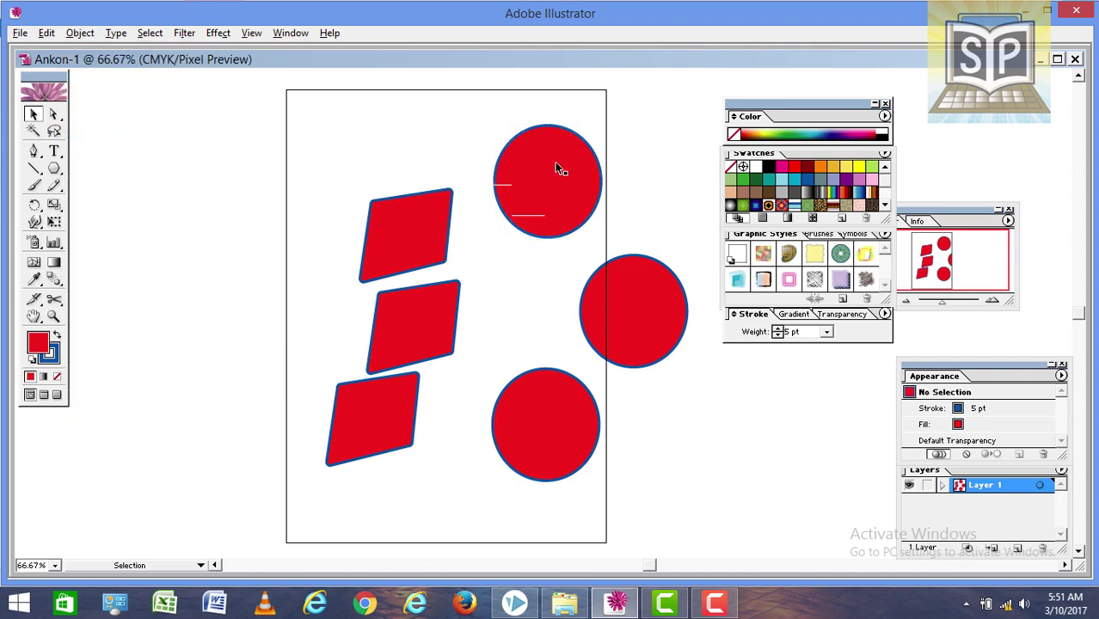
click(554, 162)
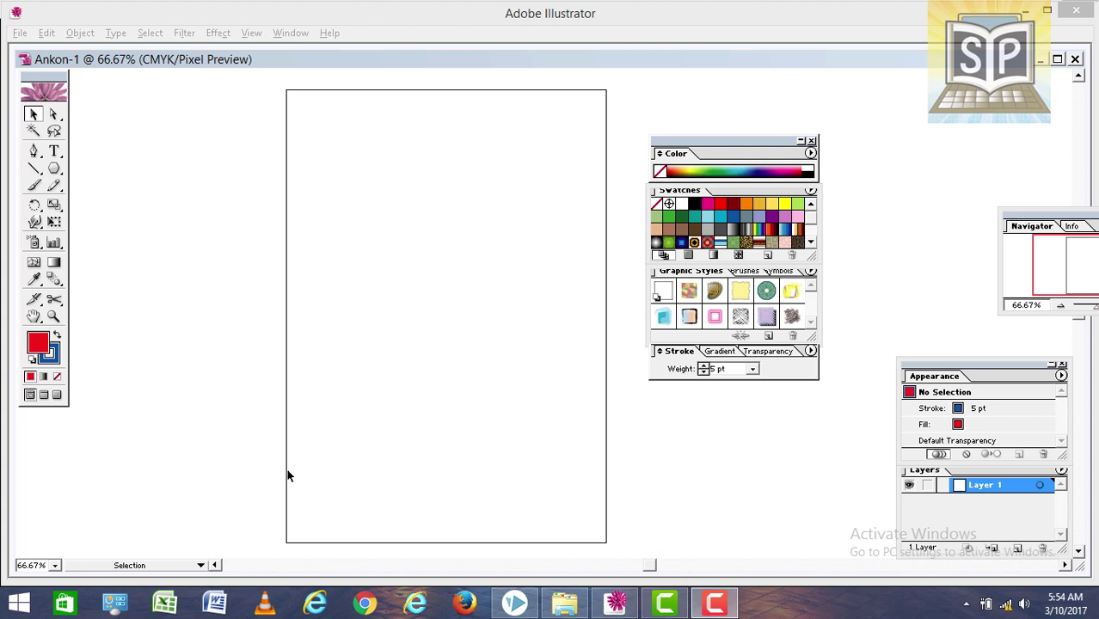
Draw an ellipse mid-artboard with the Ellipse tool; it gets a red fill and 5 pt blue stroke.
click(53, 172)
drag(53, 172, 103, 168)
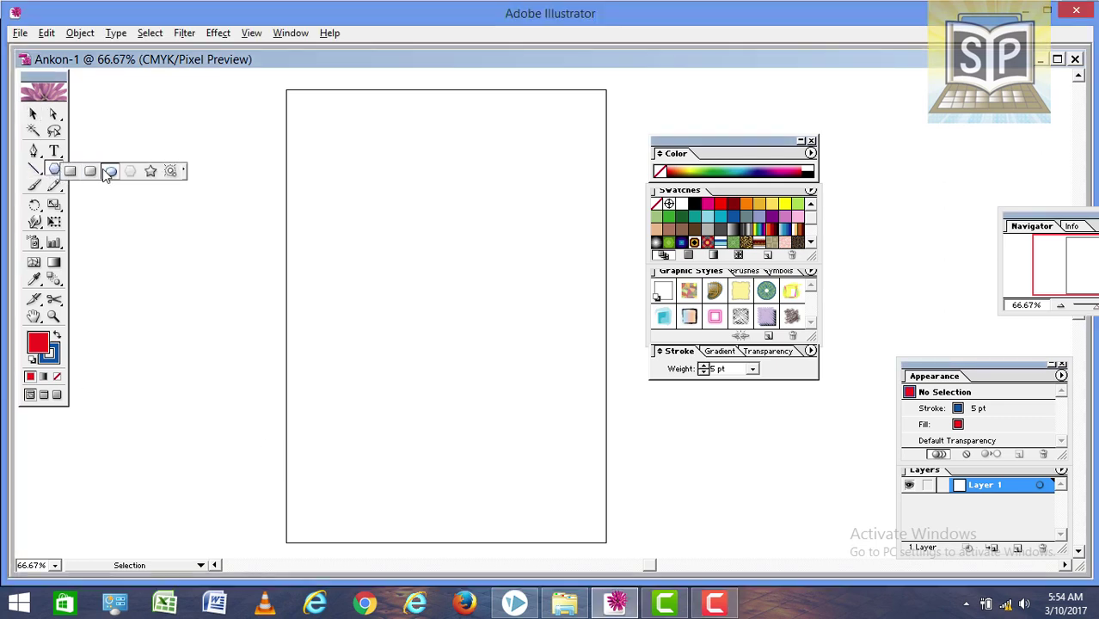
drag(349, 190, 522, 392)
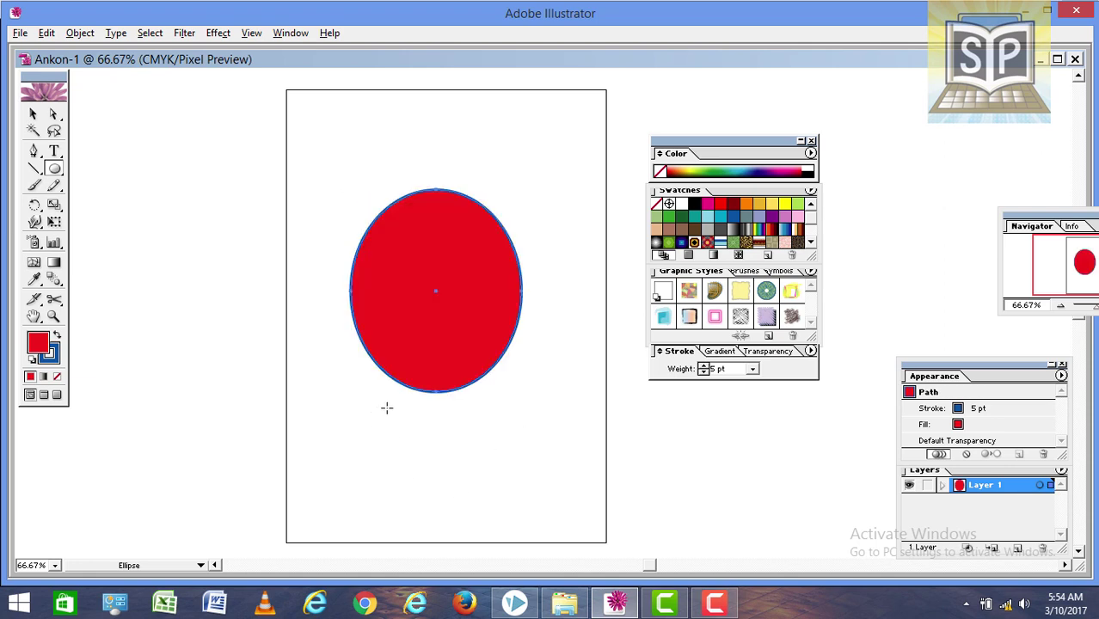
drag(696, 148, 686, 170)
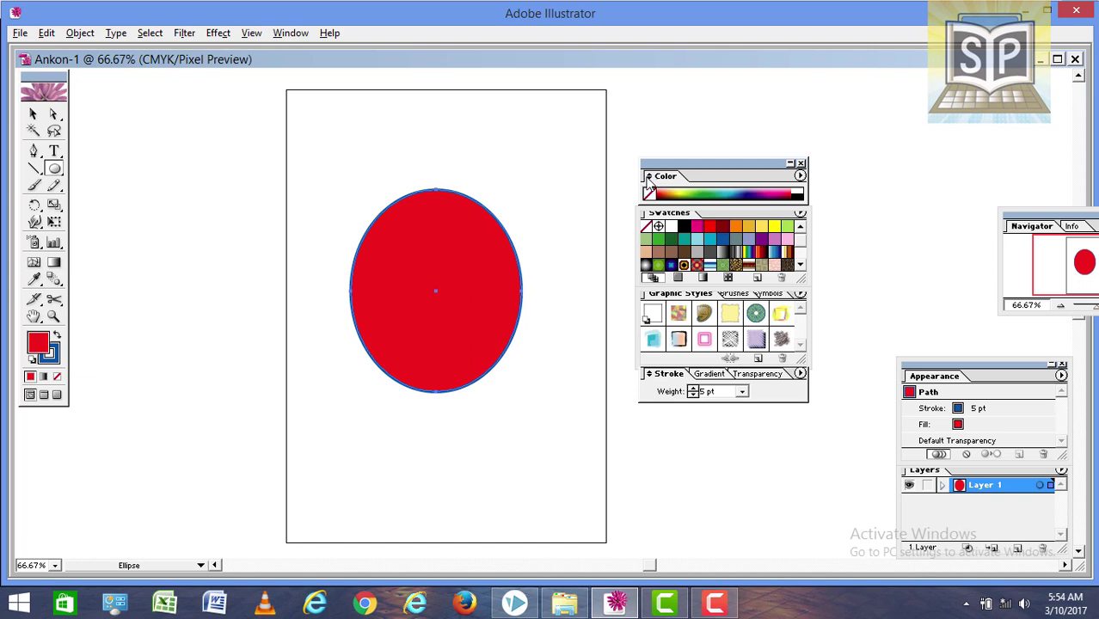
Expand the Color panel to CMYK sliders, move it up, then close the colour and swatches panels.
click(648, 176)
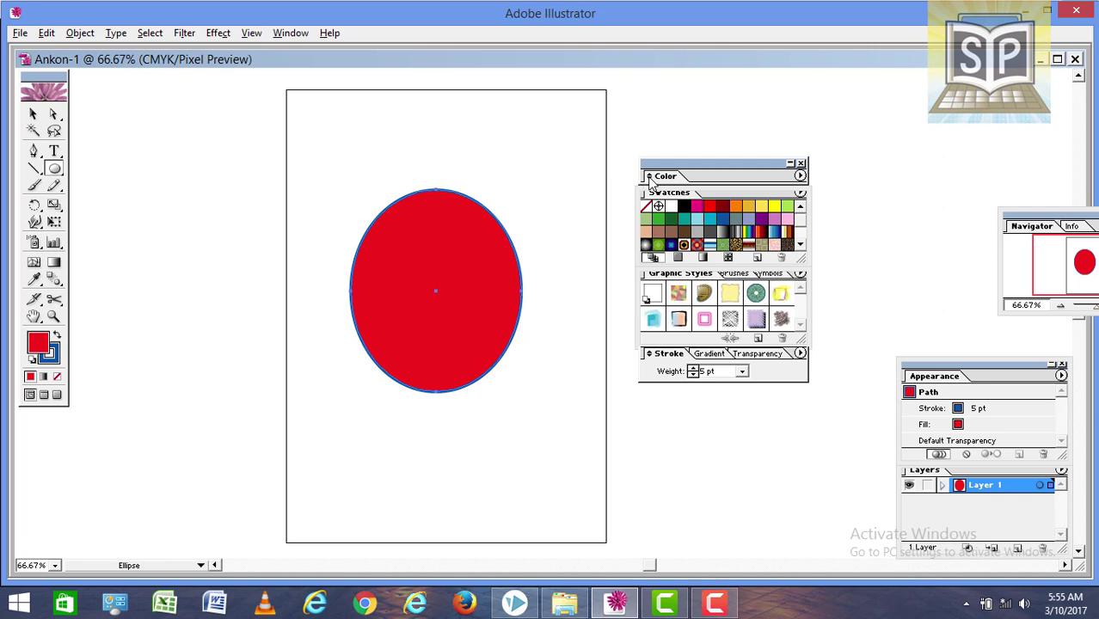
click(648, 176)
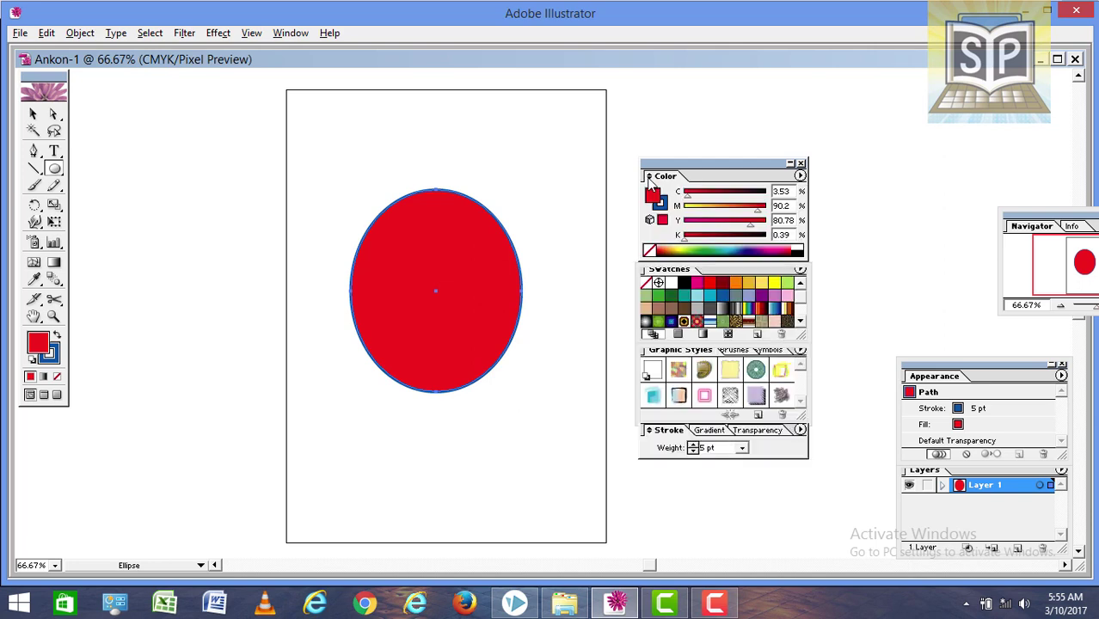
drag(671, 172, 669, 148)
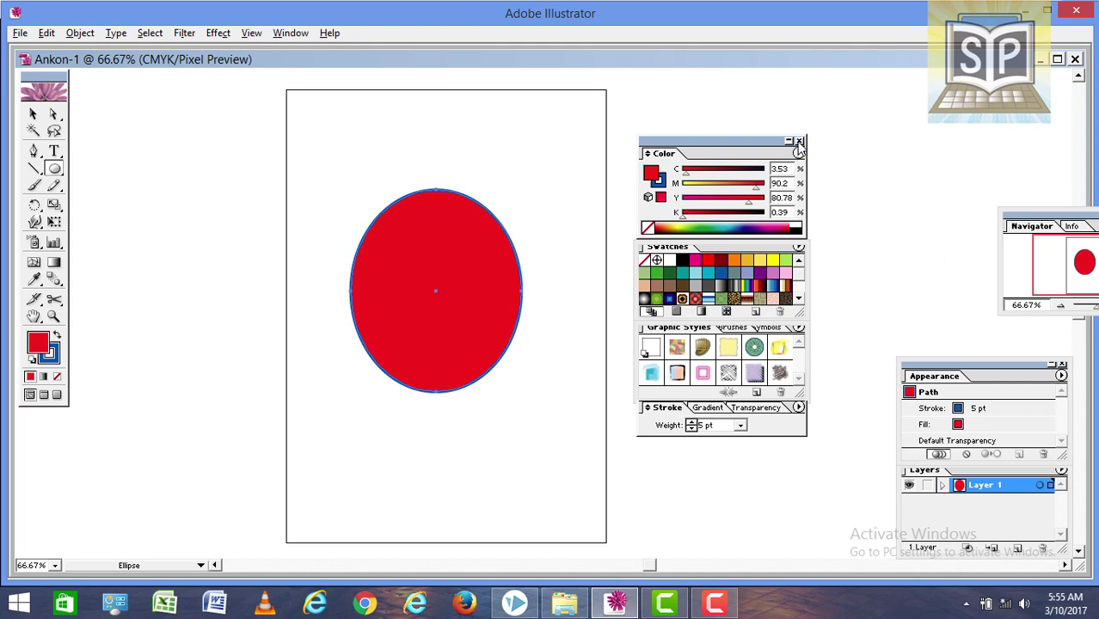
click(798, 141)
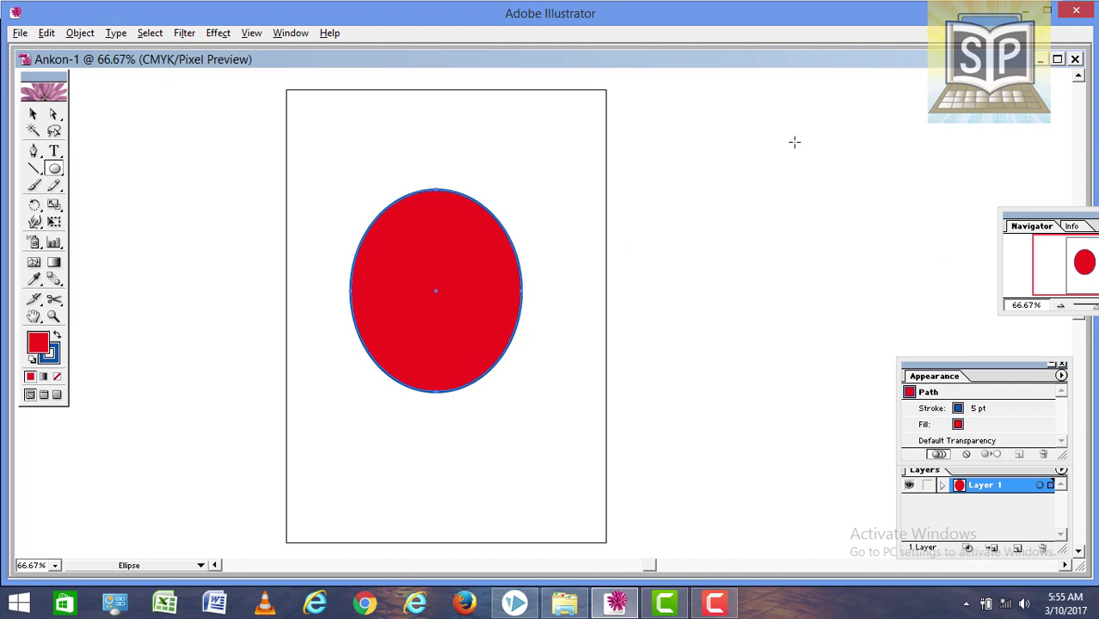
Reopen the Color panel from the Window menu, reposition it, and make the stroke colour active.
click(297, 34)
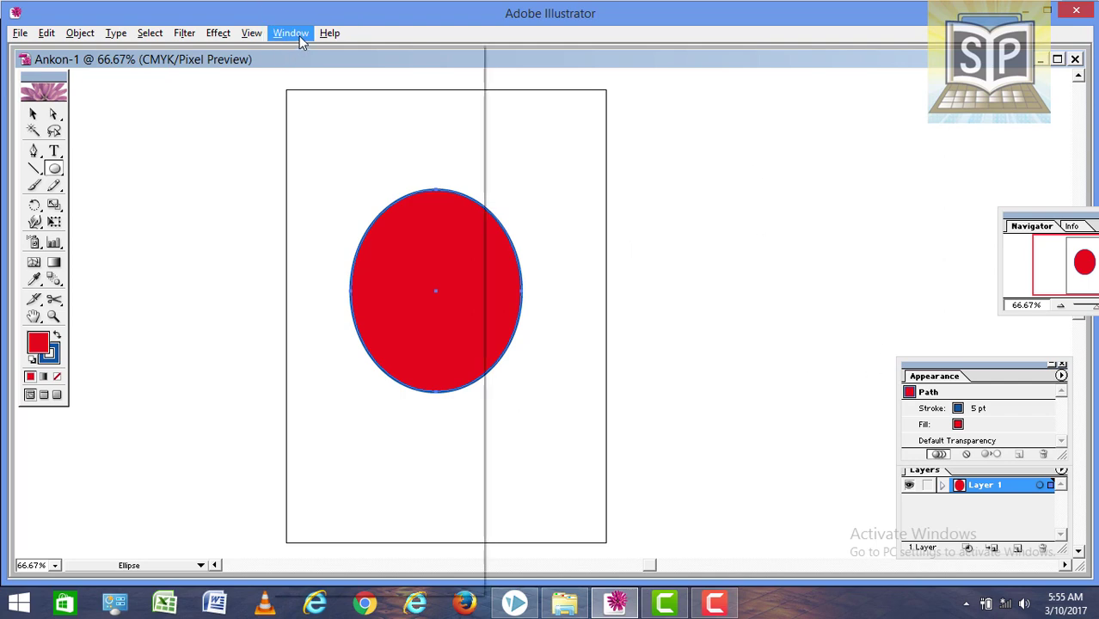
click(298, 204)
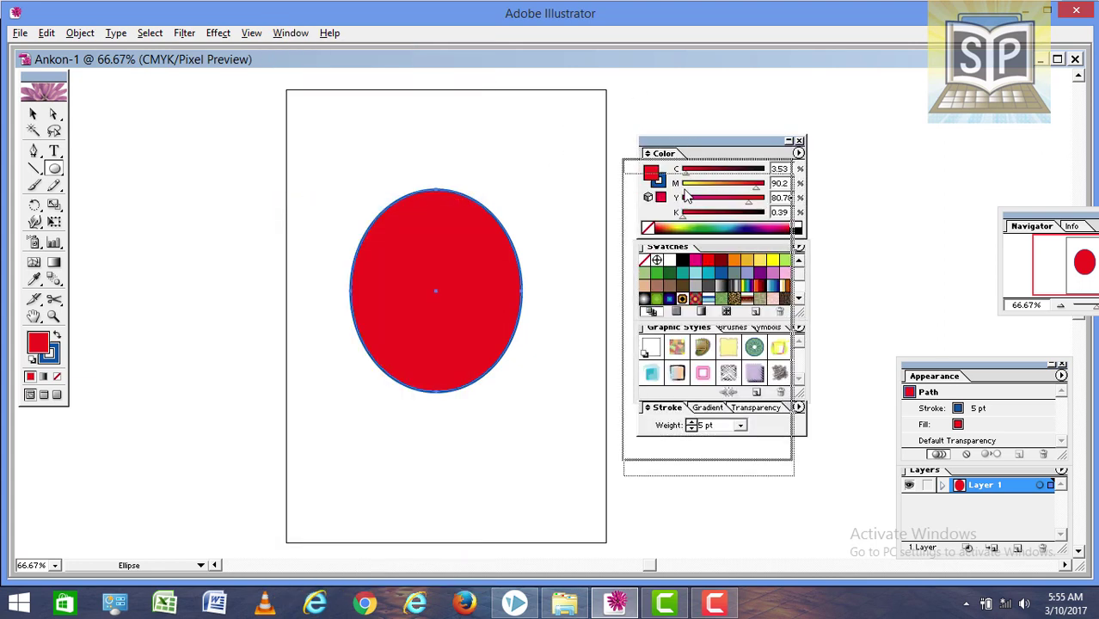
drag(699, 146, 686, 195)
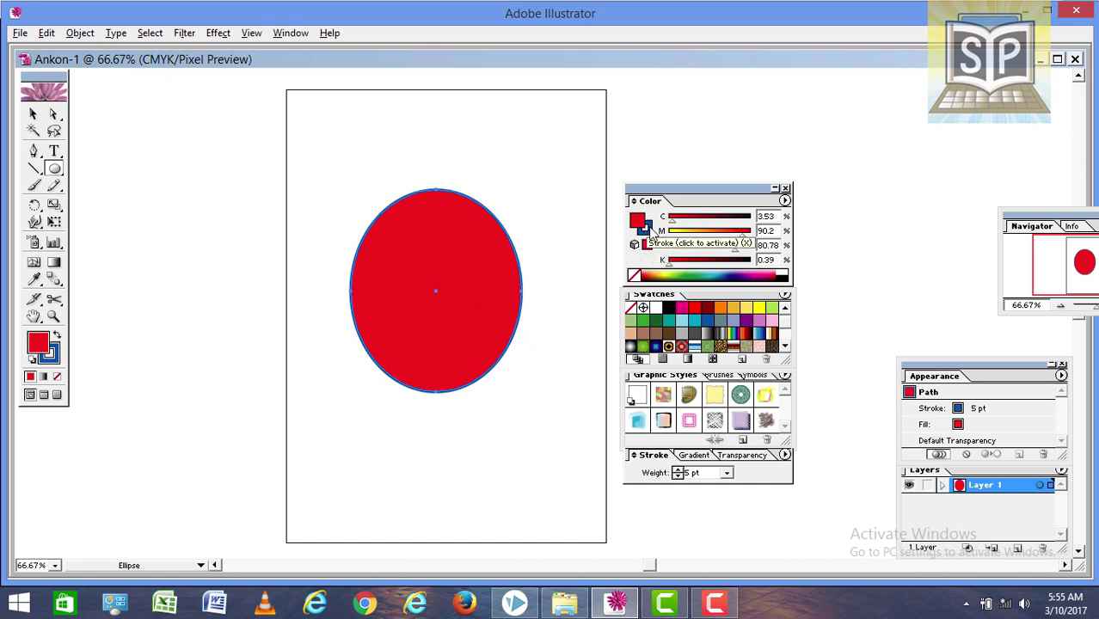
click(648, 231)
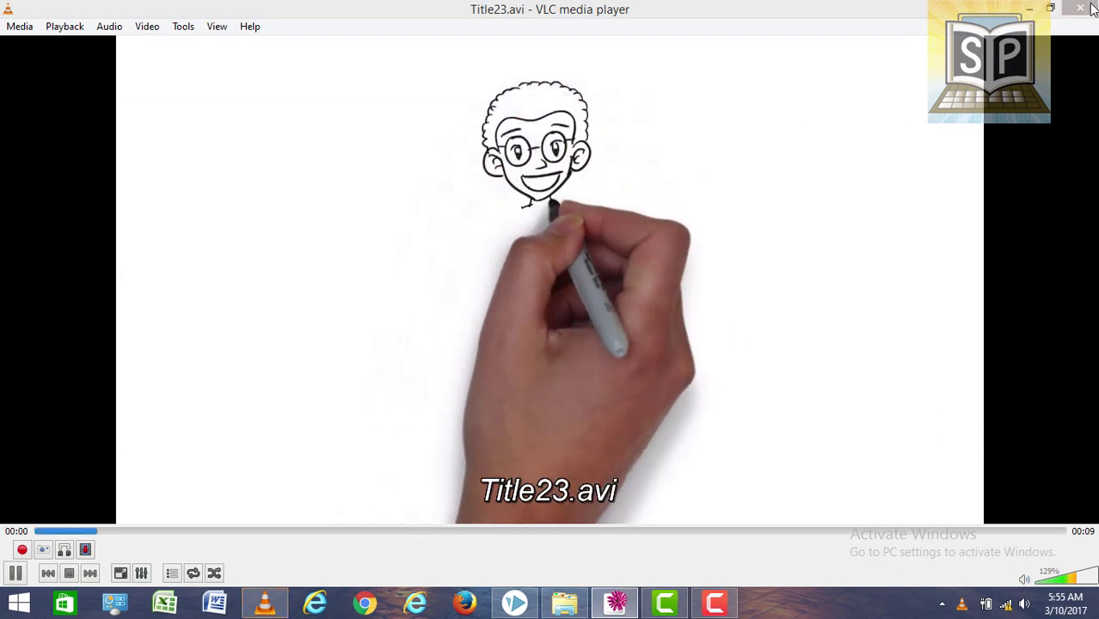
click(1068, 15)
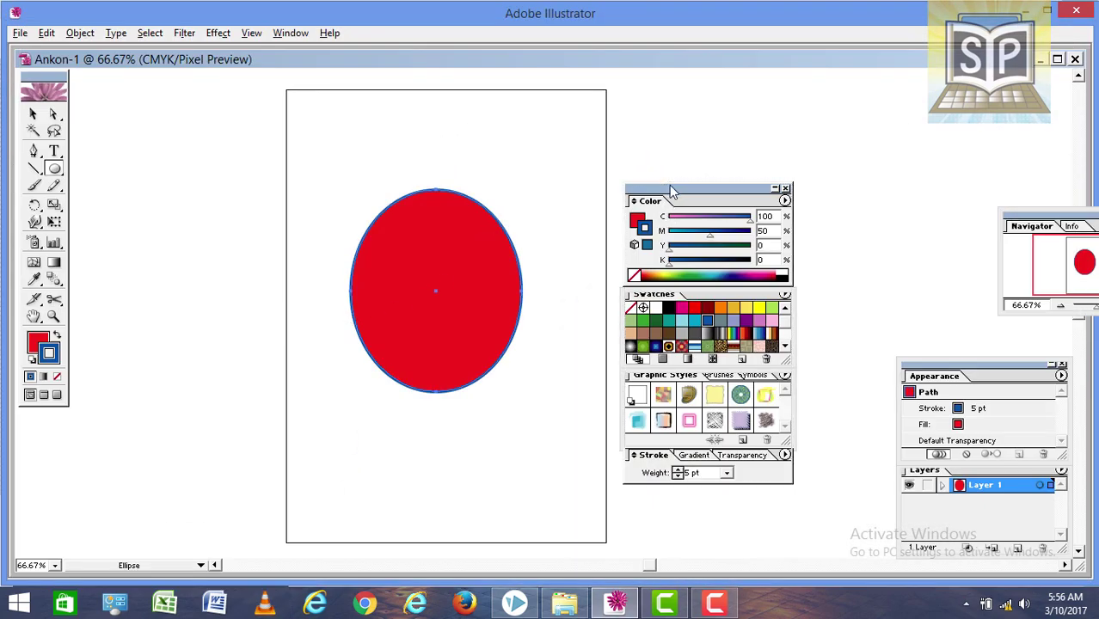
Make the stroke active and try cyan values of 69, 53 and then 0.
click(637, 220)
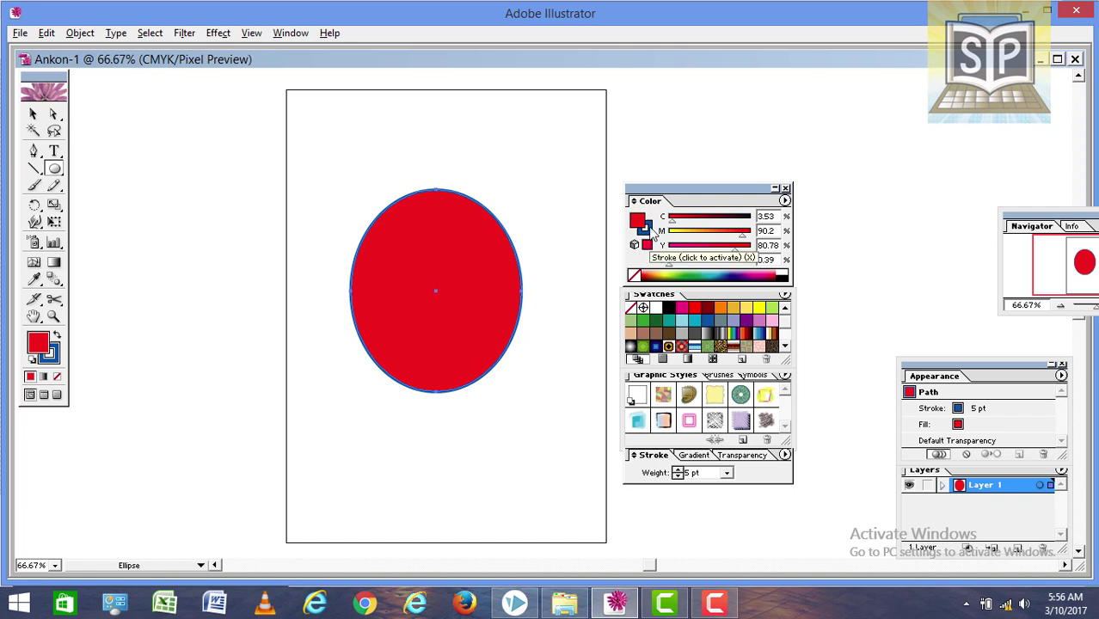
click(647, 230)
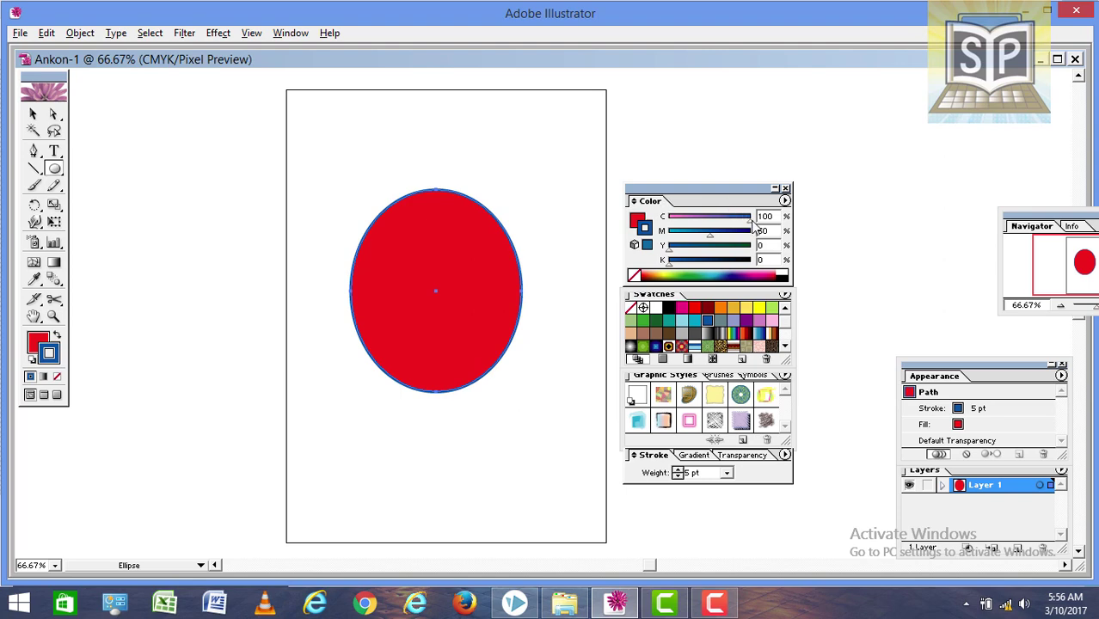
drag(750, 221, 726, 221)
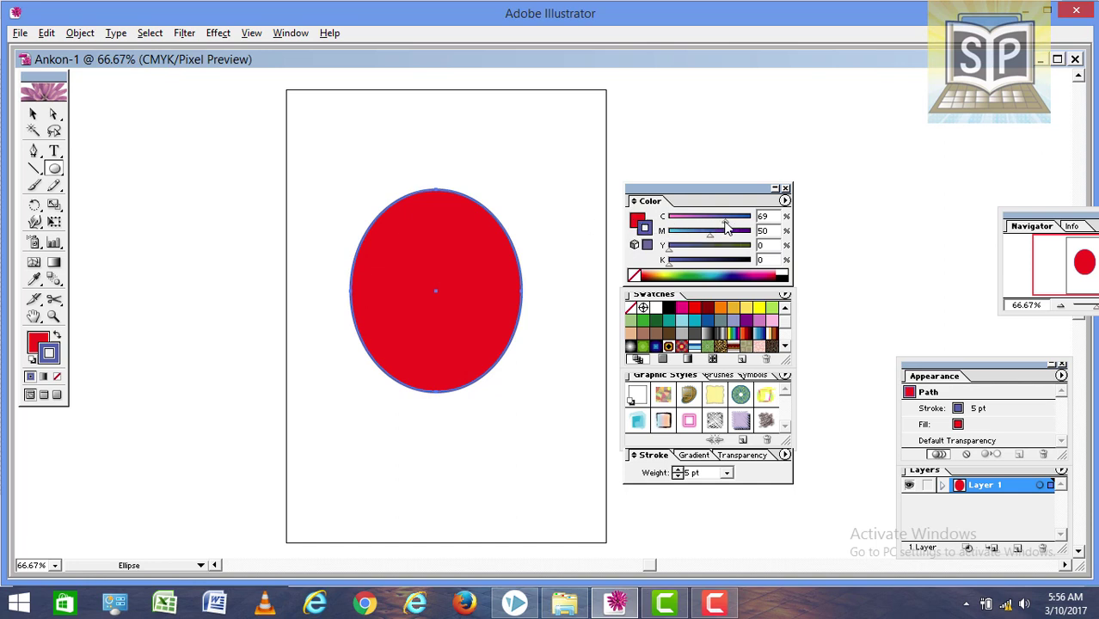
drag(725, 223, 712, 222)
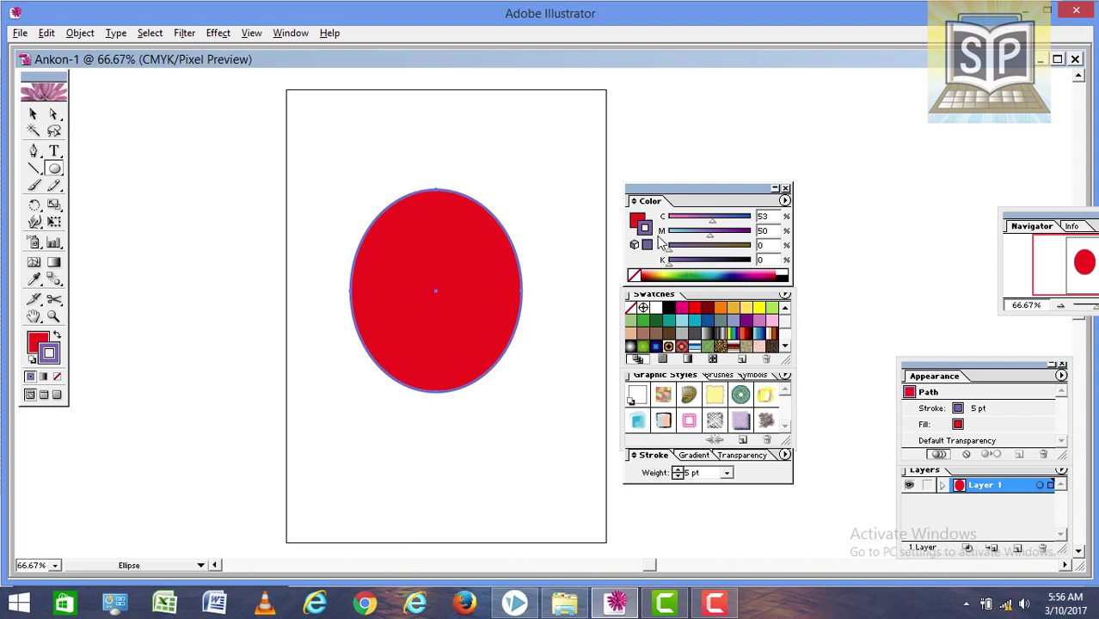
double_click(764, 216)
text(0)
key(Tab)
text(0)
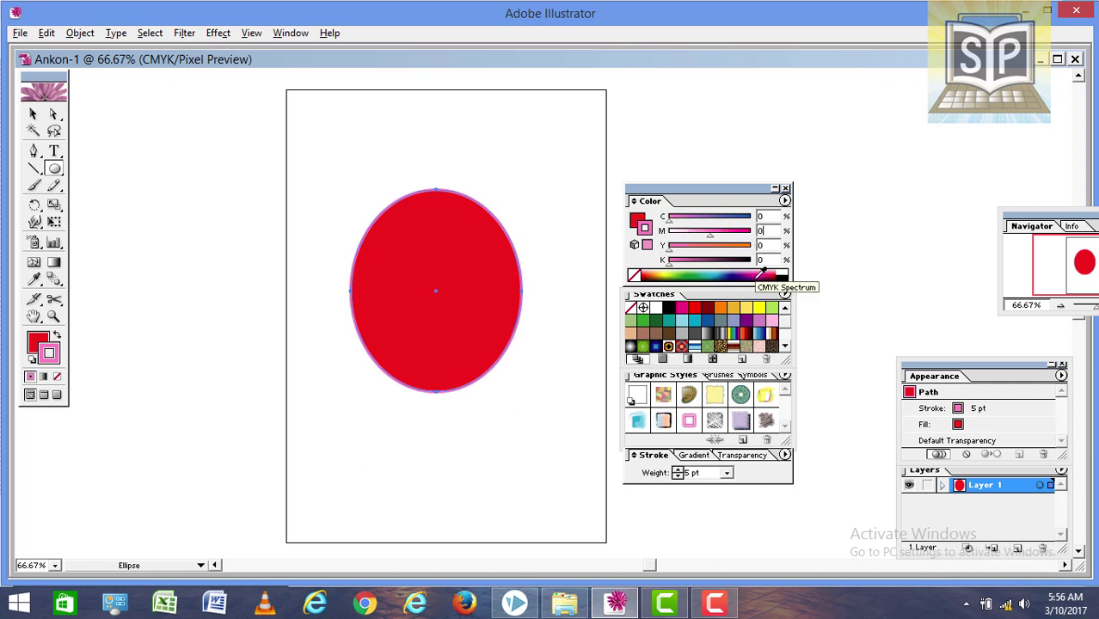
Set the stroke colour to C100 M100 Y100 K100.
click(762, 217)
text(1)
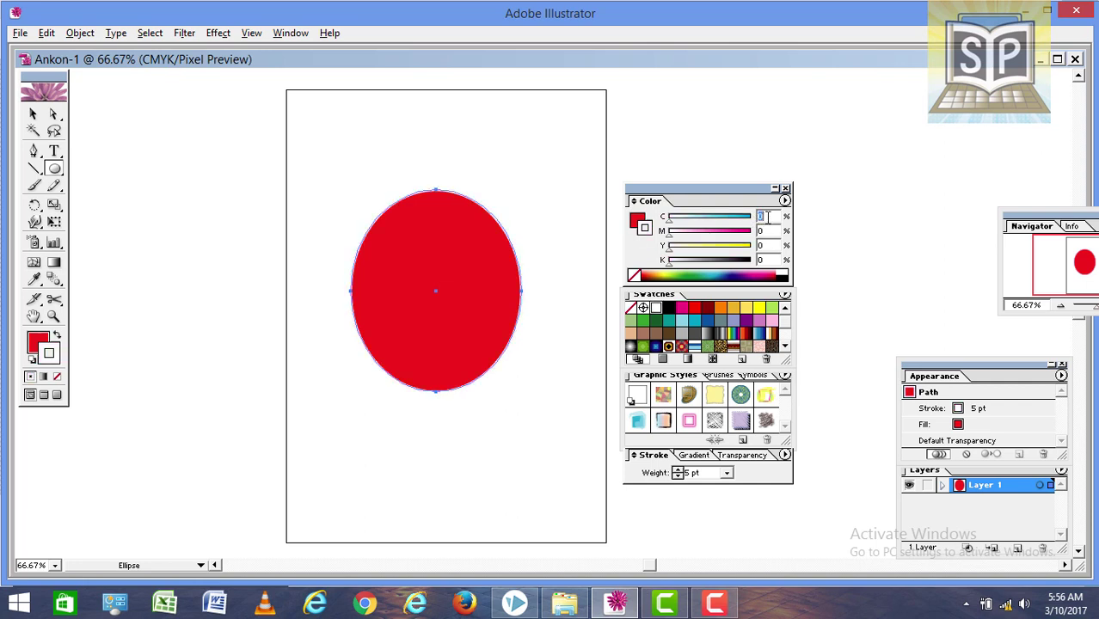
text(00)
click(761, 231)
text(100)
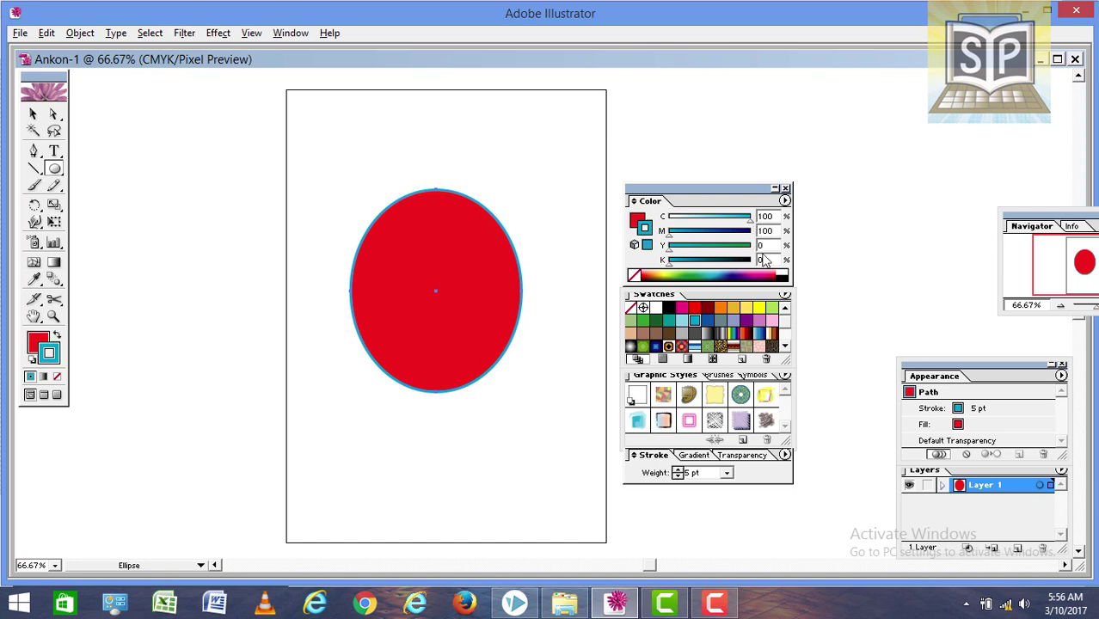
click(760, 246)
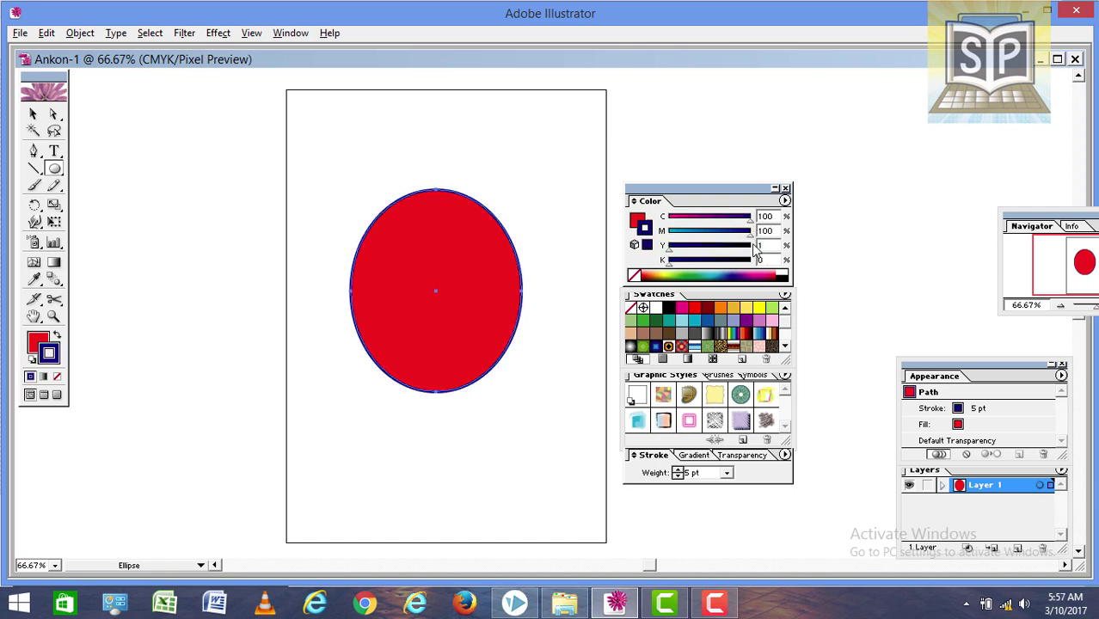
text(00)
click(762, 260)
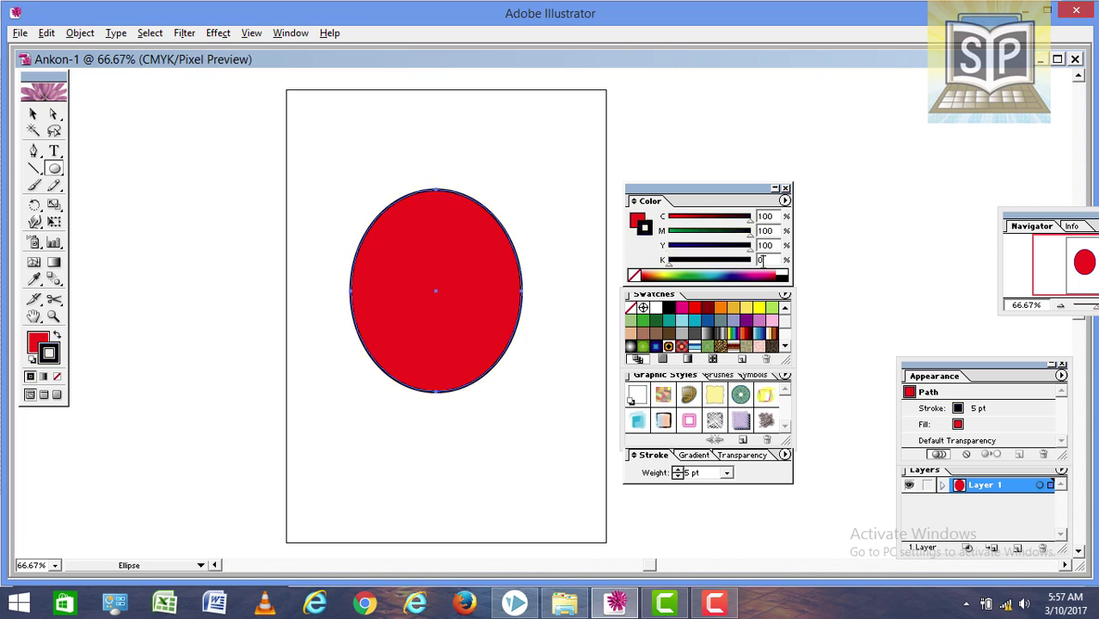
text(00)
key(Return)
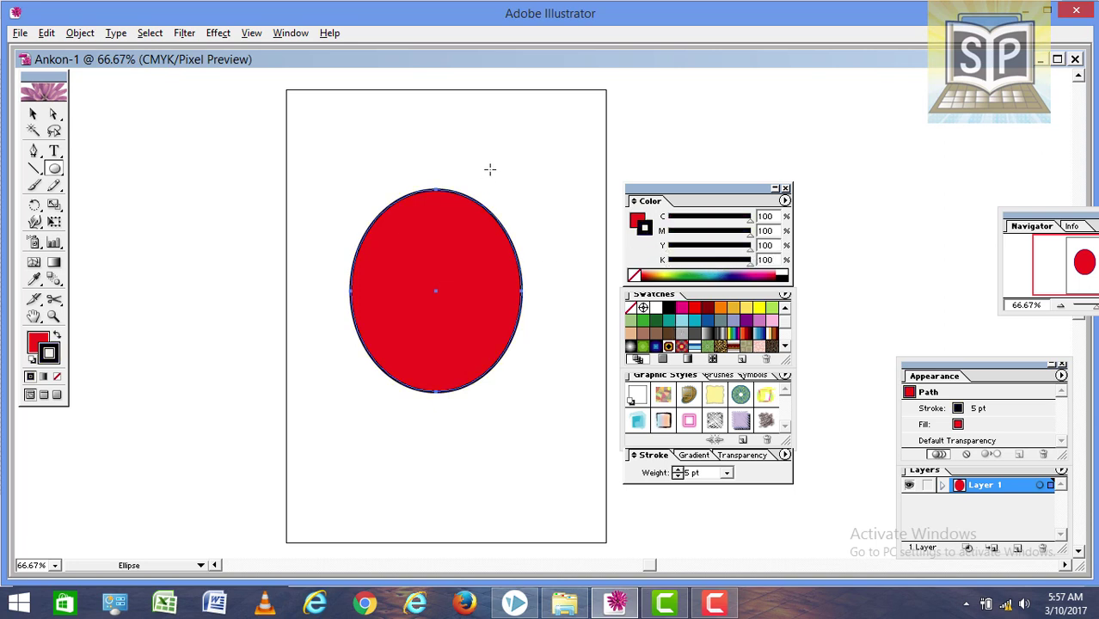
Switch to the fill and zero its cyan, magenta, yellow and black values.
click(637, 220)
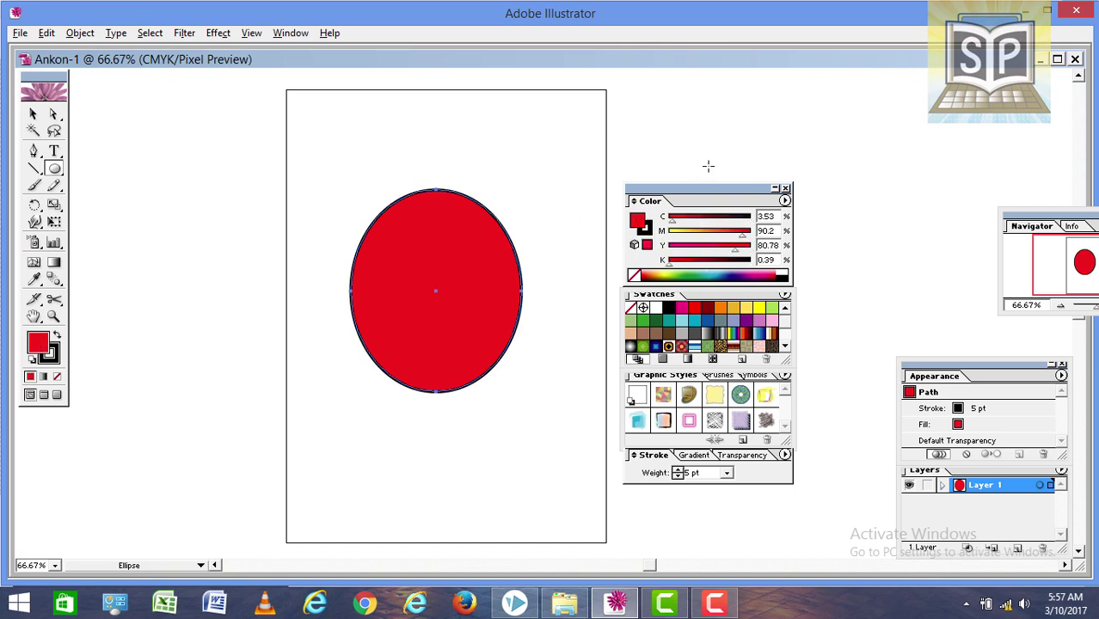
double_click(768, 217)
text(0)
key(Tab)
text(0)
key(Tab)
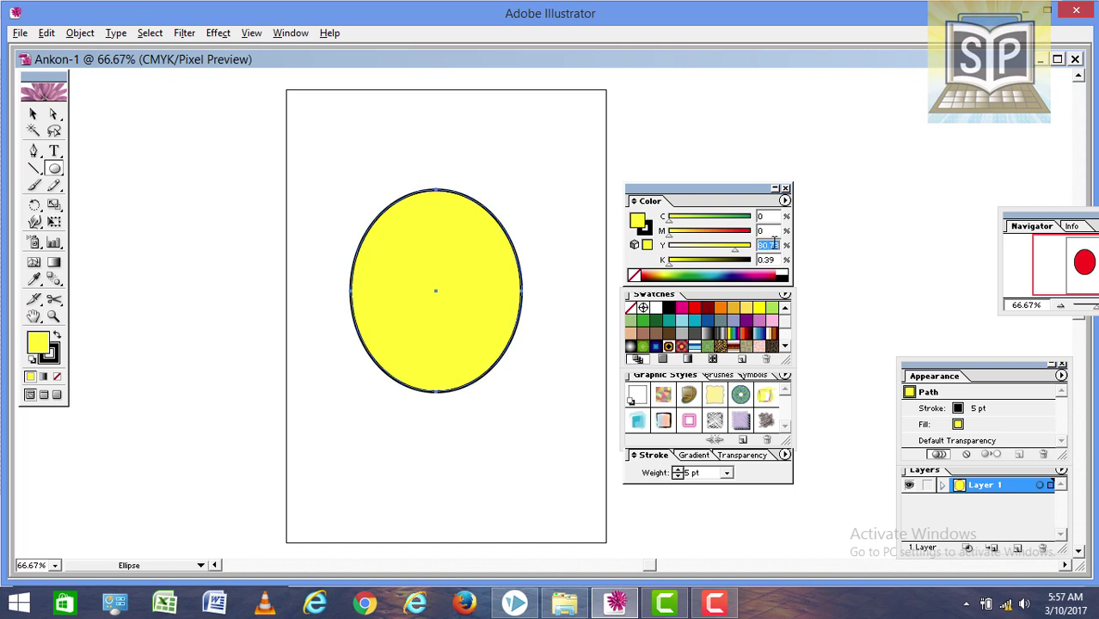
text(0)
key(Tab)
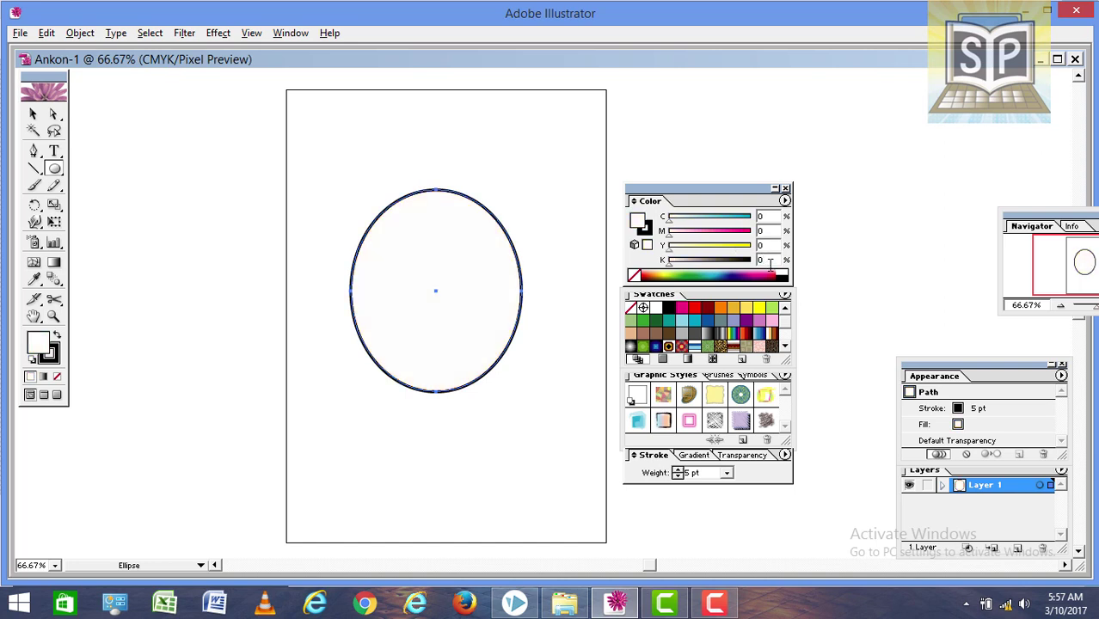
text(0)
Enter 100 for the fill's cyan, magenta, yellow and black, making it rich black.
text(100)
click(763, 231)
text(1)
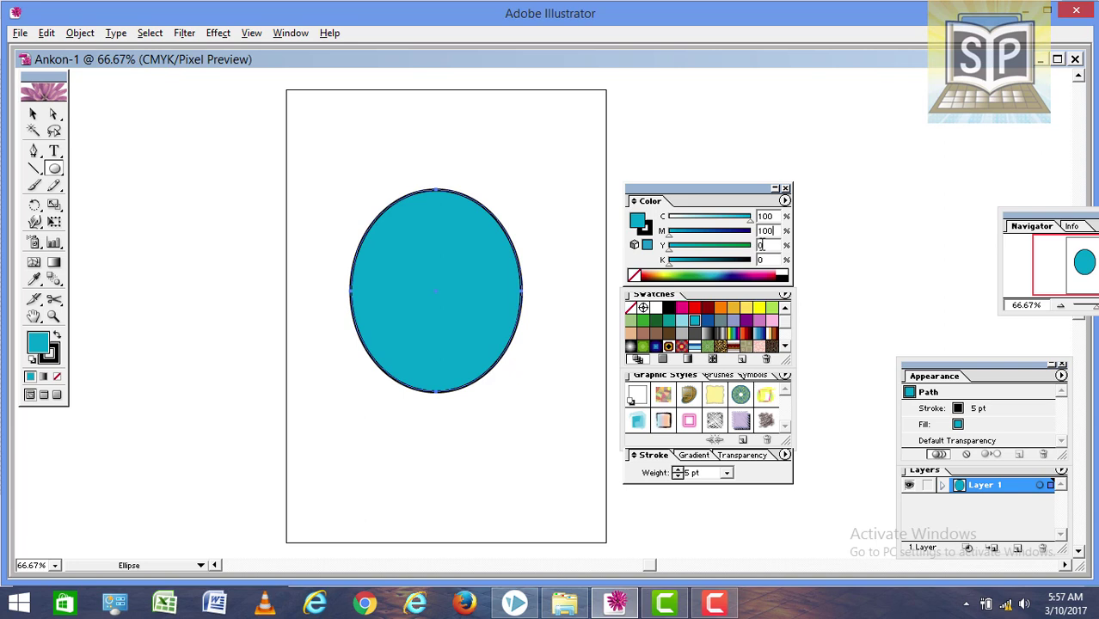
click(760, 245)
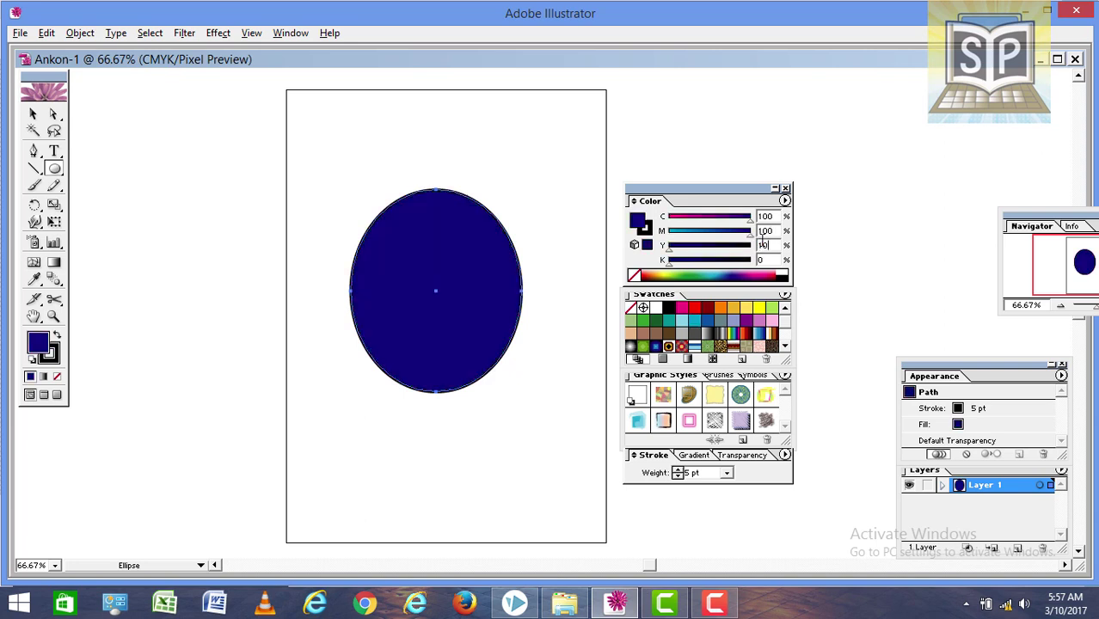
text(0)
click(761, 260)
text(1)
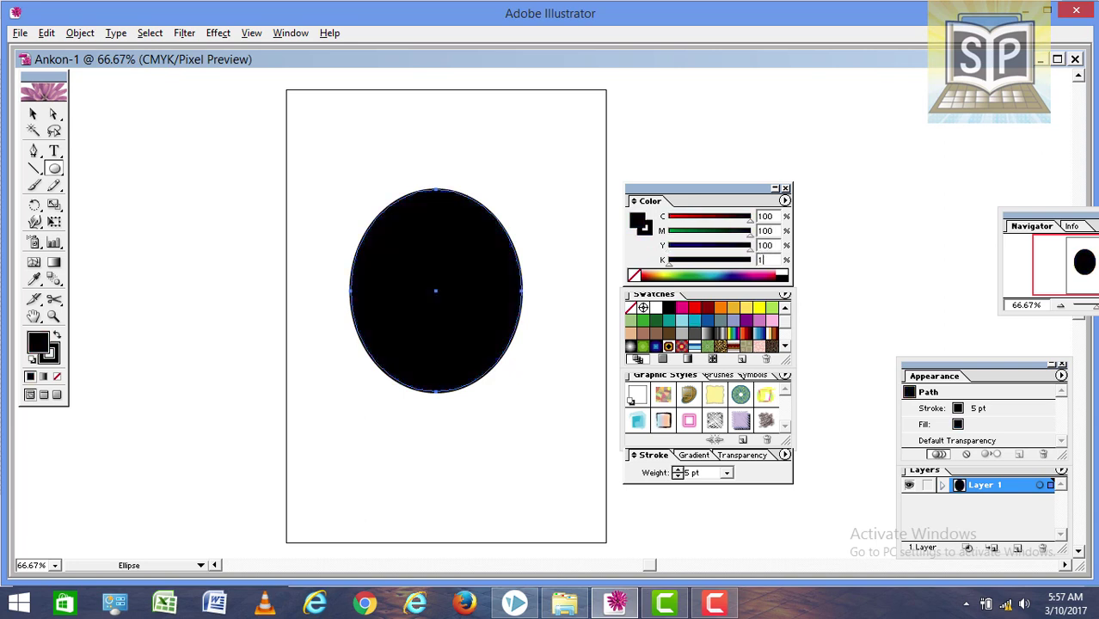
text(00)
key(Return)
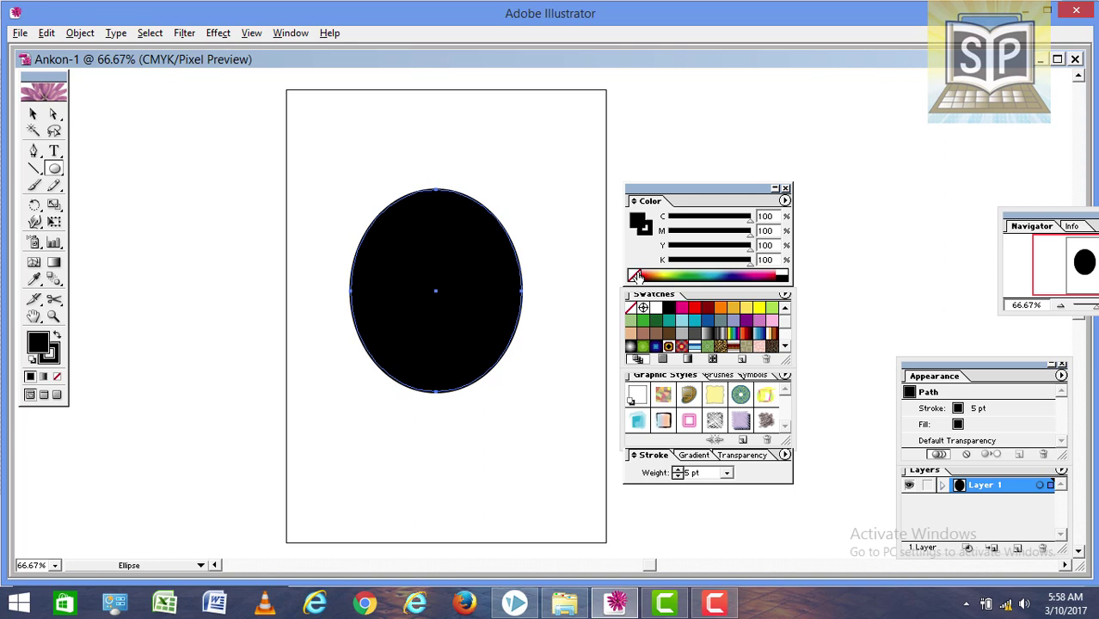
Set the fill to orange and the stroke to black from the spectrum bar, clearing each first.
click(636, 276)
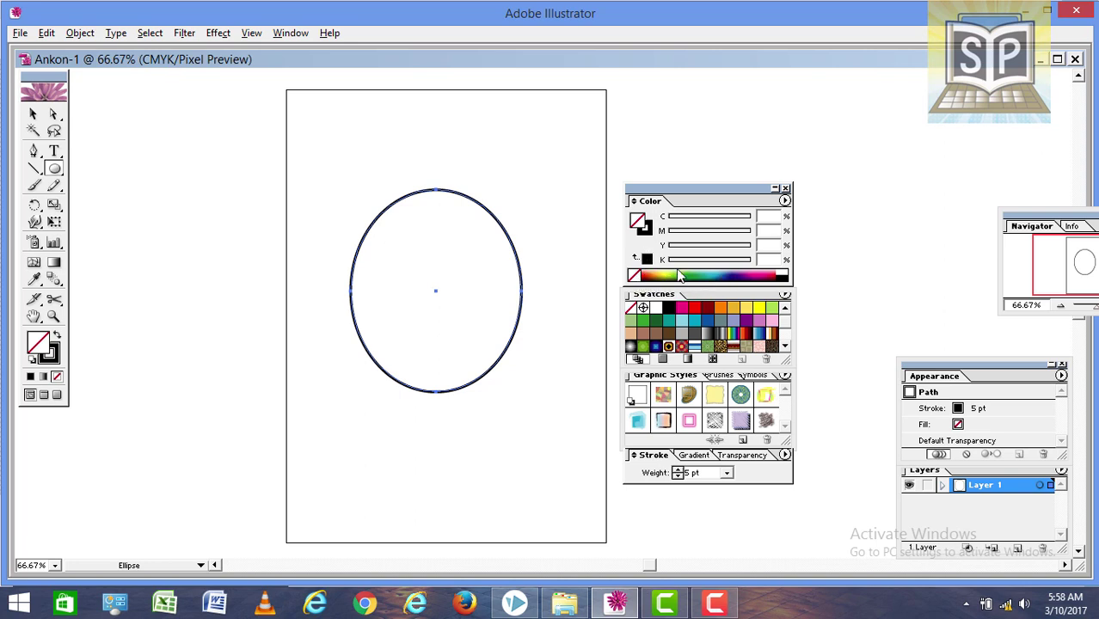
click(661, 271)
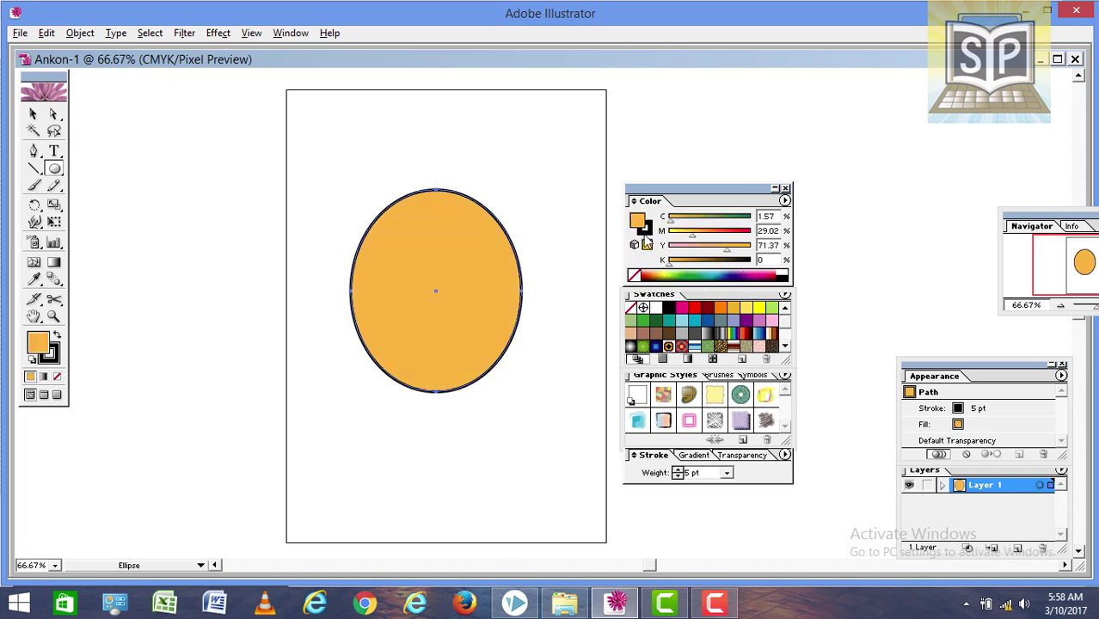
click(646, 231)
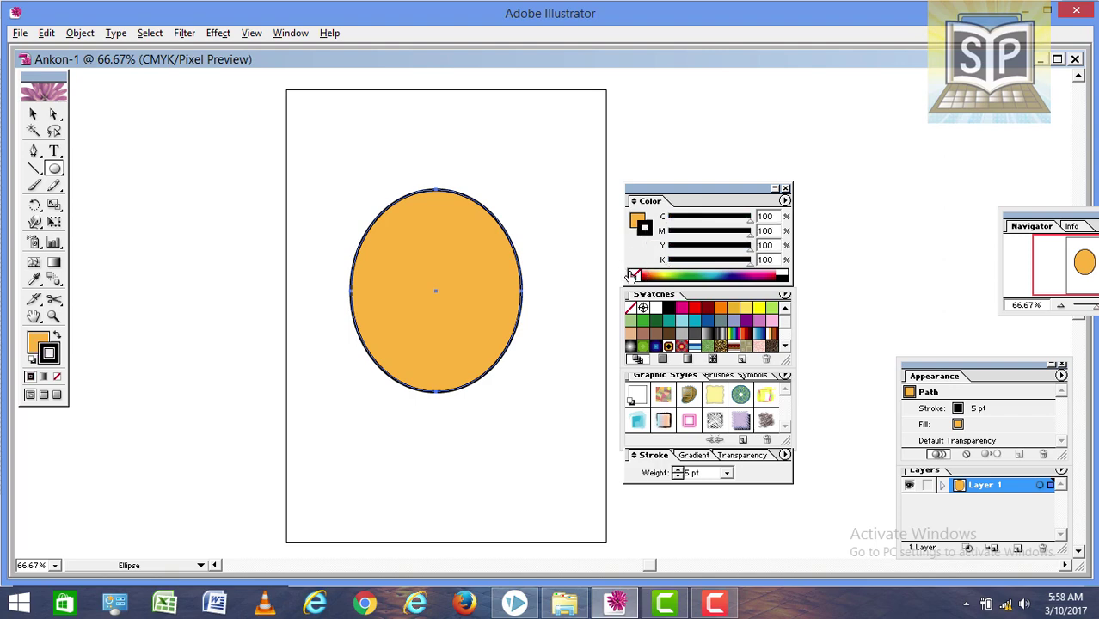
click(632, 274)
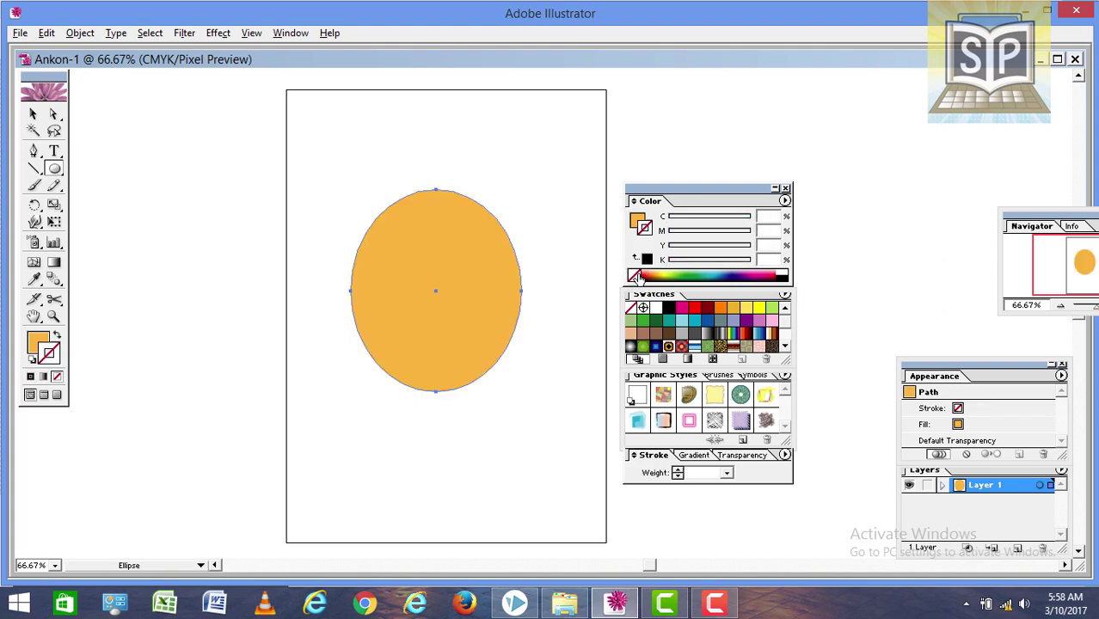
click(669, 273)
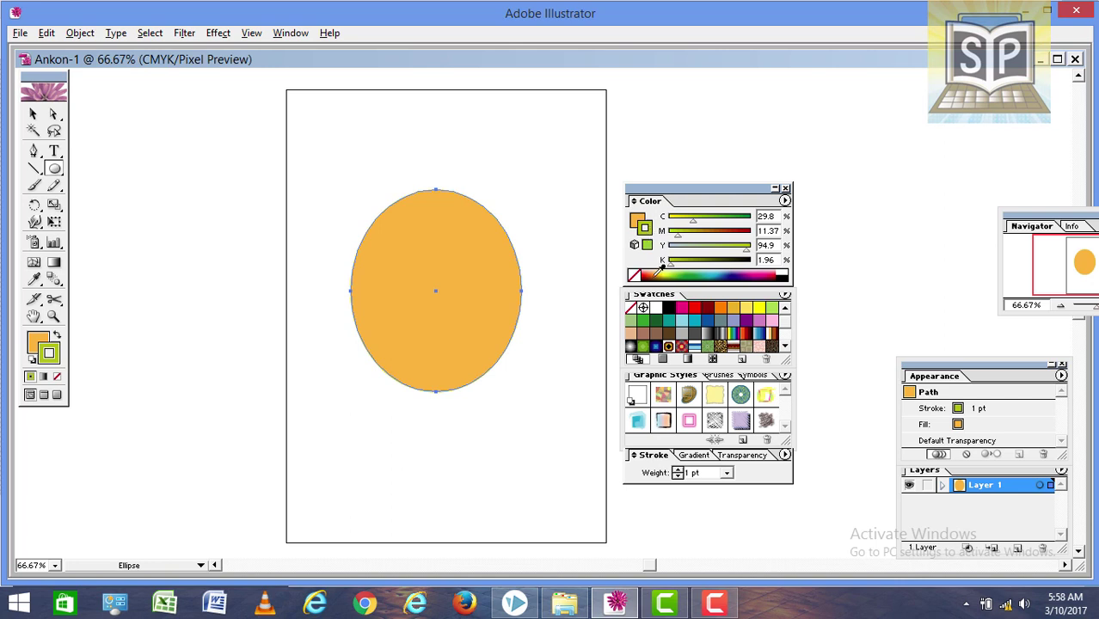
click(783, 272)
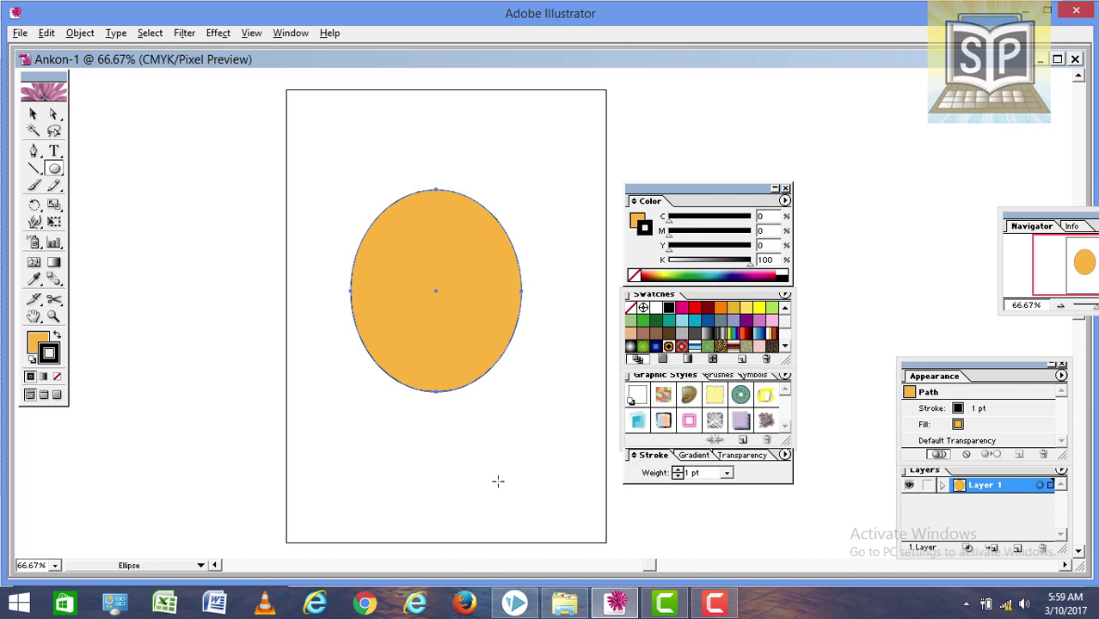
Set the stroke weight to 20 pt and colour the stroke purple (C45.1 M94.9 Y0 K0).
click(633, 456)
click(634, 459)
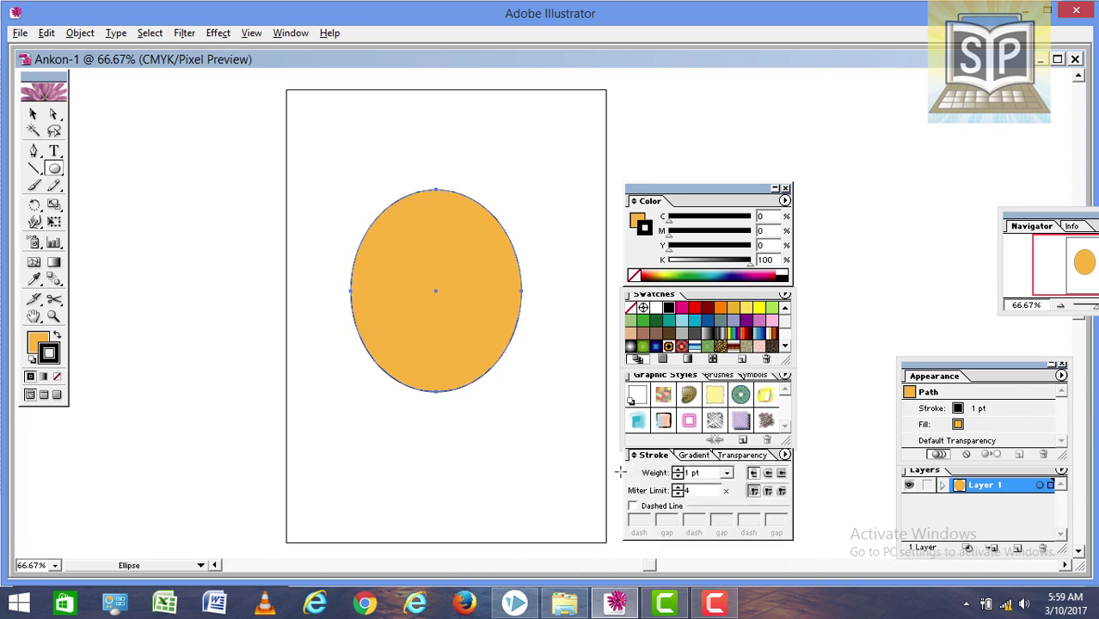
double_click(699, 473)
text(20)
key(Return)
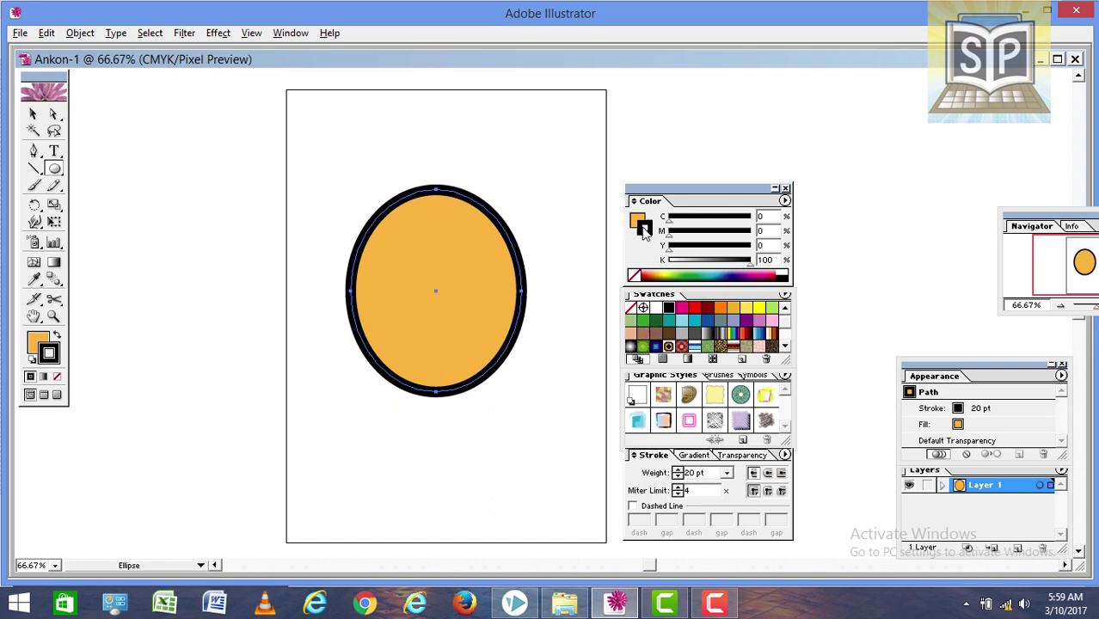
click(745, 309)
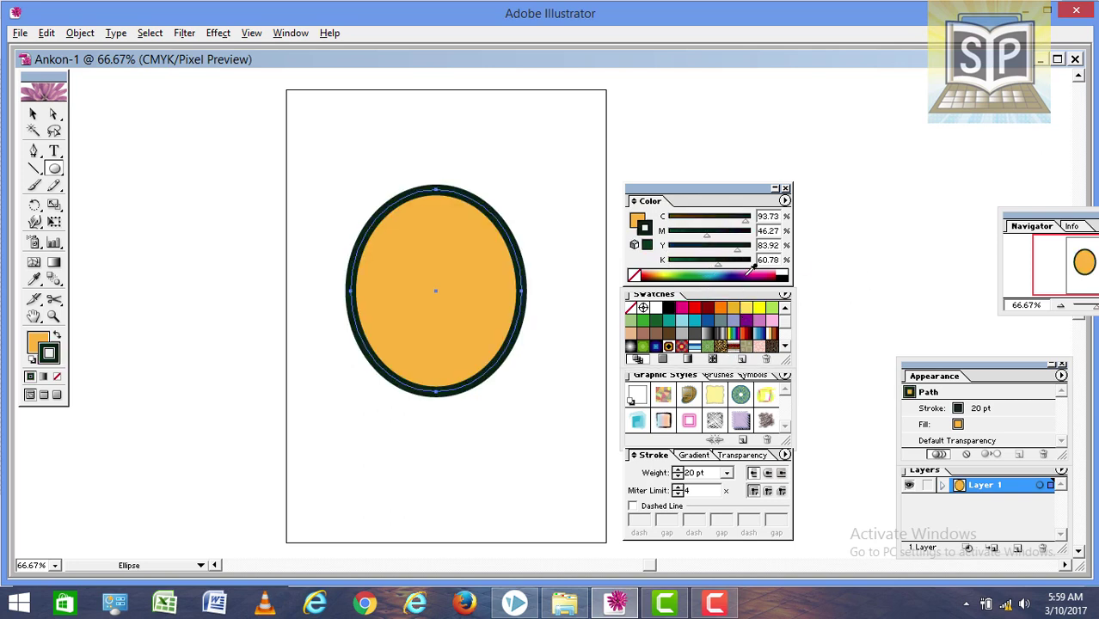
click(754, 272)
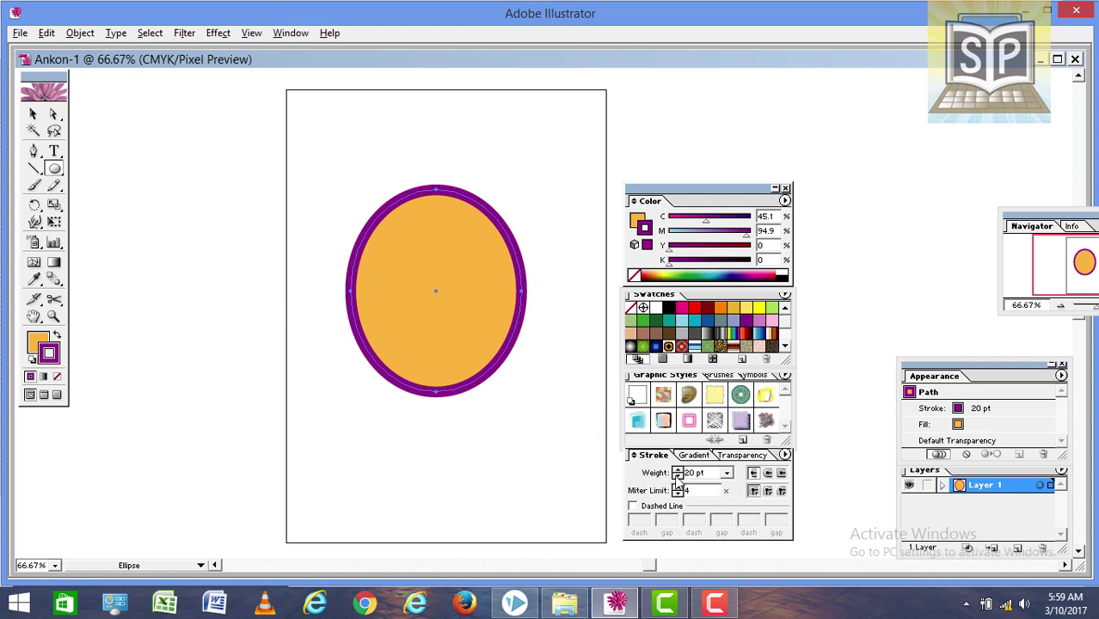
Step the stroke weight through 14, 18, 48 and 6 pt before settling on 10 pt.
click(677, 476)
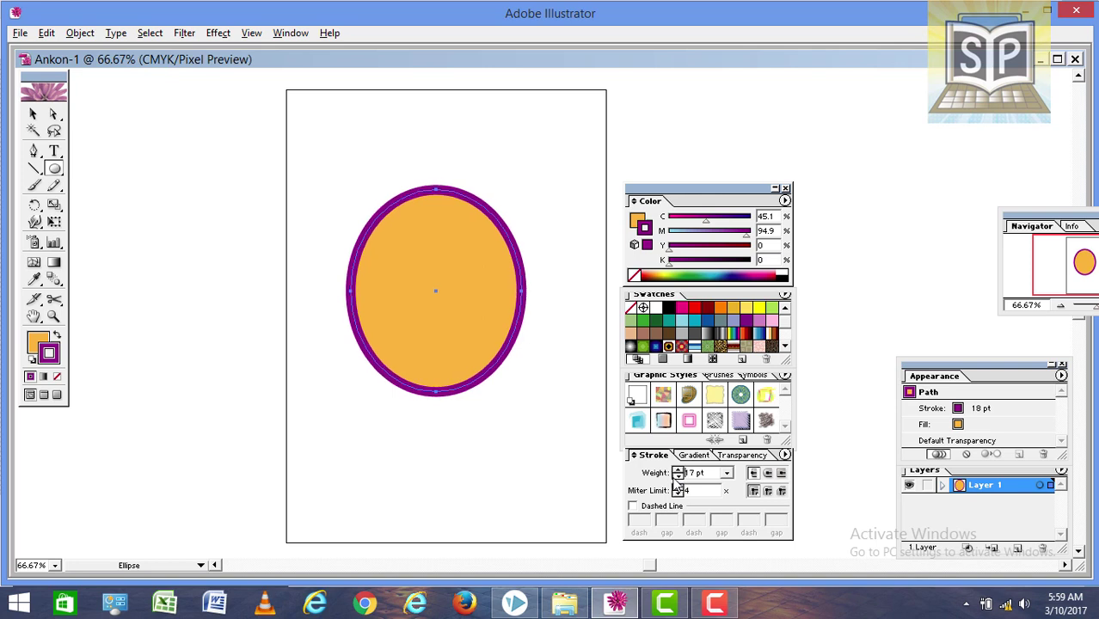
click(677, 476)
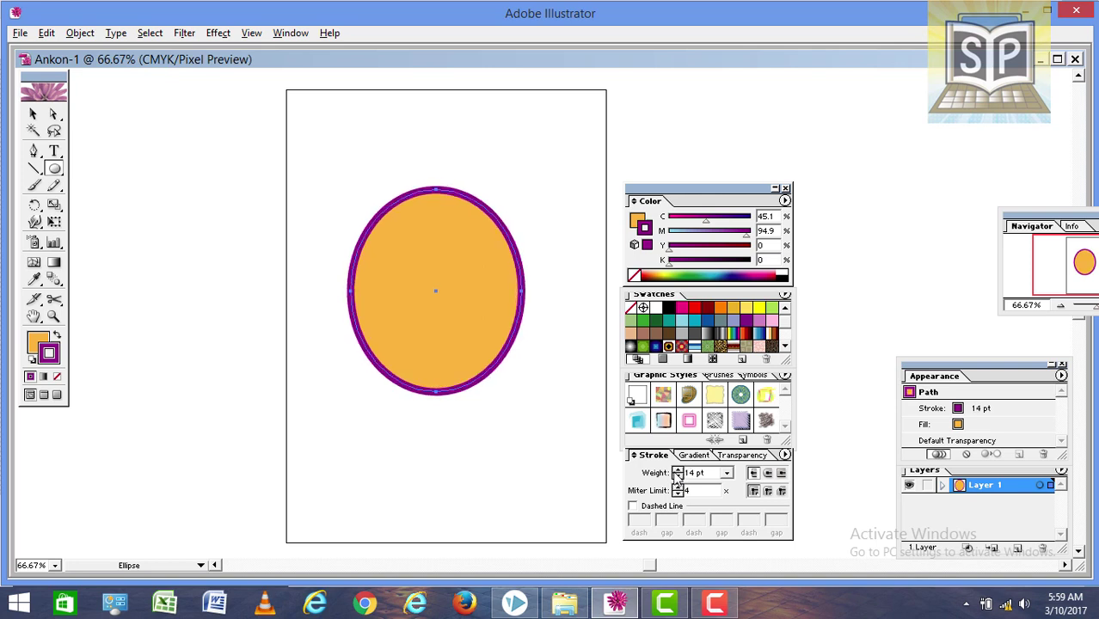
click(677, 476)
click(677, 471)
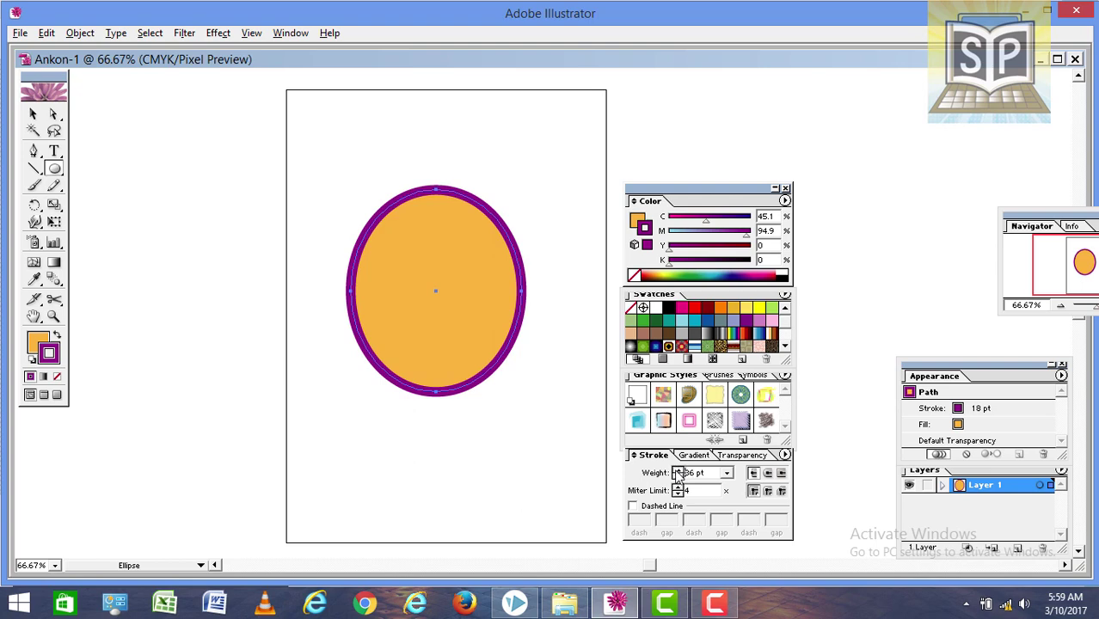
key(Return)
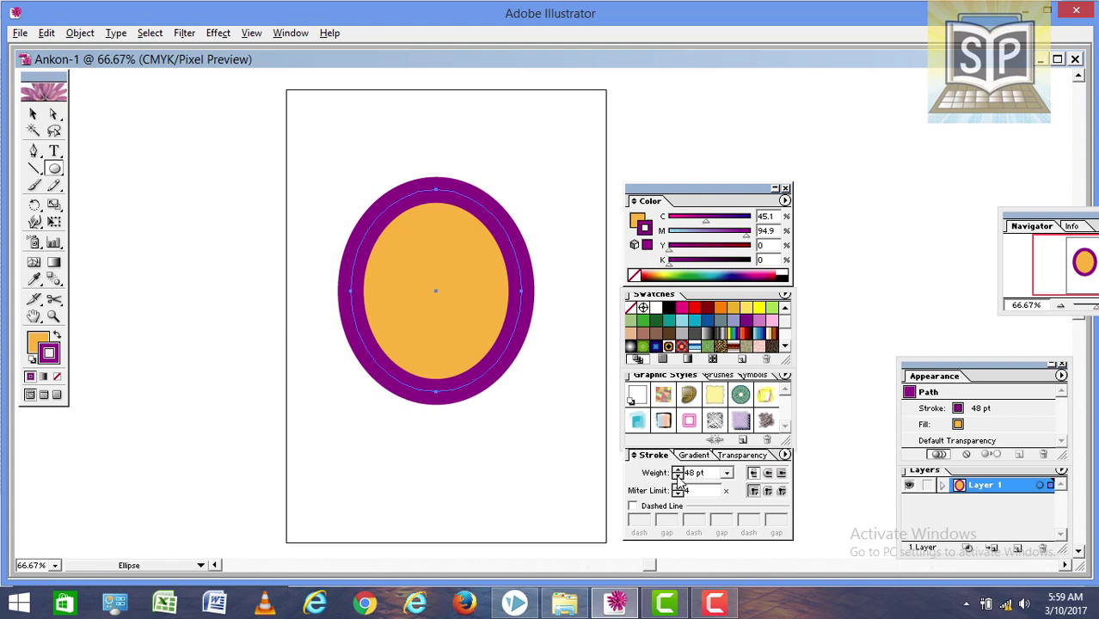
click(677, 476)
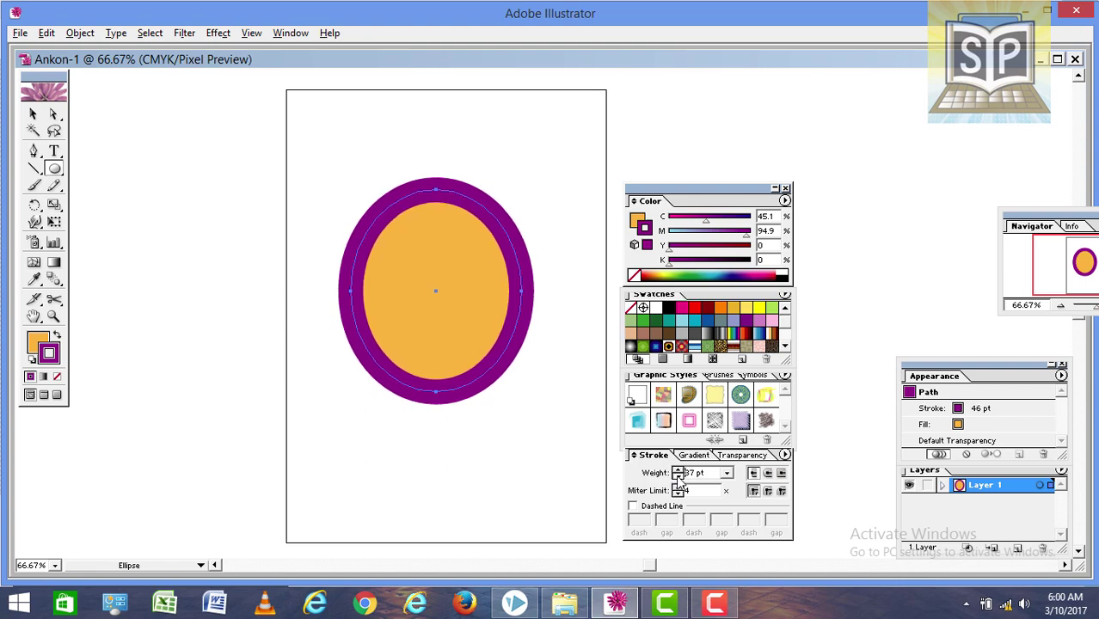
key(Return)
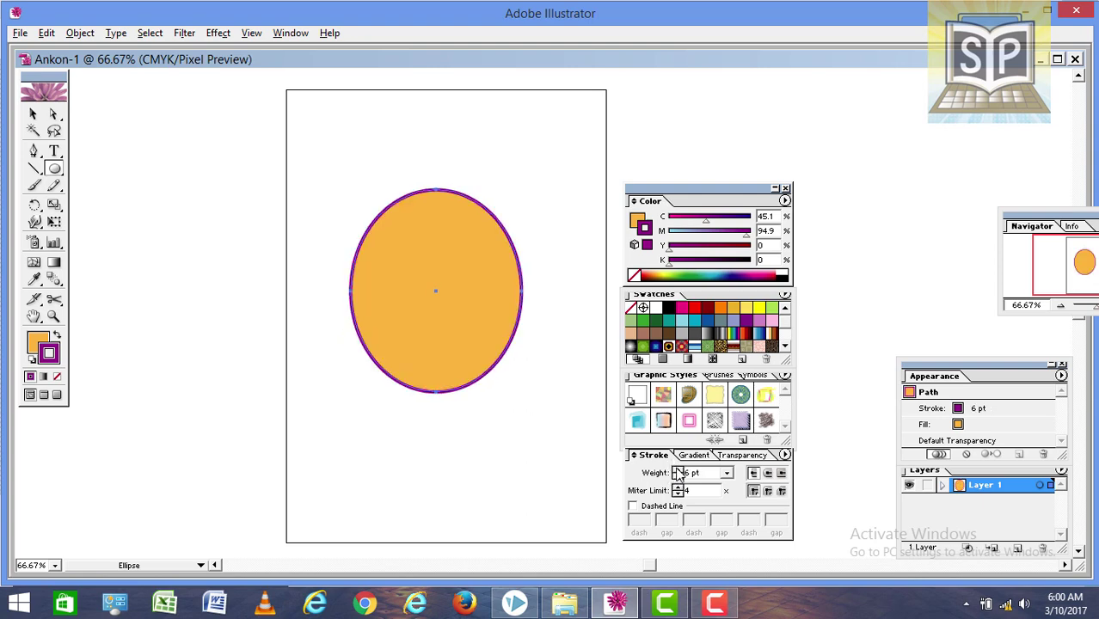
click(677, 469)
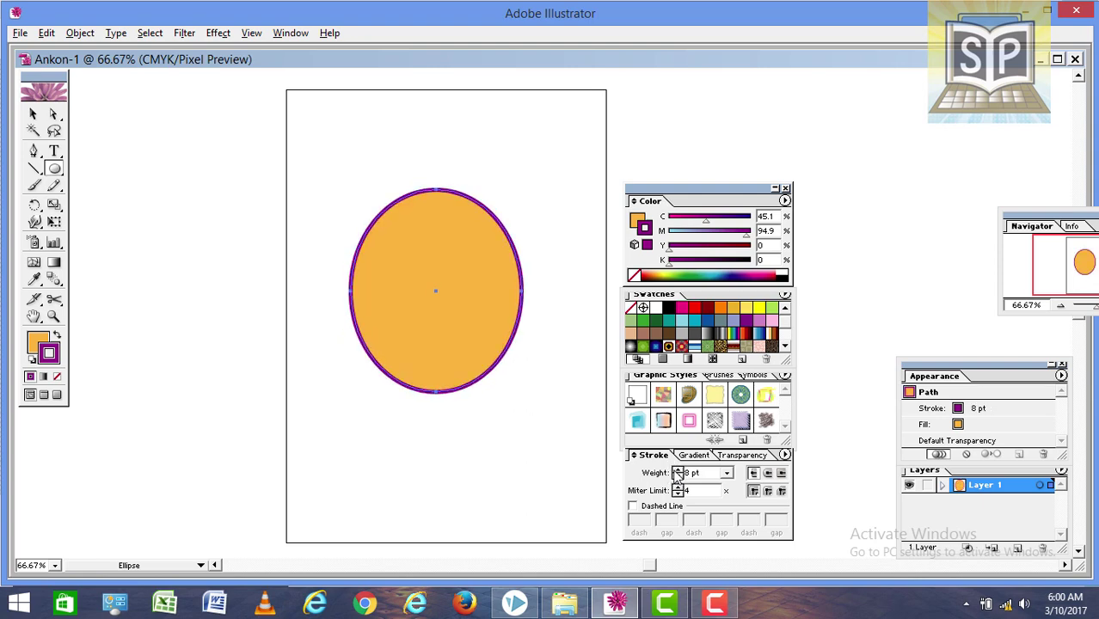
click(678, 469)
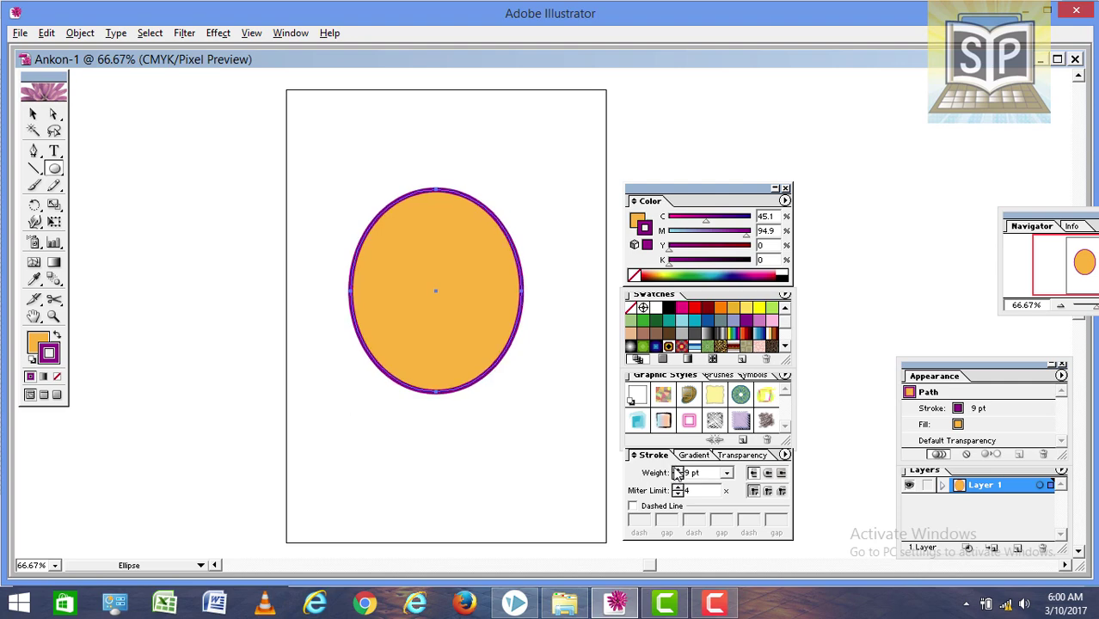
click(677, 470)
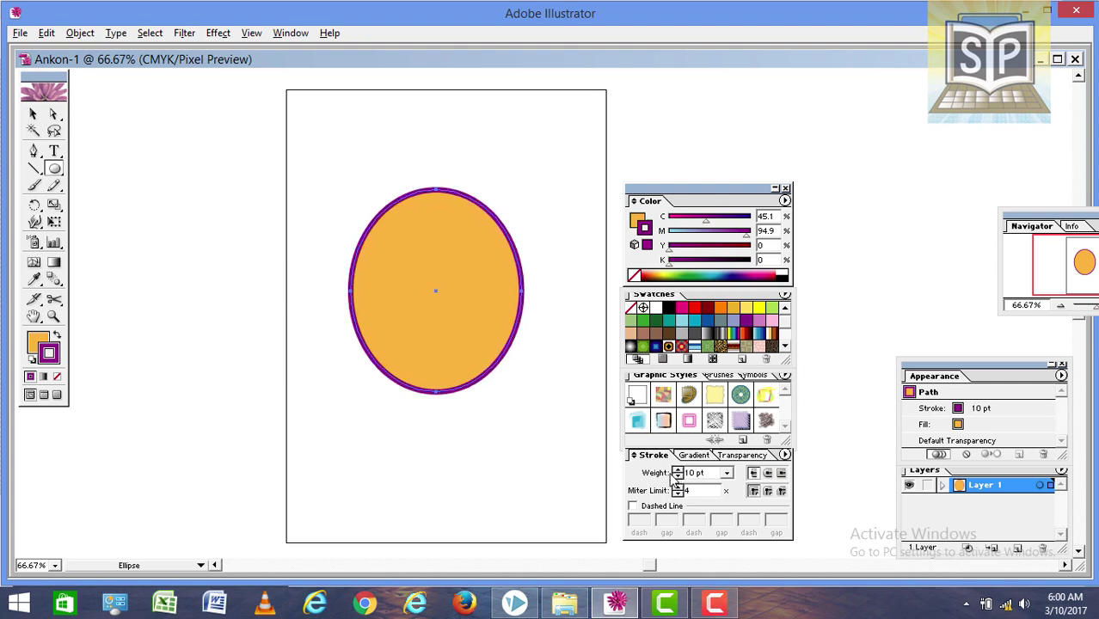